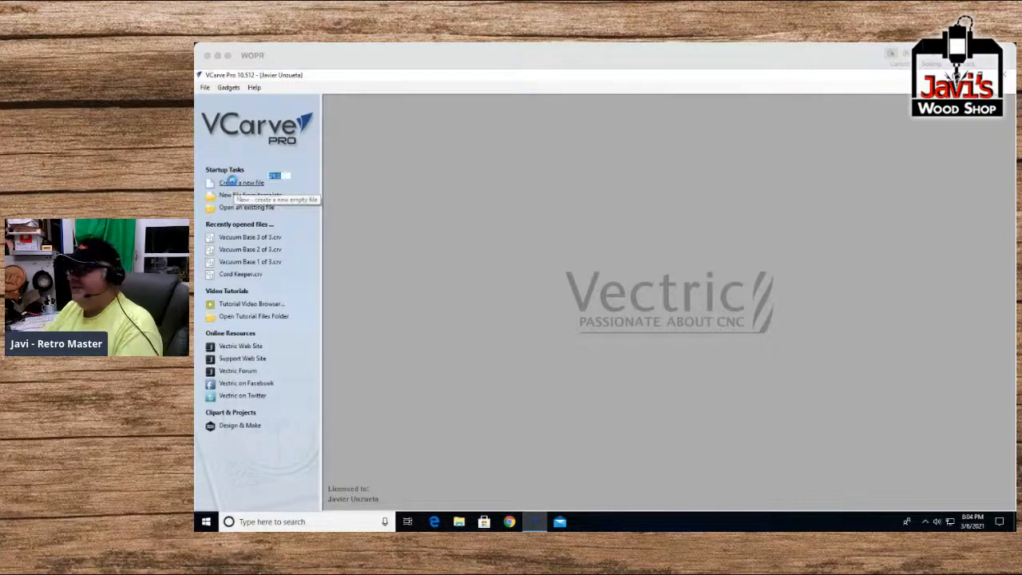
Create a new single-sided job 24 inches wide, 36 inches high and 0.75 inches thick
click(234, 185)
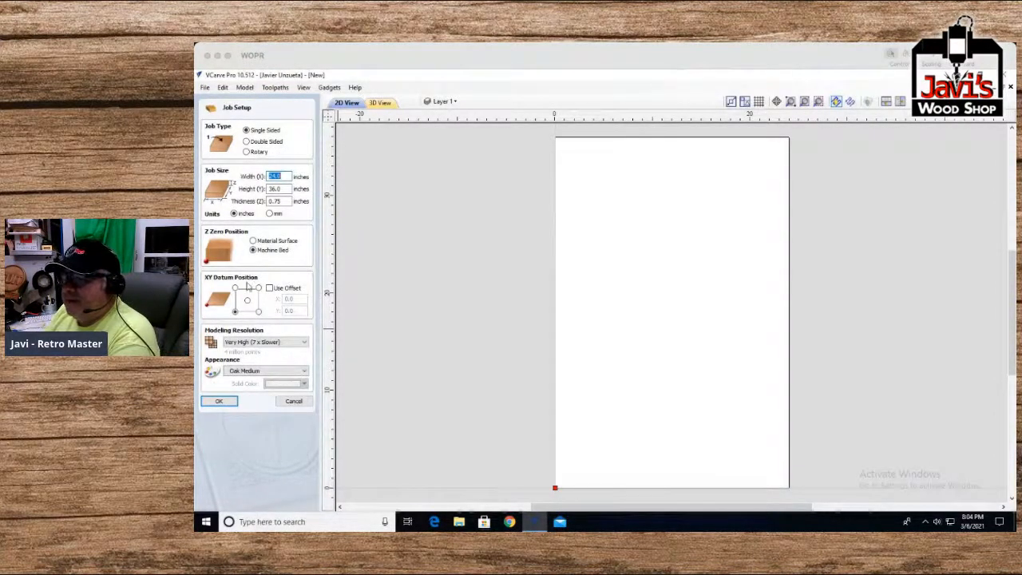
click(218, 403)
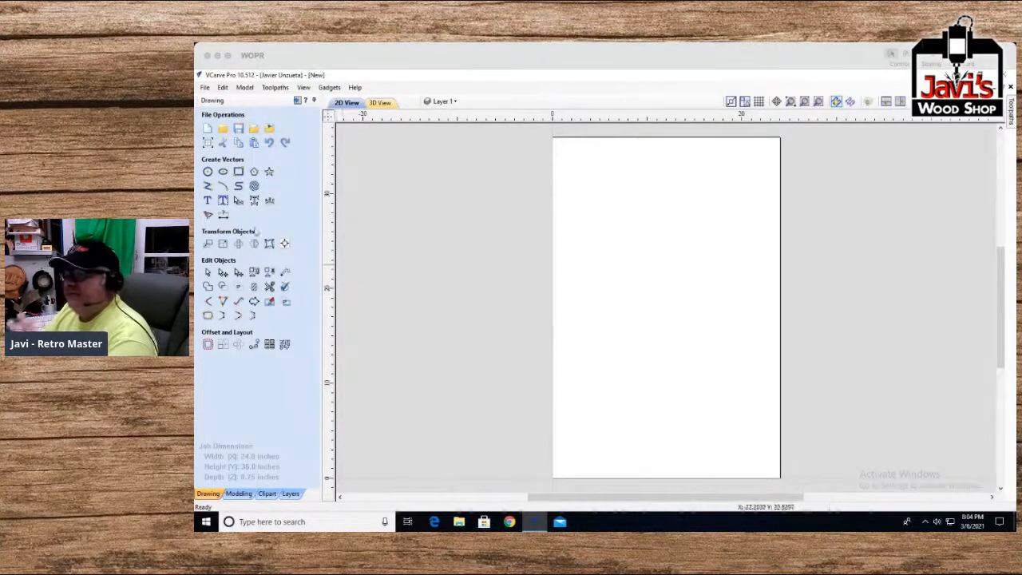
Draw a square-cornered rectangle 20 inches wide and 16 inches high, anchored at its lower-left corner
click(238, 171)
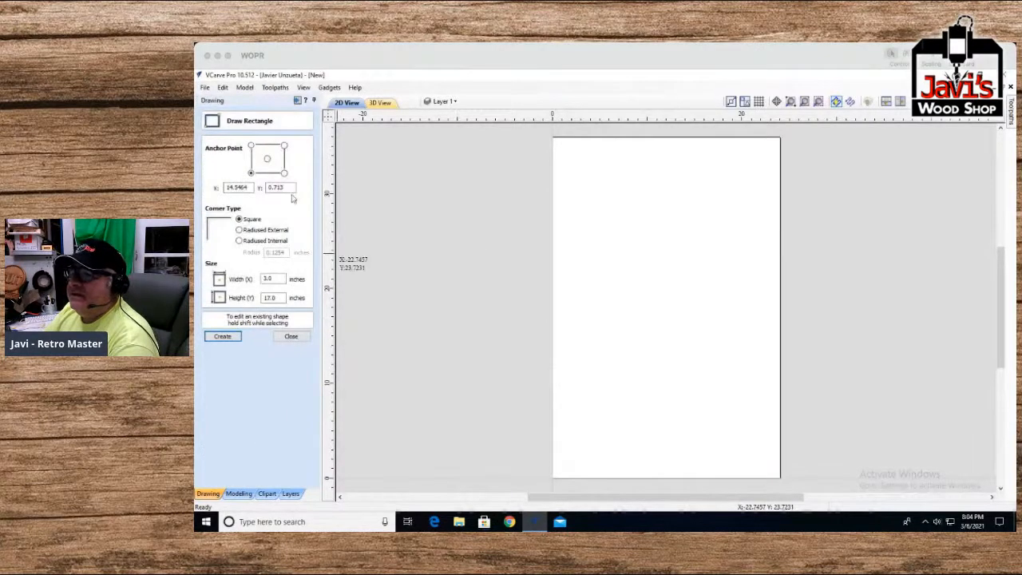
double_click(238, 187)
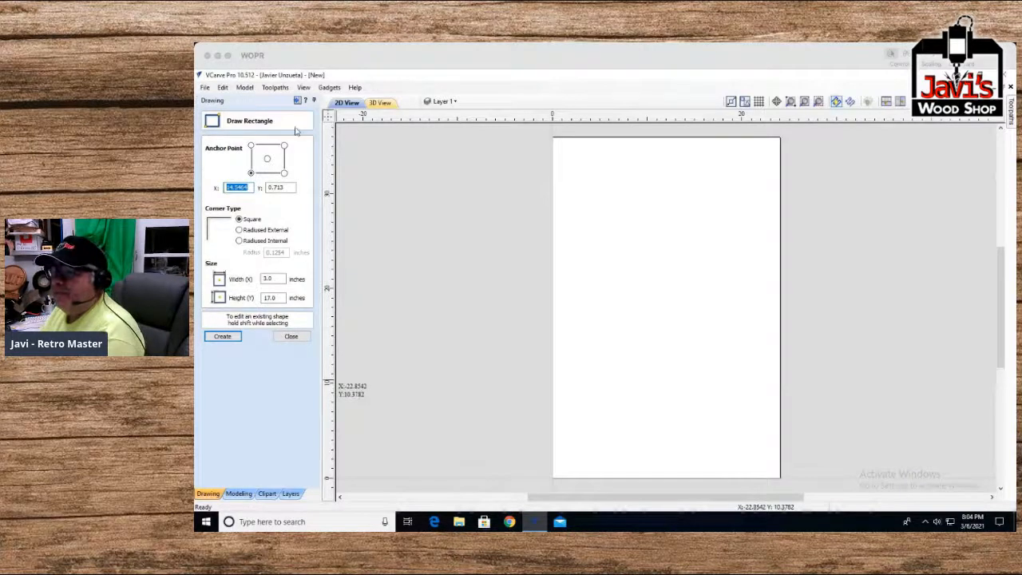
click(268, 160)
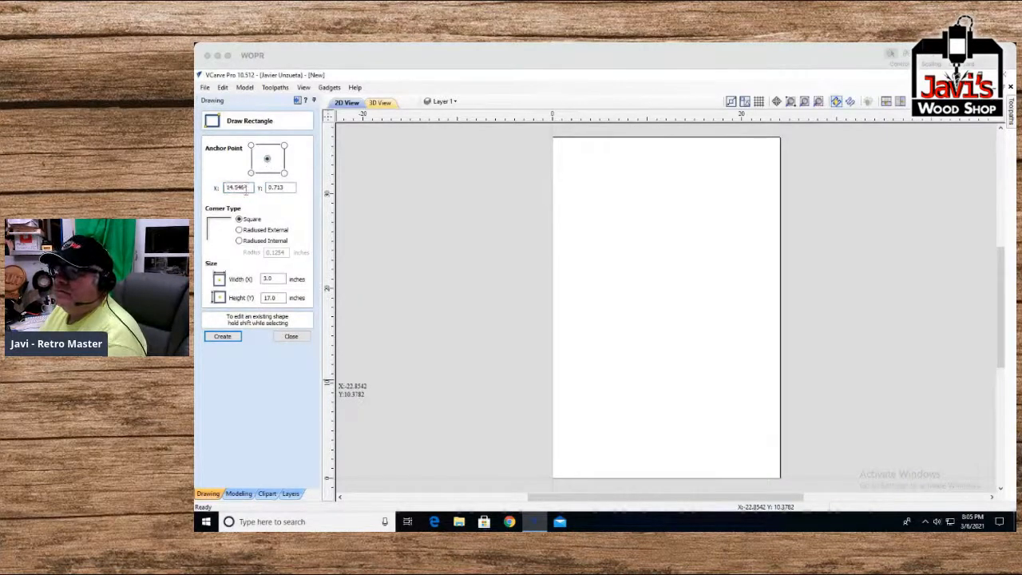
click(250, 173)
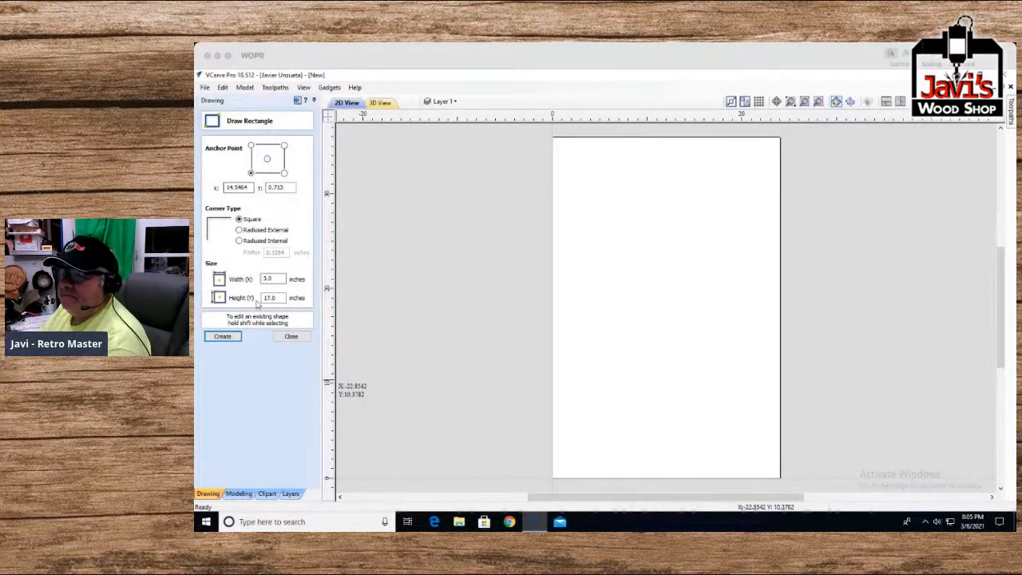
double_click(278, 278)
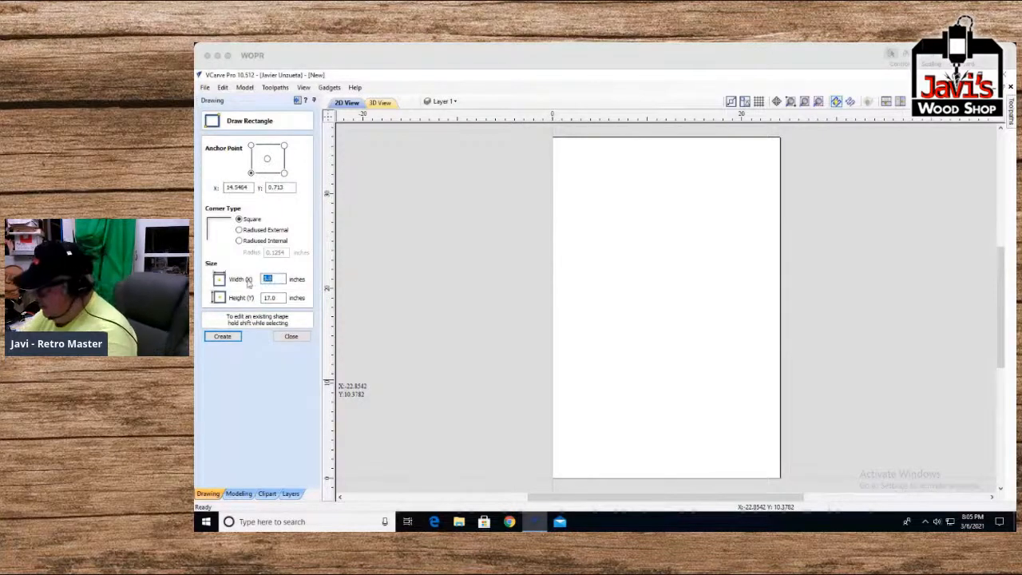
text(20)
key(Tab)
text(16)
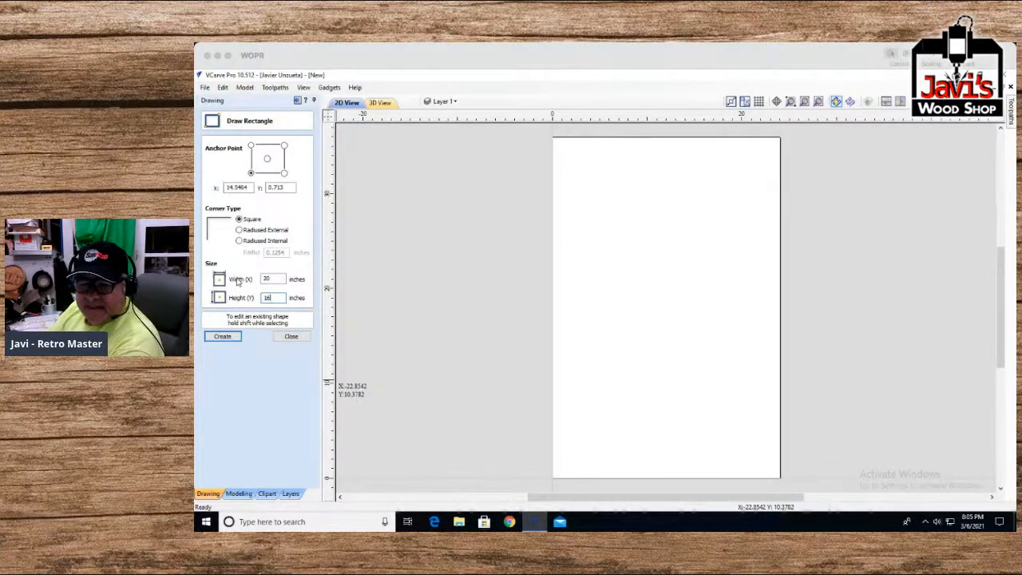
click(222, 336)
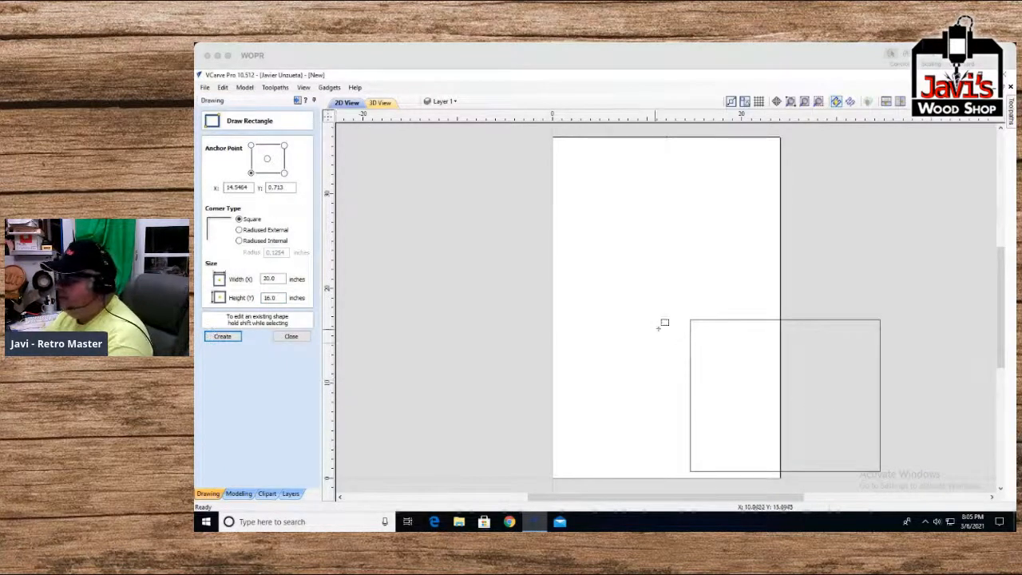
click(291, 336)
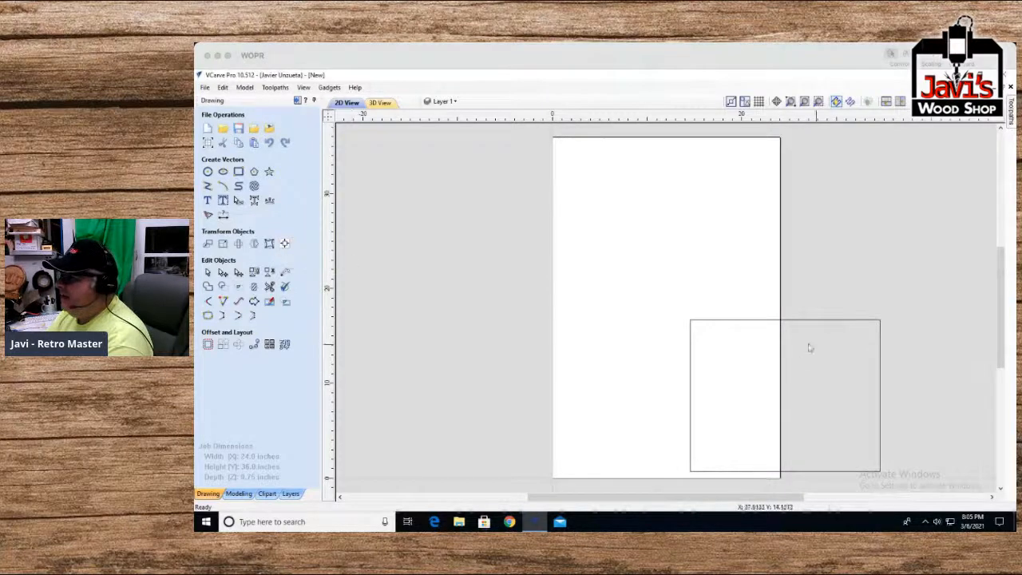
Center the 20 by 16 inch rectangle on the material both horizontally and vertically
click(691, 334)
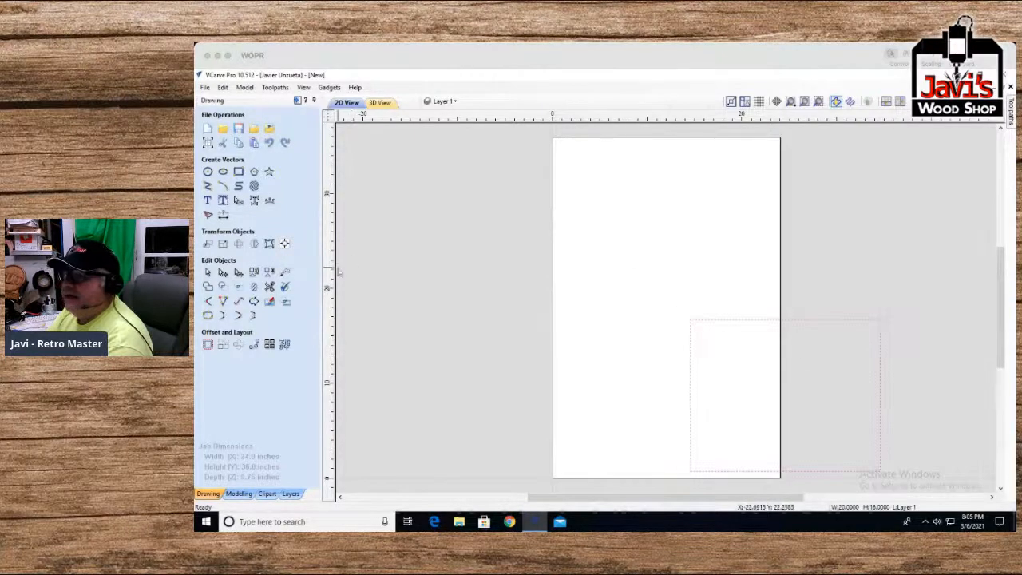
click(284, 243)
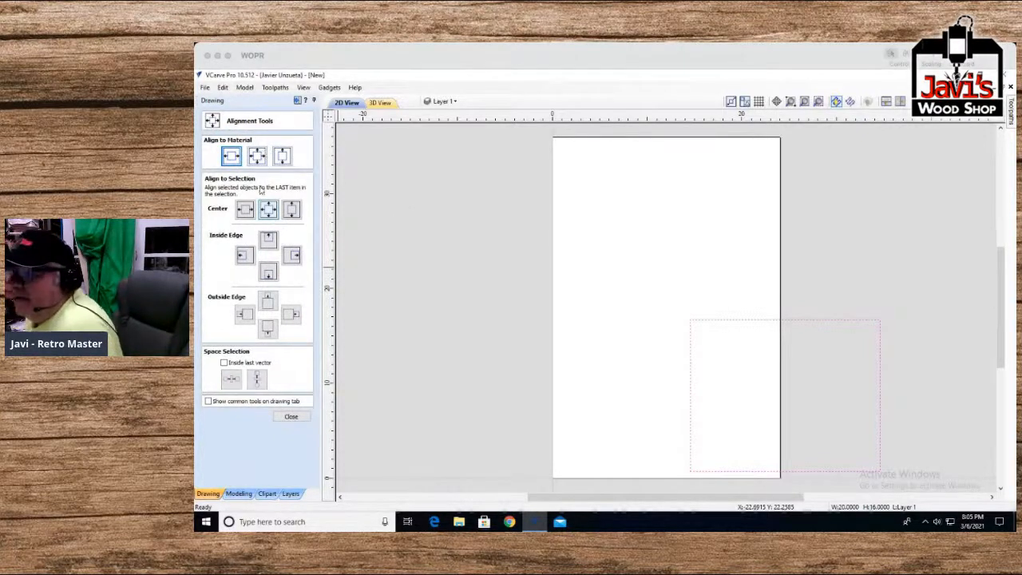
click(256, 154)
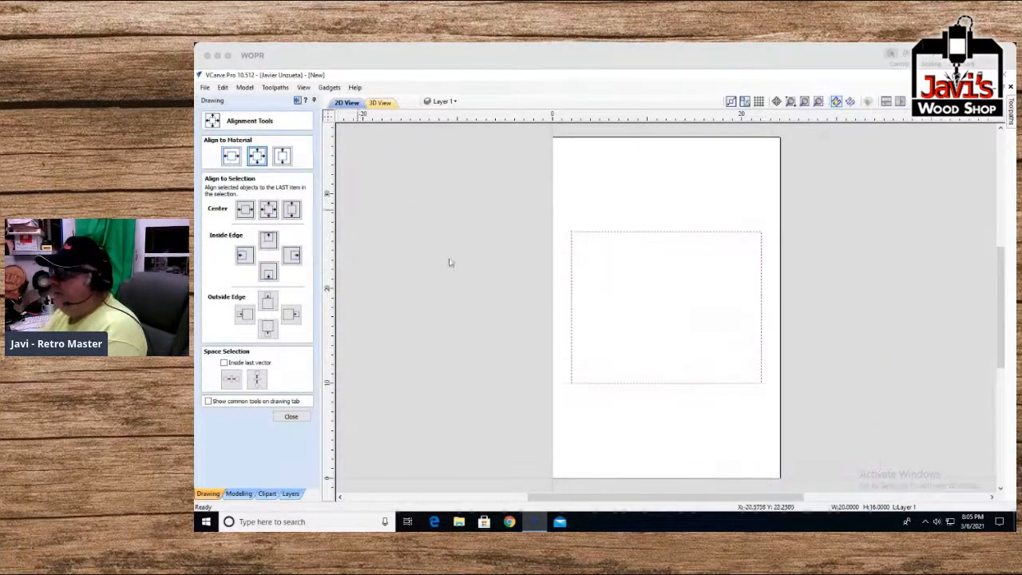
click(703, 419)
click(716, 383)
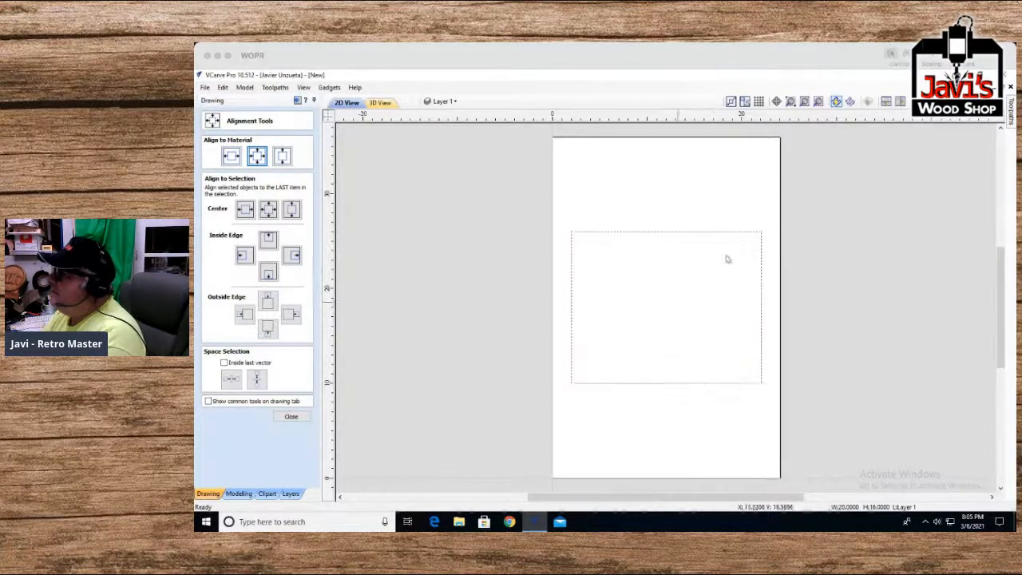
click(821, 102)
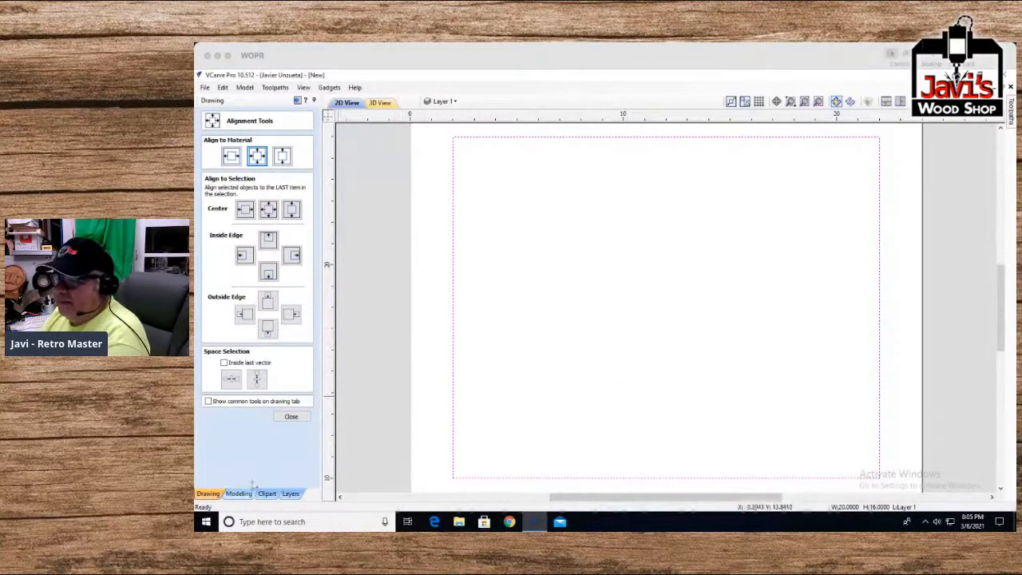
click(291, 417)
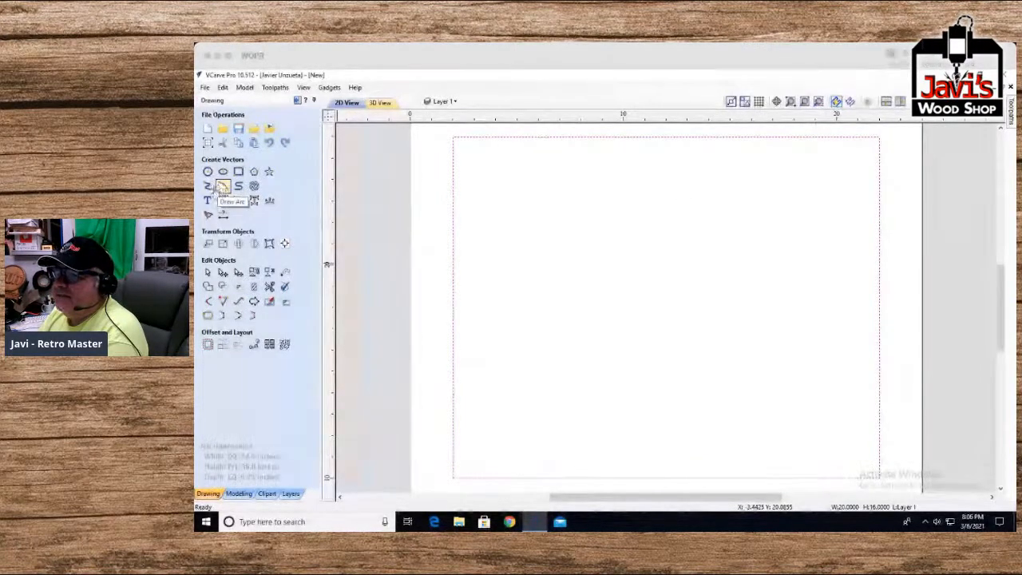
Place three vertical guides through the rectangle at X 12, 10.5 and 13.5 inches
drag(327, 221, 667, 210)
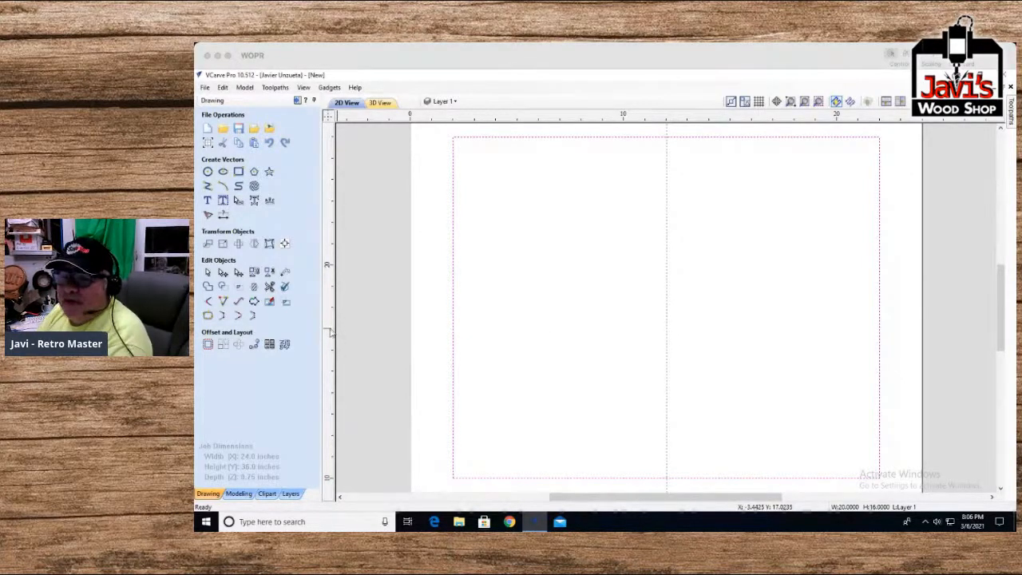
drag(330, 330, 632, 323)
drag(327, 359, 698, 343)
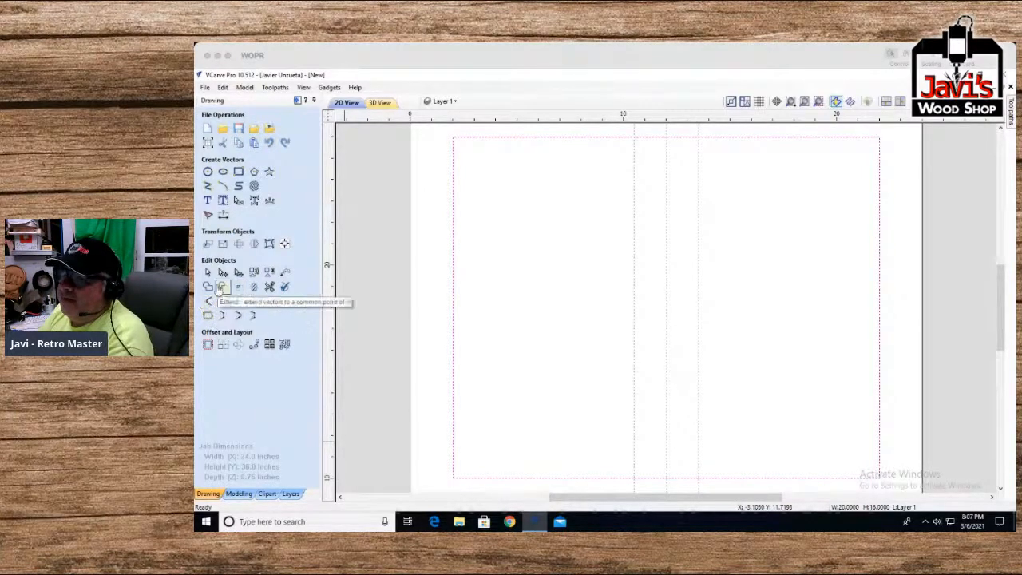
Start a polyline where the X 10.5 guide meets the rectangle's bottom edge and add a point at X 13.5, Y 11
click(208, 185)
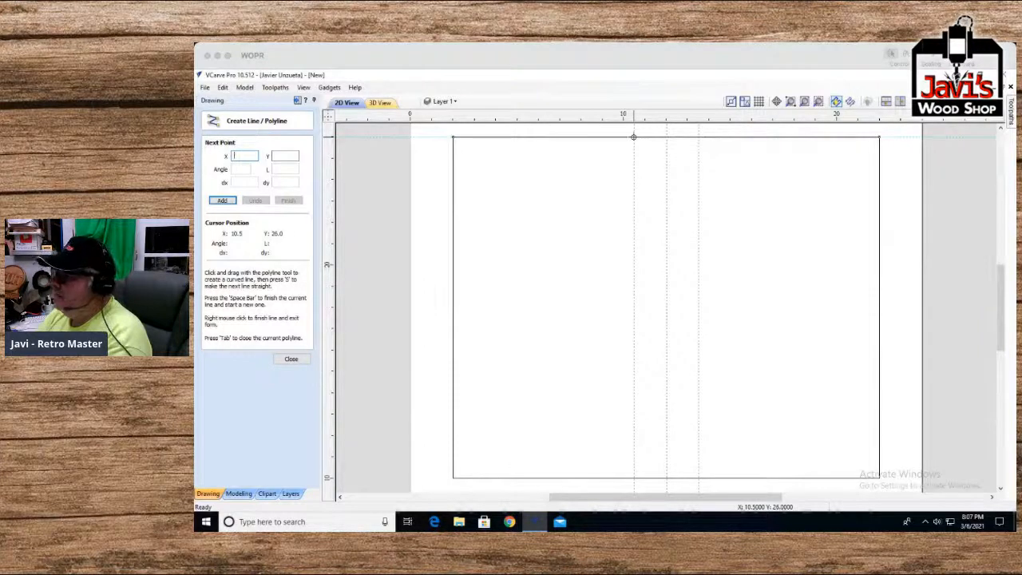
click(635, 478)
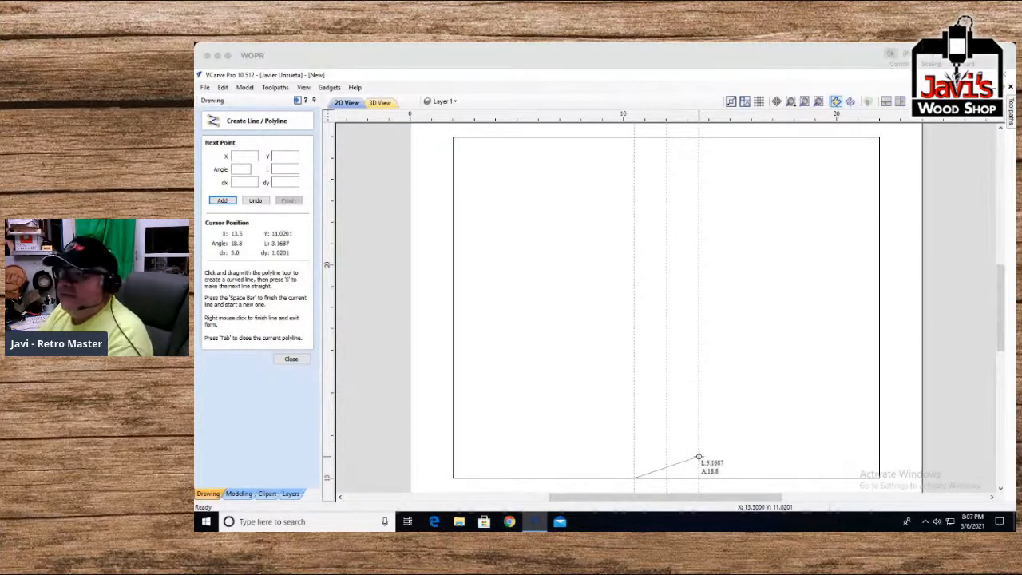
click(241, 157)
text(12.5)
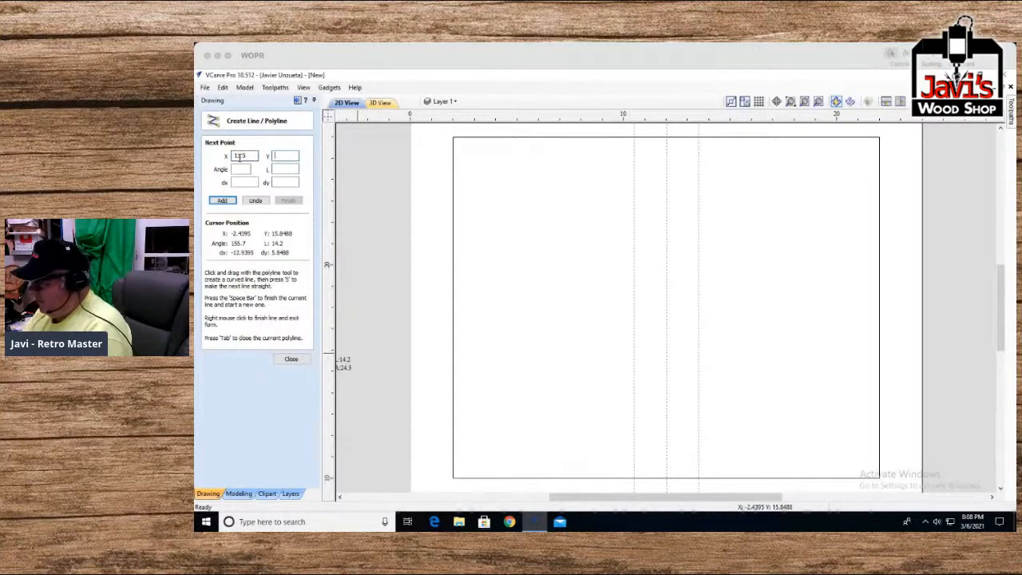
key(Tab)
text(15)
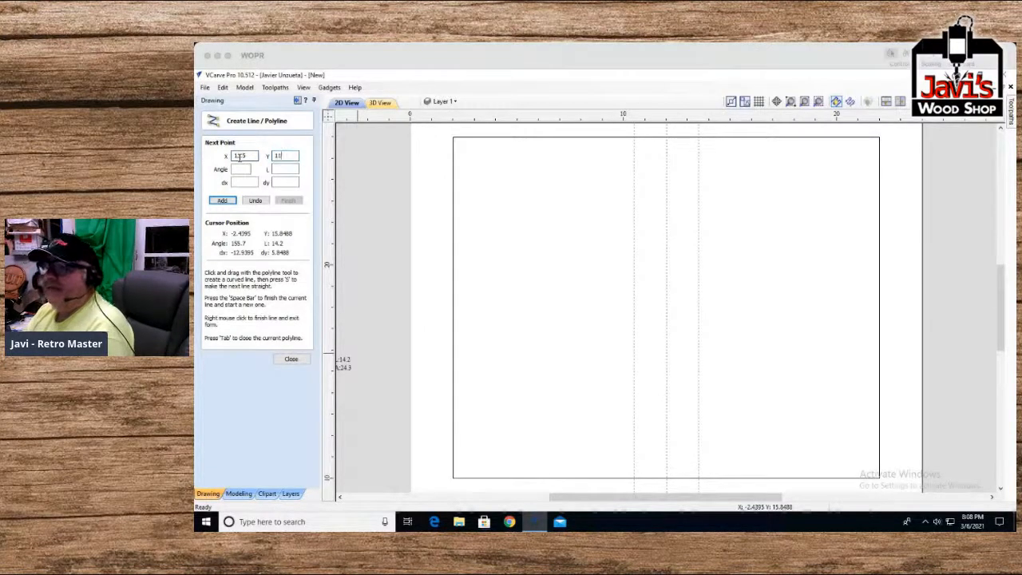
click(221, 200)
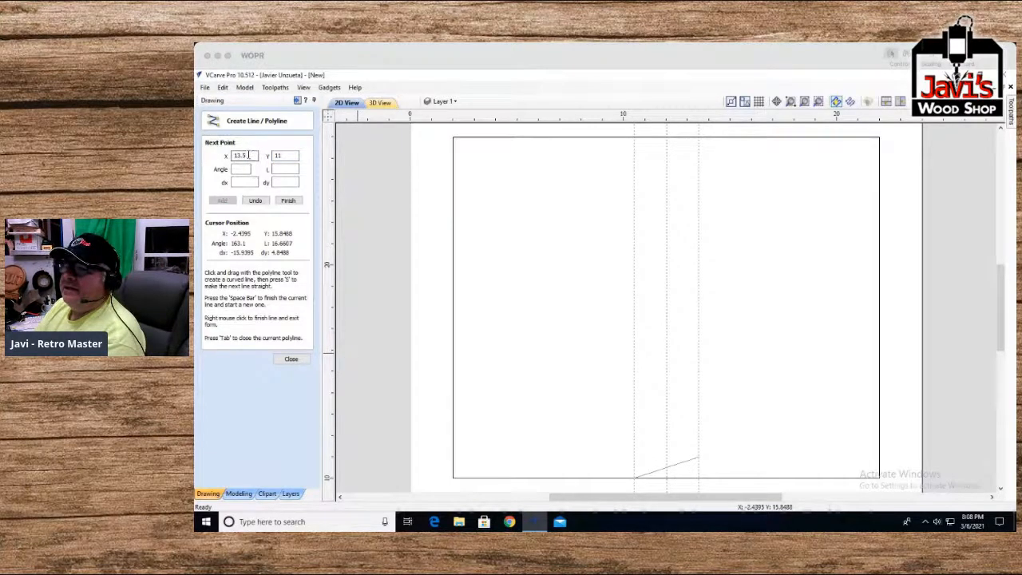
Add a polyline point at X 10.5, Y 12 and finish the open zigzag line
drag(248, 156, 205, 157)
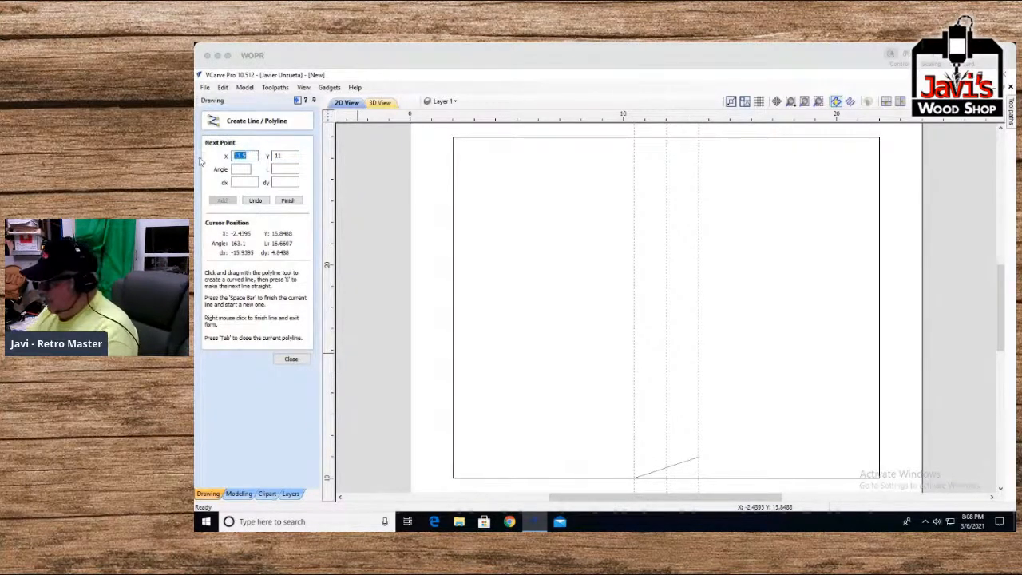
text(10.)
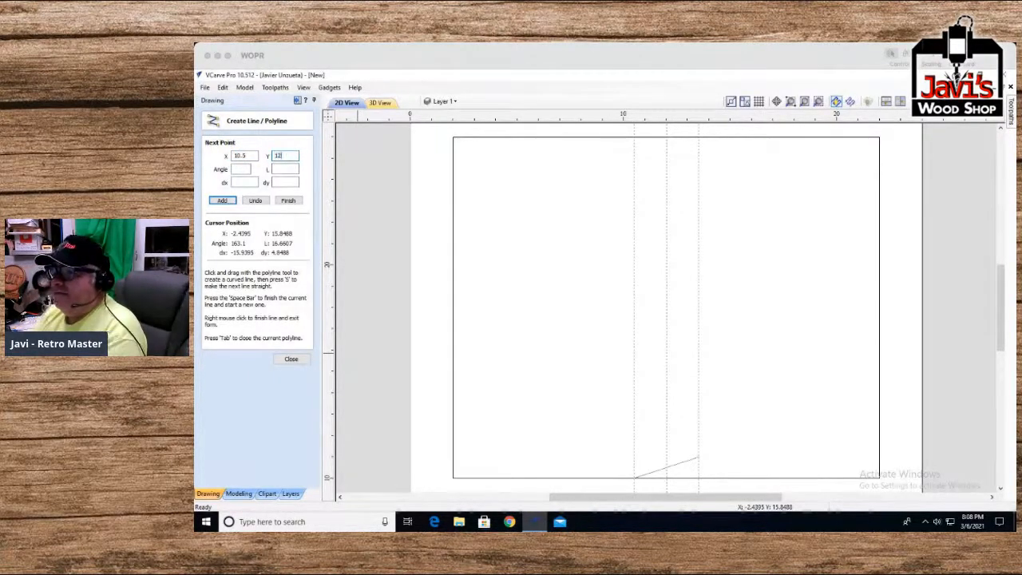
text(12)
click(222, 200)
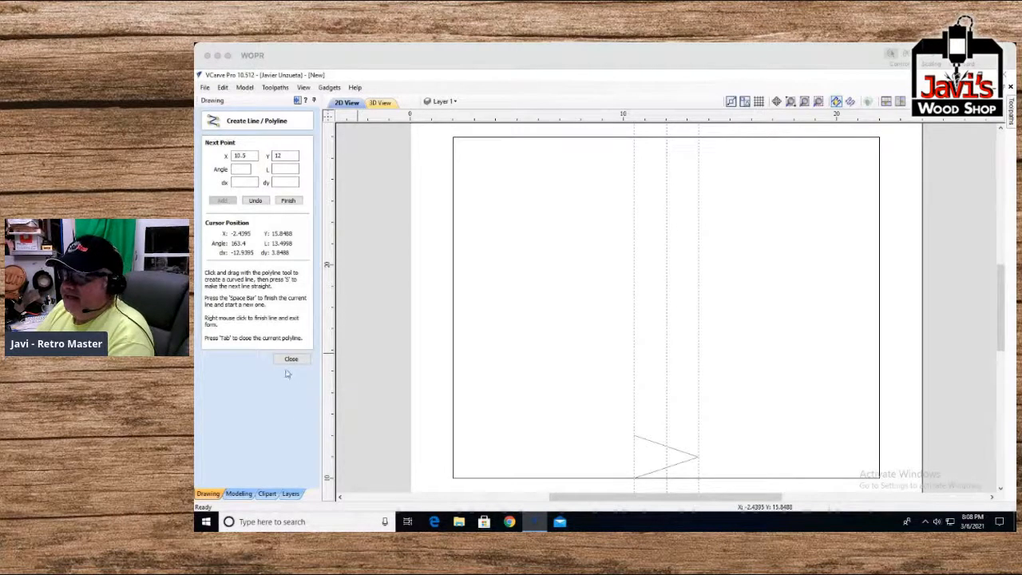
key(space)
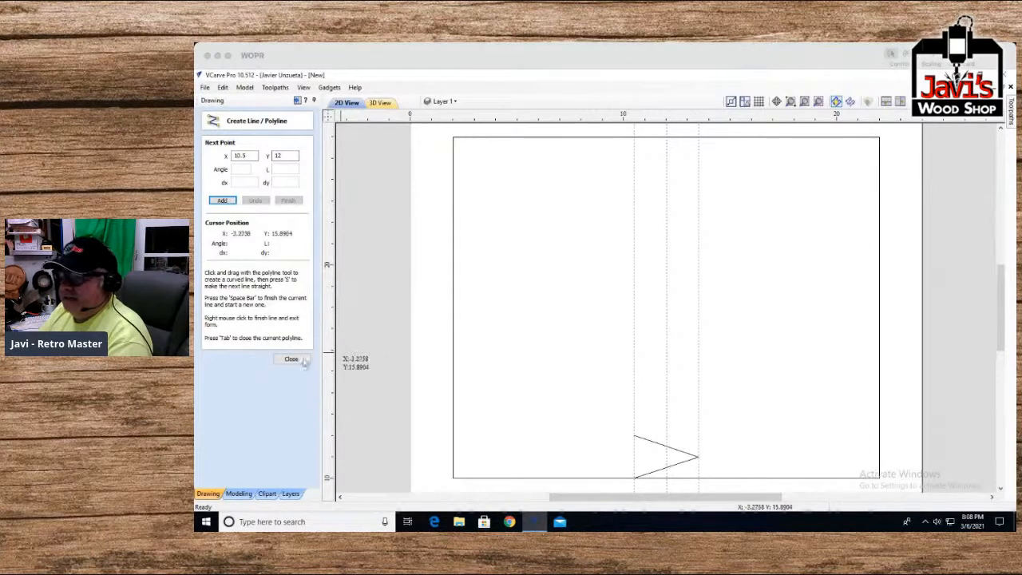
click(292, 360)
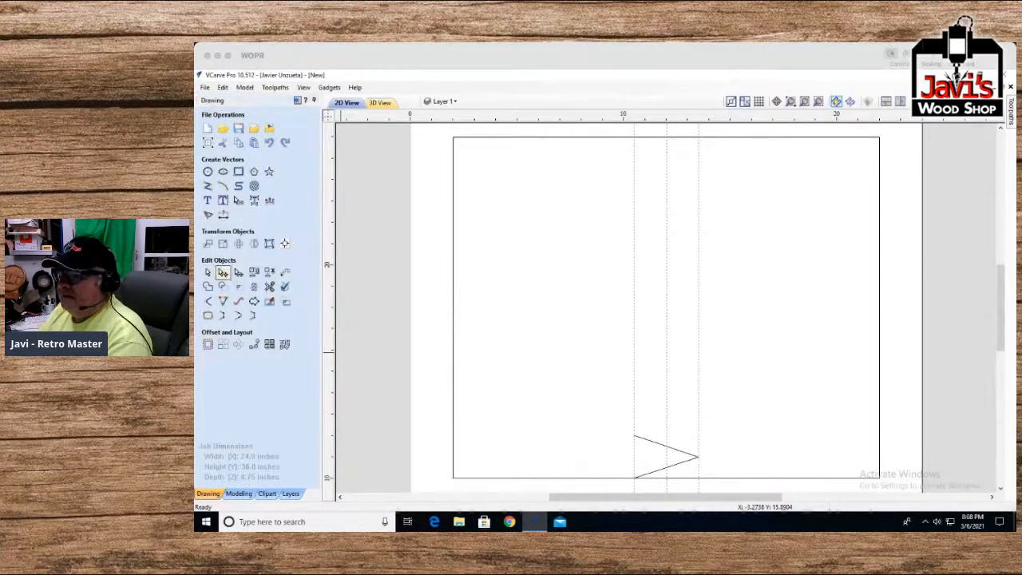
Select the zigzag line and configure an array copy of it with 8 rows and 1 column
click(648, 439)
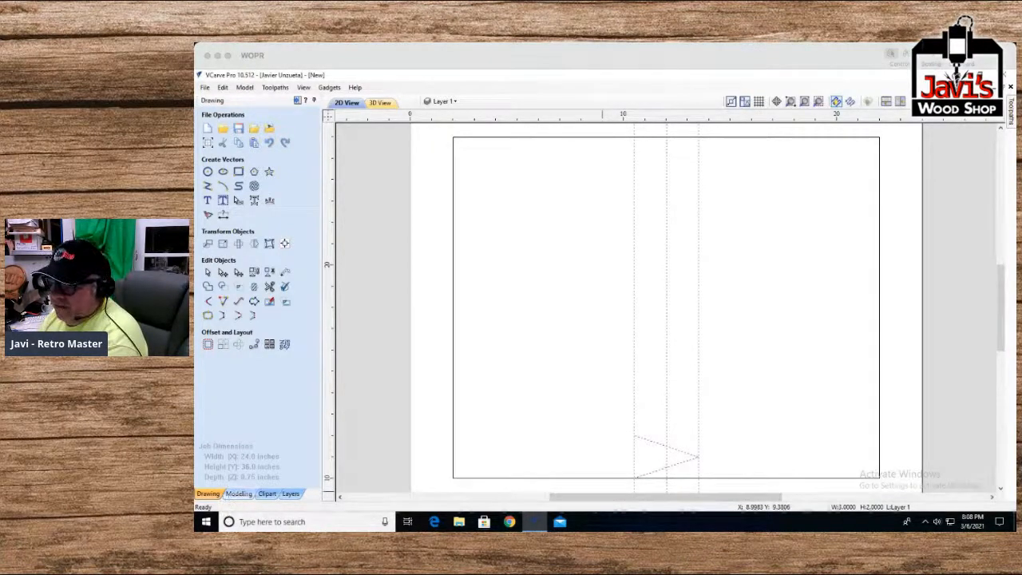
click(223, 345)
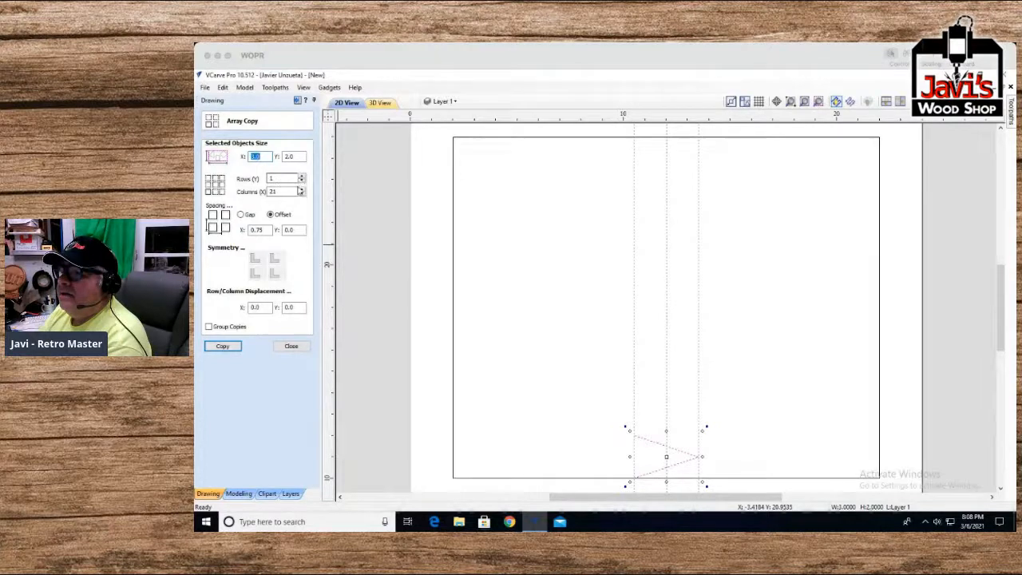
double_click(289, 191)
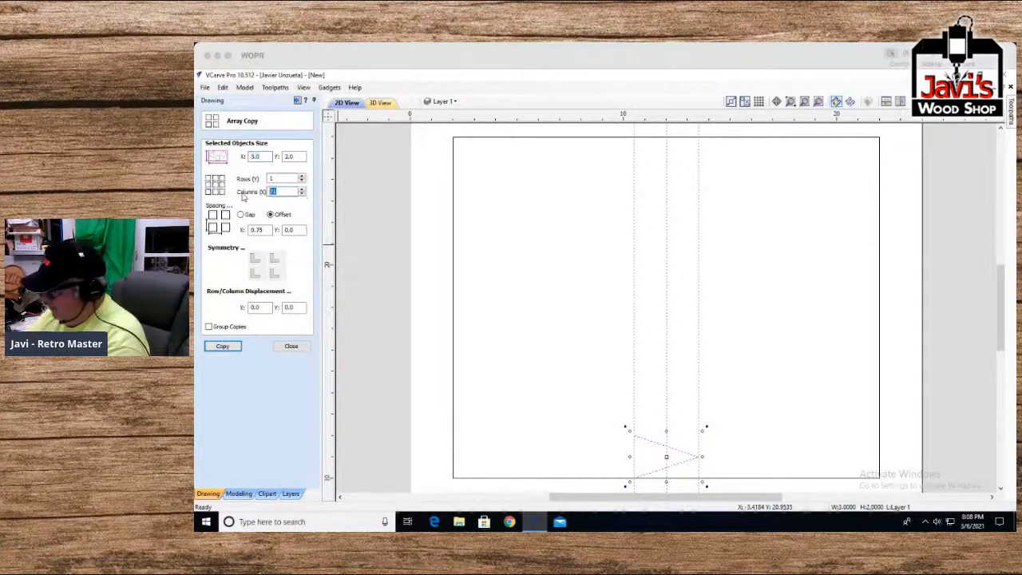
drag(281, 179, 243, 179)
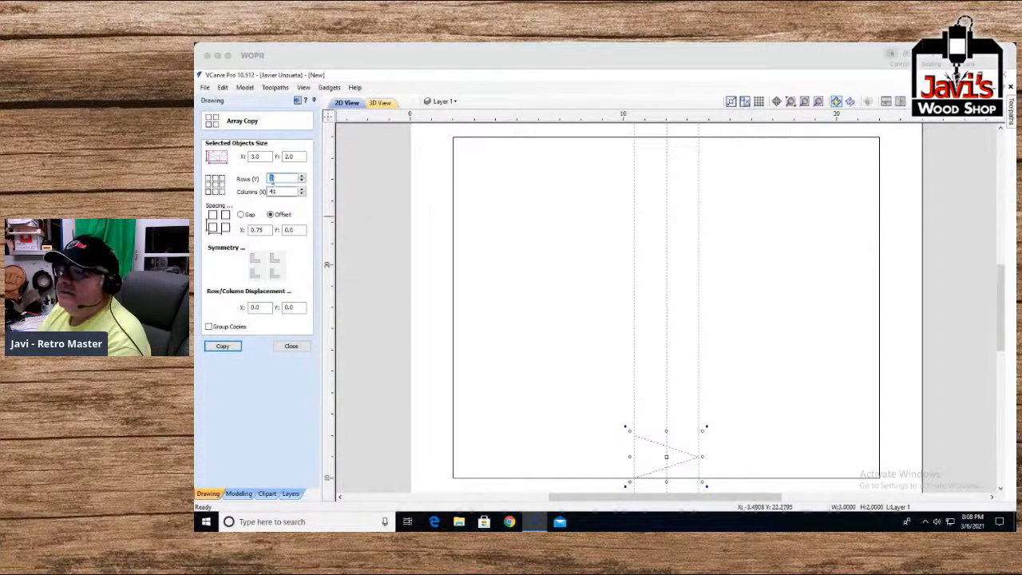
click(302, 177)
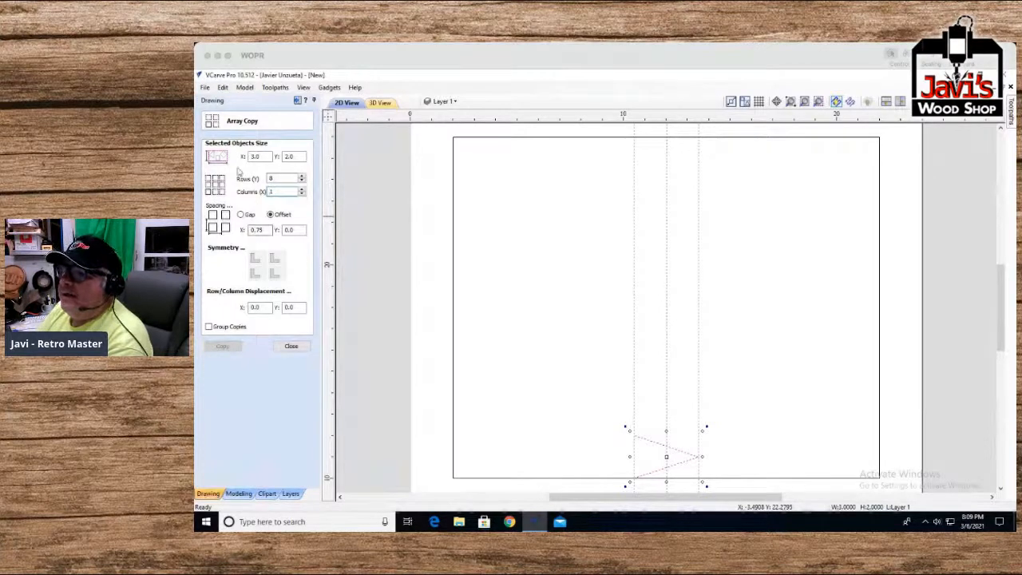
click(252, 307)
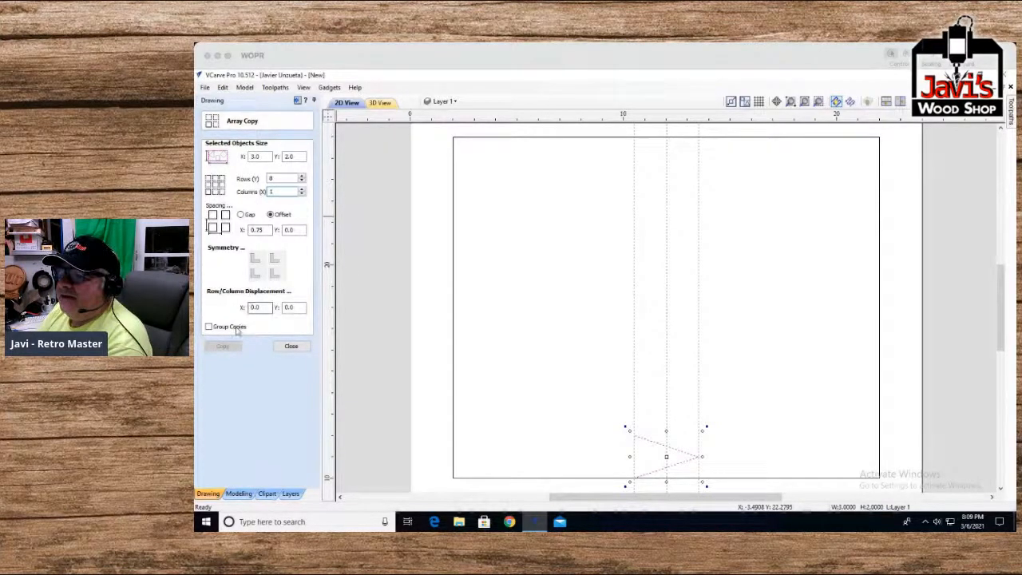
text(1)
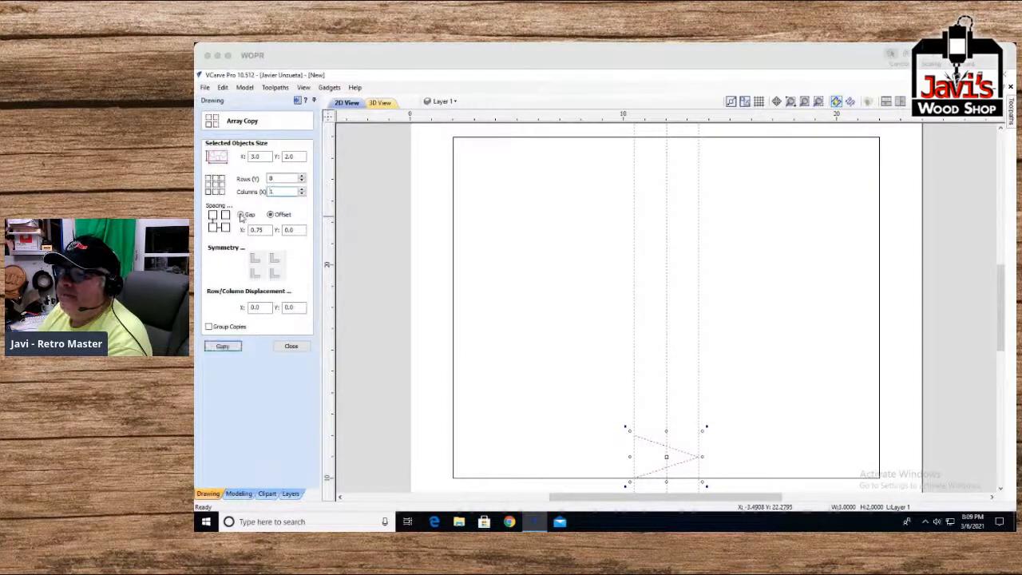
Space the array by offset at X 0 and Y 2, and create the copies up the board
click(271, 214)
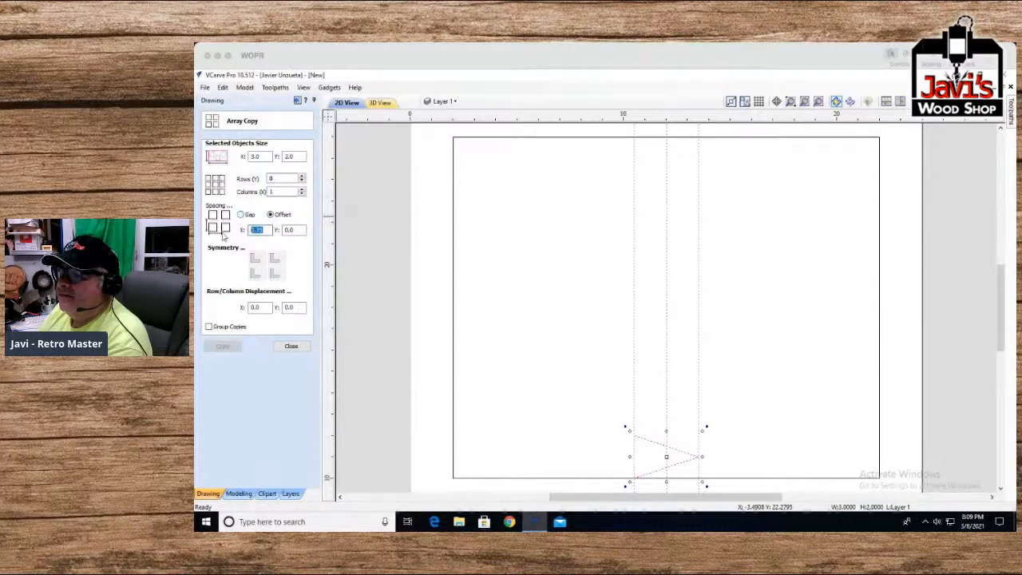
text(0)
key(Tab)
text(2)
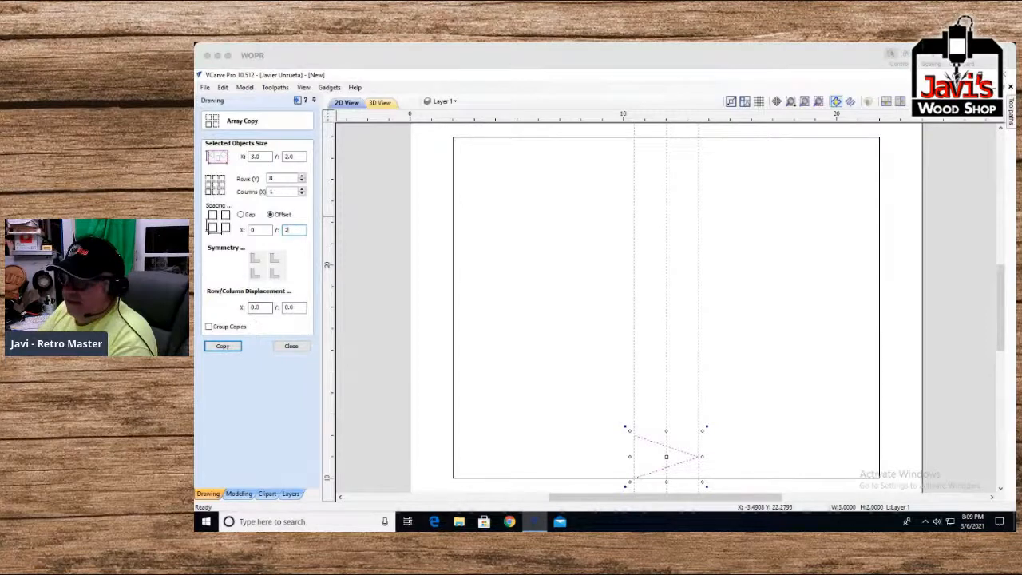
click(223, 346)
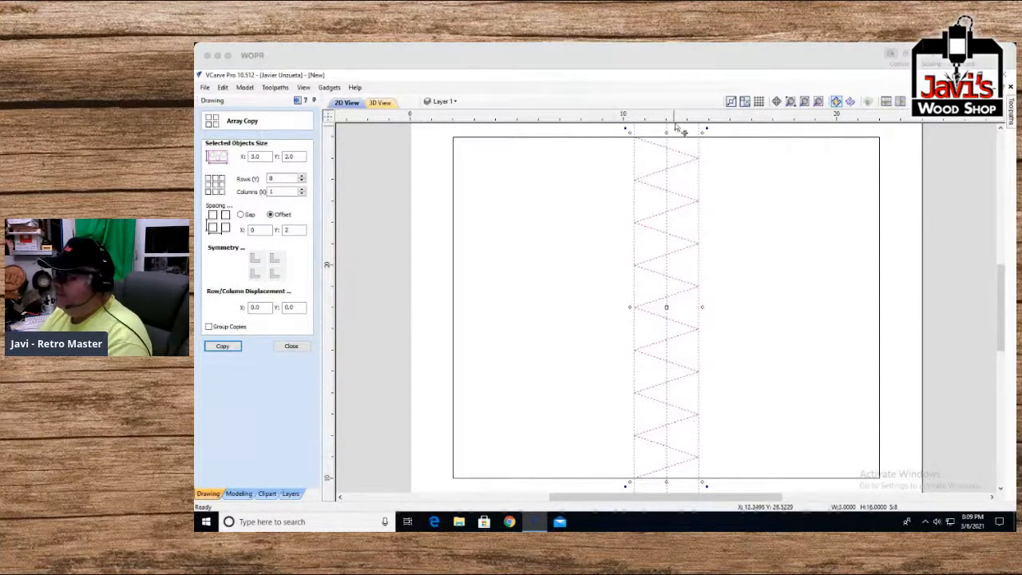
Finish the array copy and try to join all the selected zigzag segments at once with straight lines
click(614, 209)
click(663, 166)
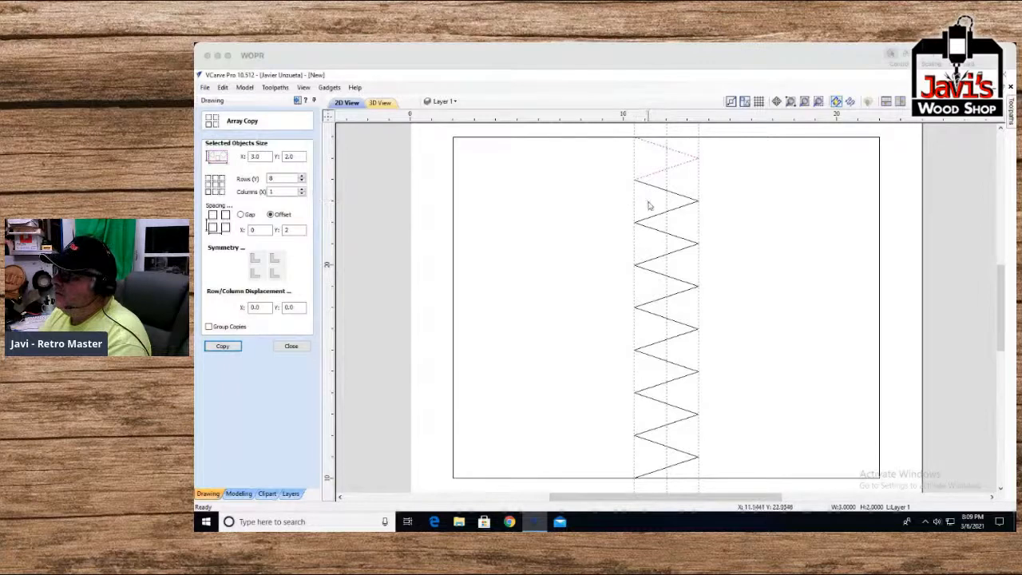
drag(686, 474, 630, 142)
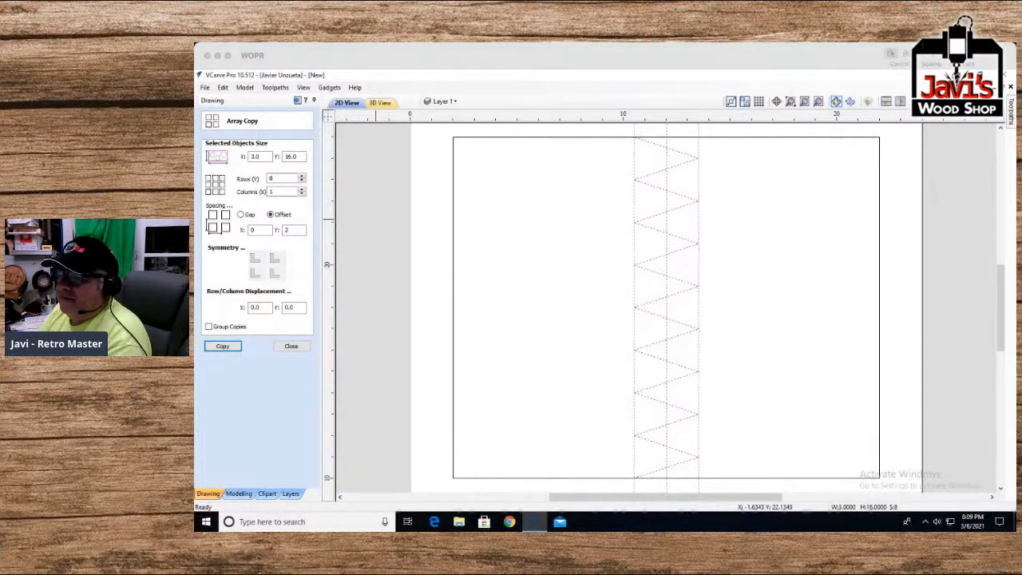
click(290, 346)
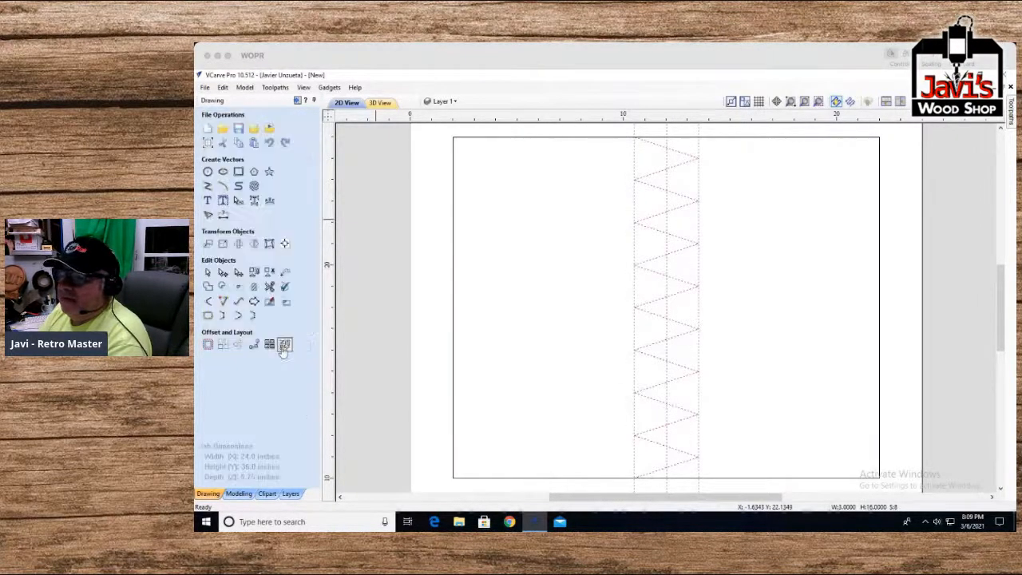
click(223, 317)
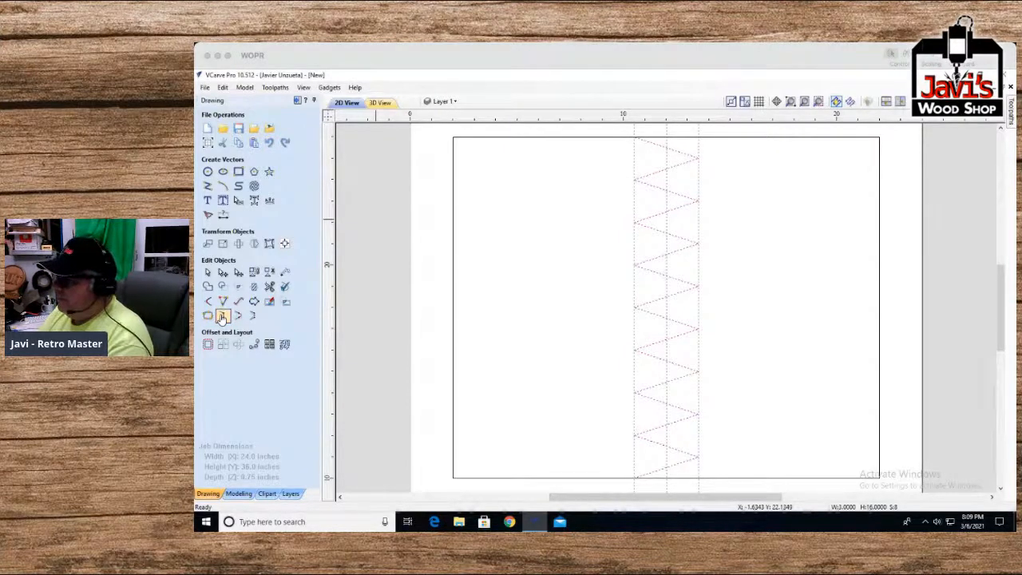
Check along the zigzag whether its individual segments are still separate vectors
click(753, 426)
click(679, 453)
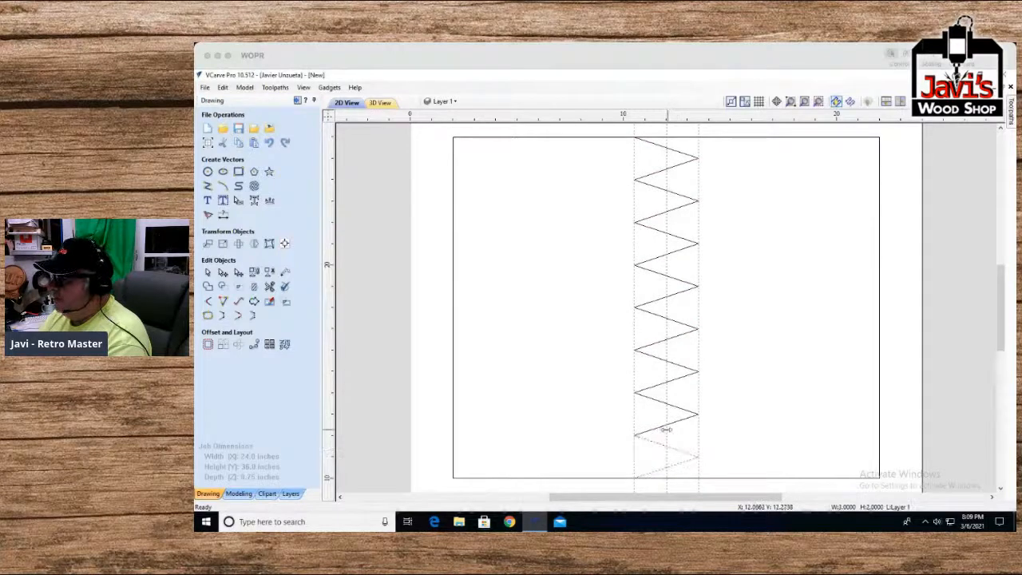
click(680, 423)
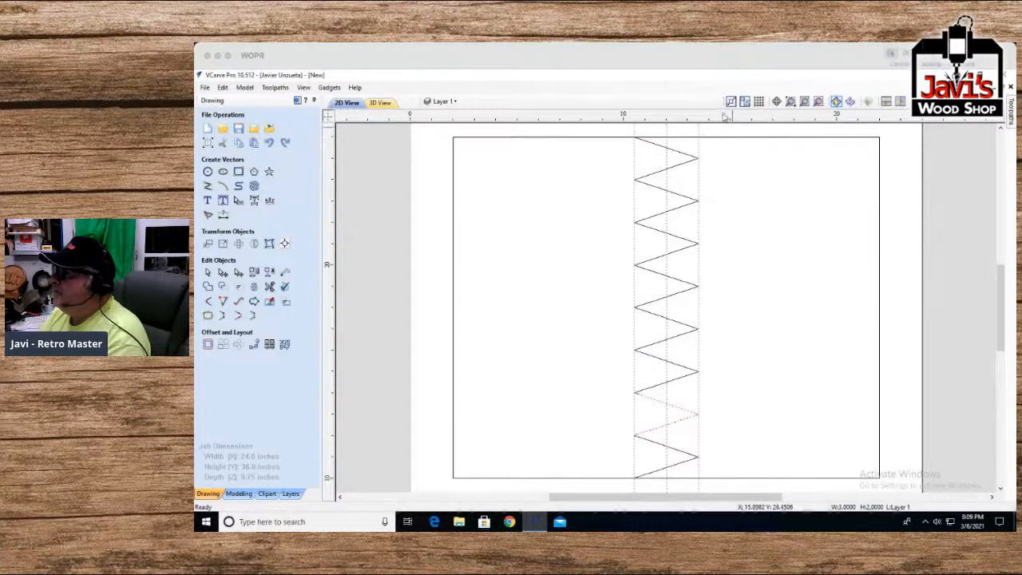
click(680, 166)
click(678, 201)
click(675, 244)
click(675, 252)
click(656, 284)
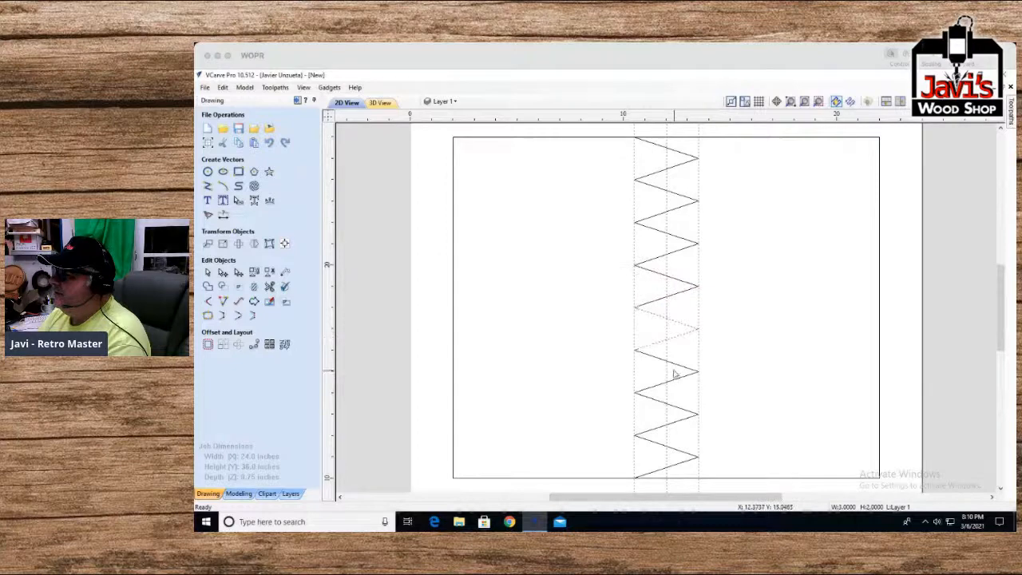
Join the lowest four zigzag segments in pairs with straight lines, and join the two pairs into one vector
click(638, 433)
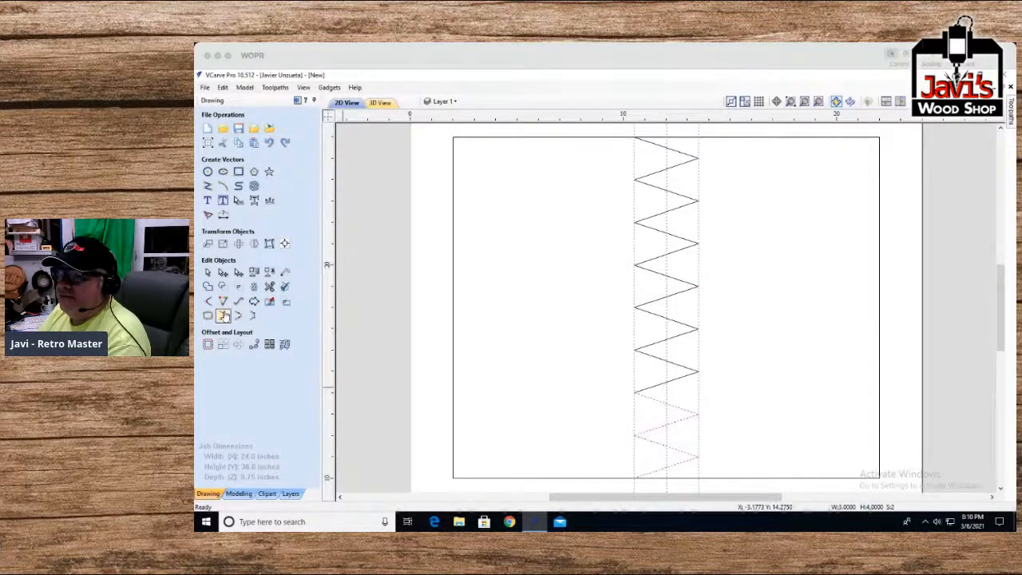
click(717, 429)
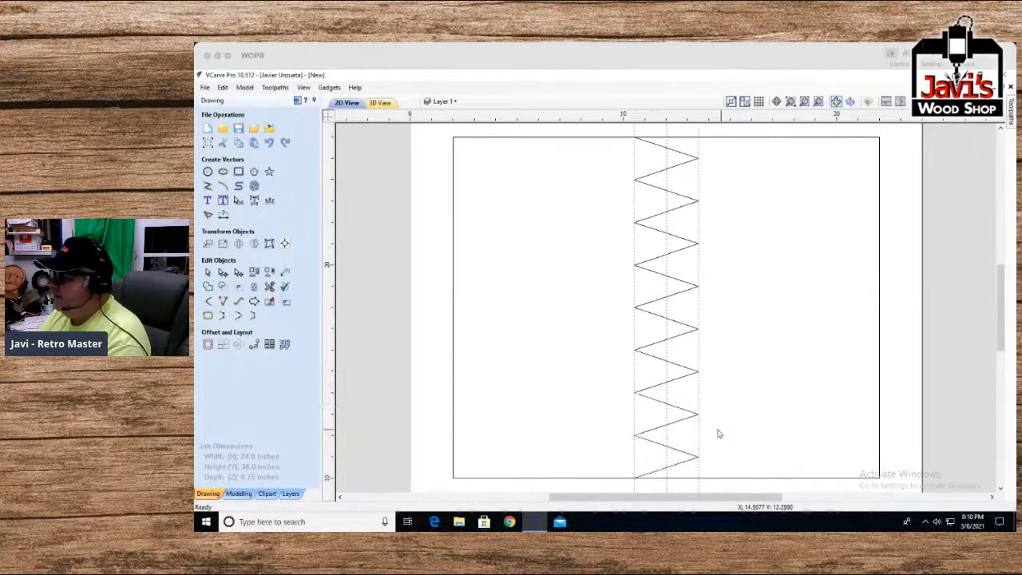
click(658, 431)
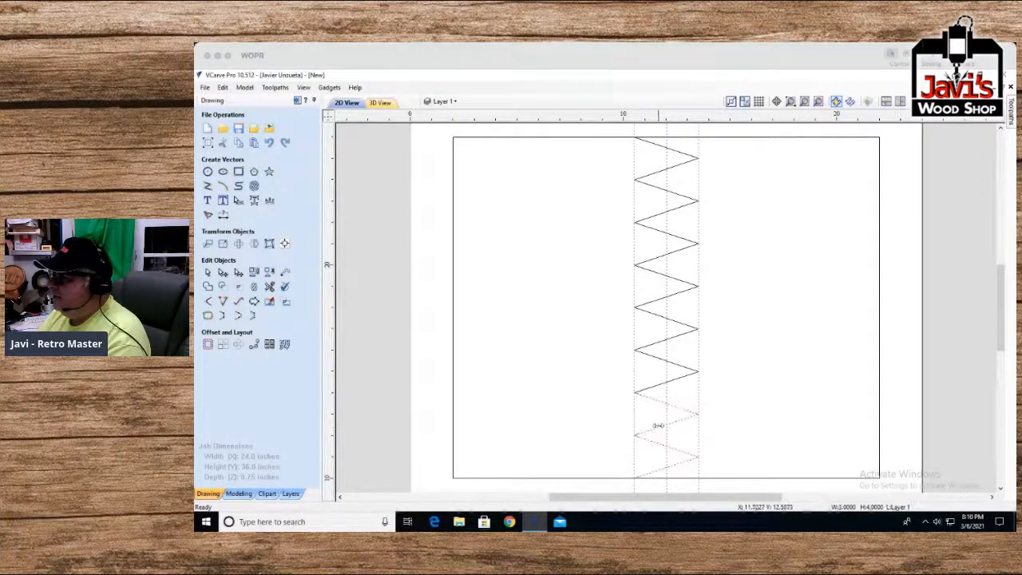
click(637, 353)
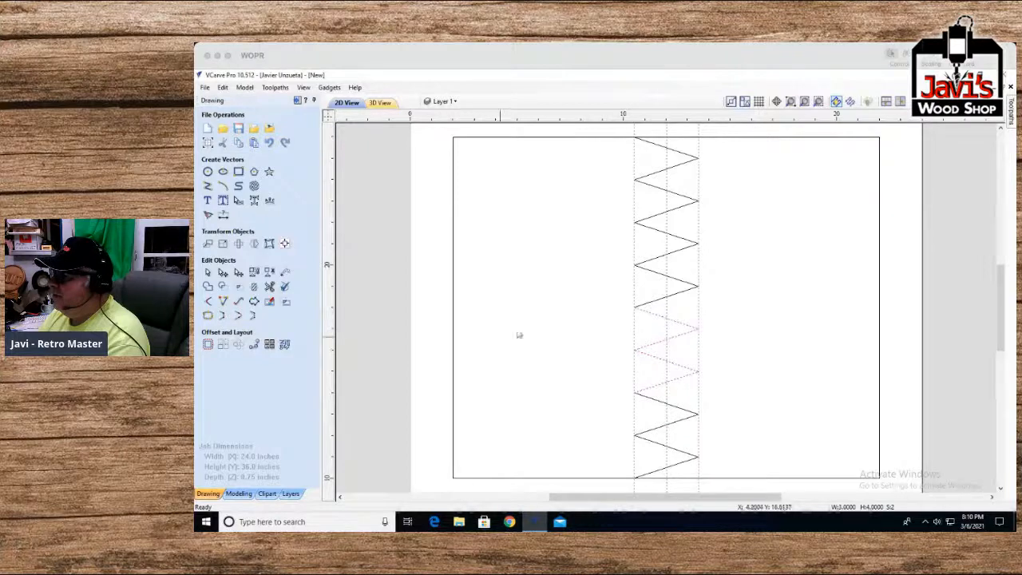
click(628, 257)
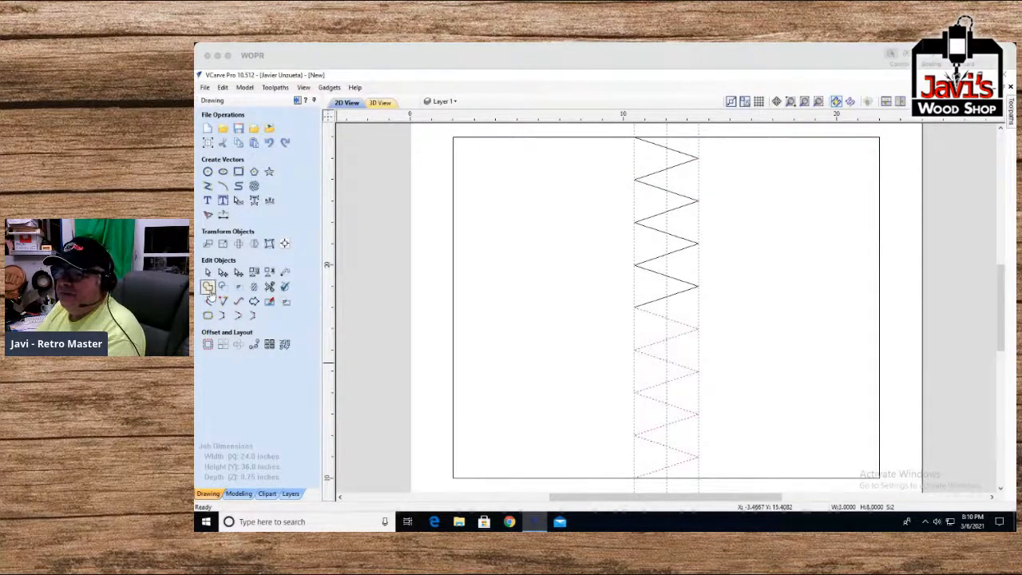
click(223, 316)
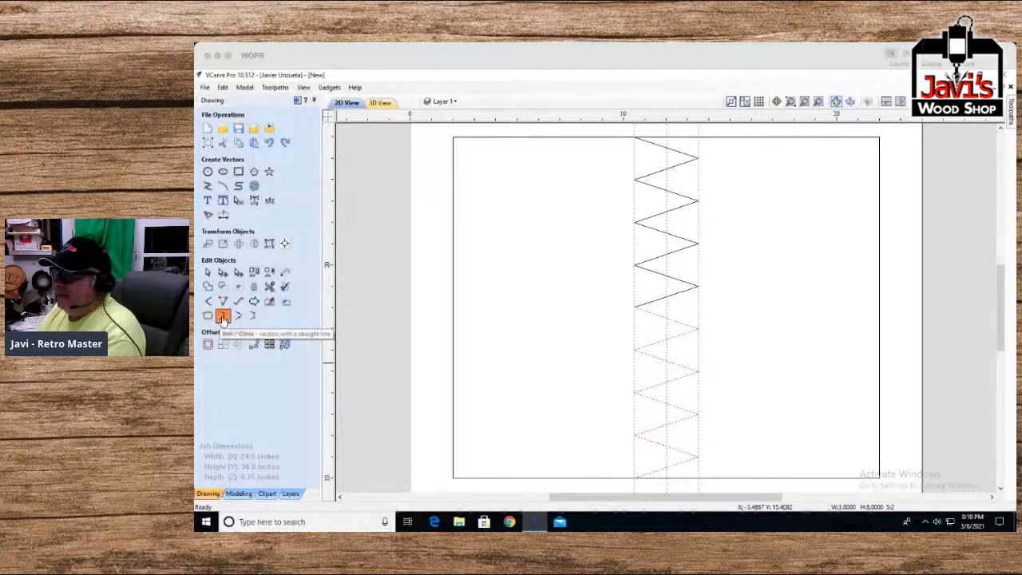
Join the remaining upper zigzag segments to the lower ones with straight lines, and select the whole zigzag to check it
shift+click(654, 302)
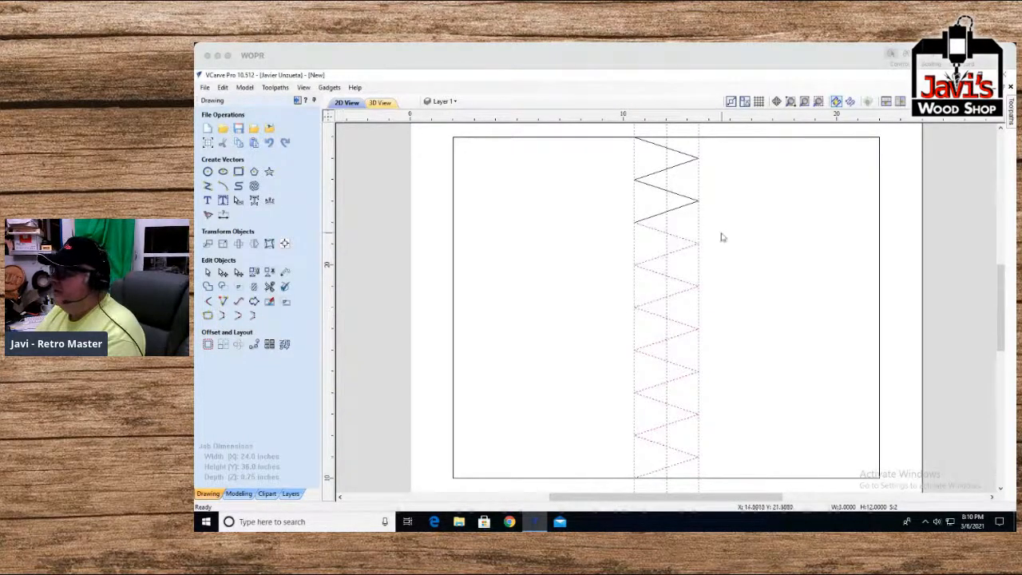
shift+click(656, 217)
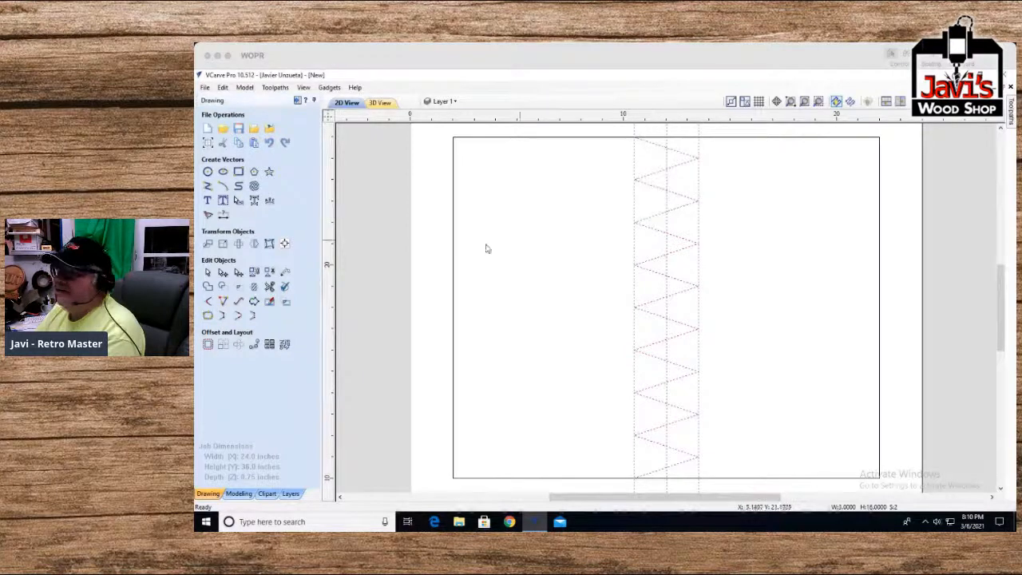
click(225, 317)
click(752, 297)
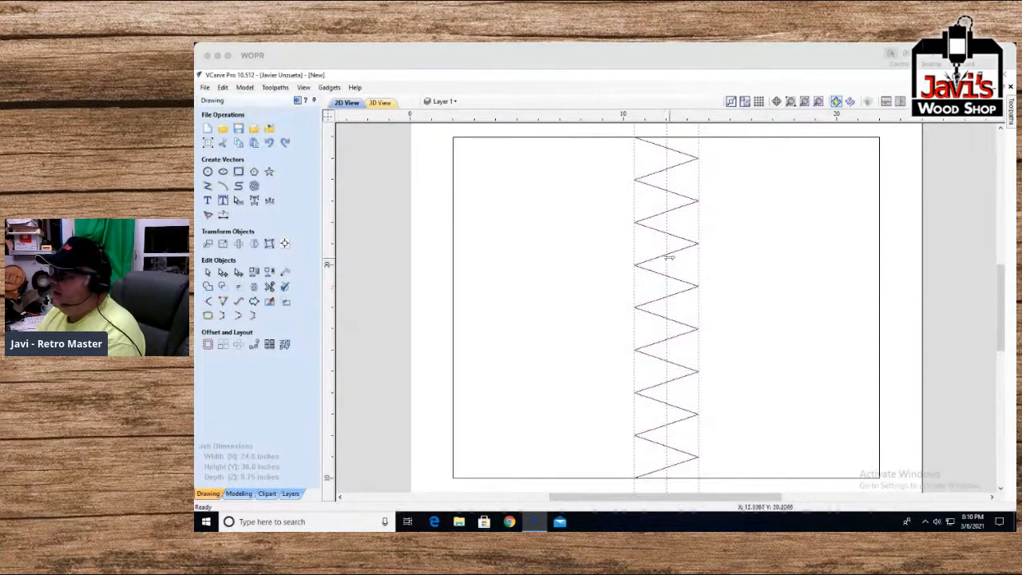
click(656, 263)
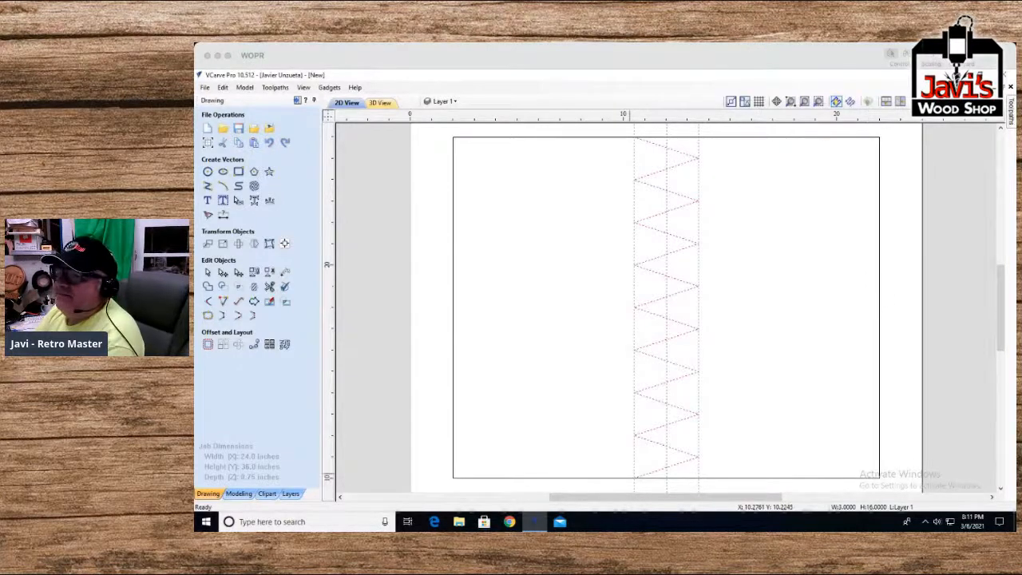
Try a dog-bone fillet with a 0.25 inch radius on the zigzag's uppermost right-hand corner
click(208, 273)
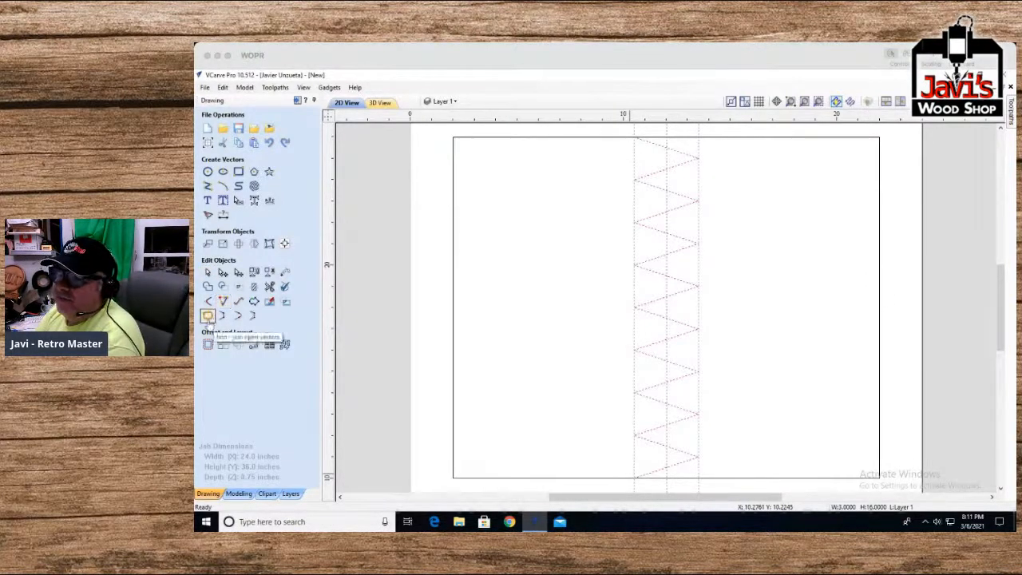
click(209, 302)
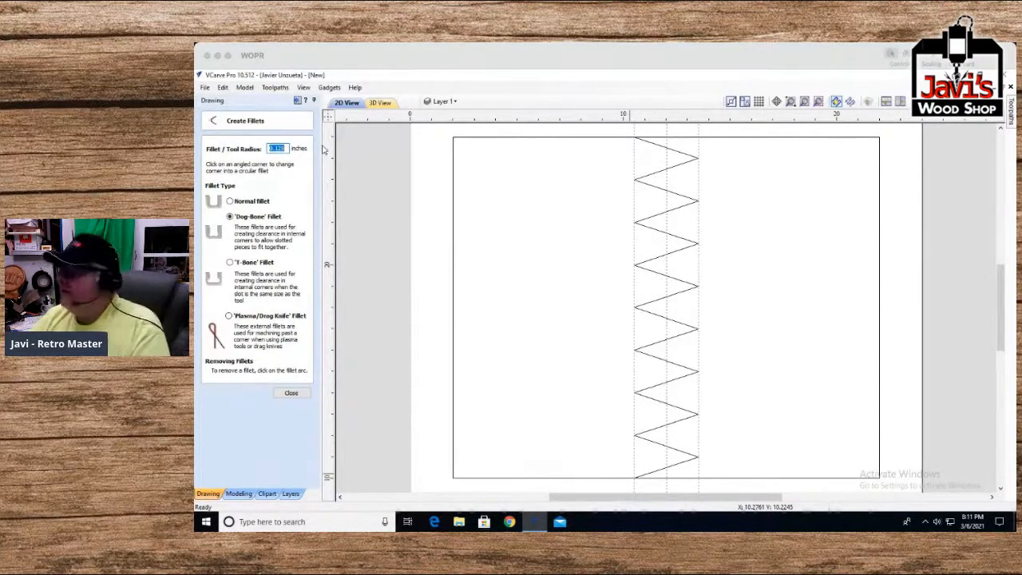
text(.25)
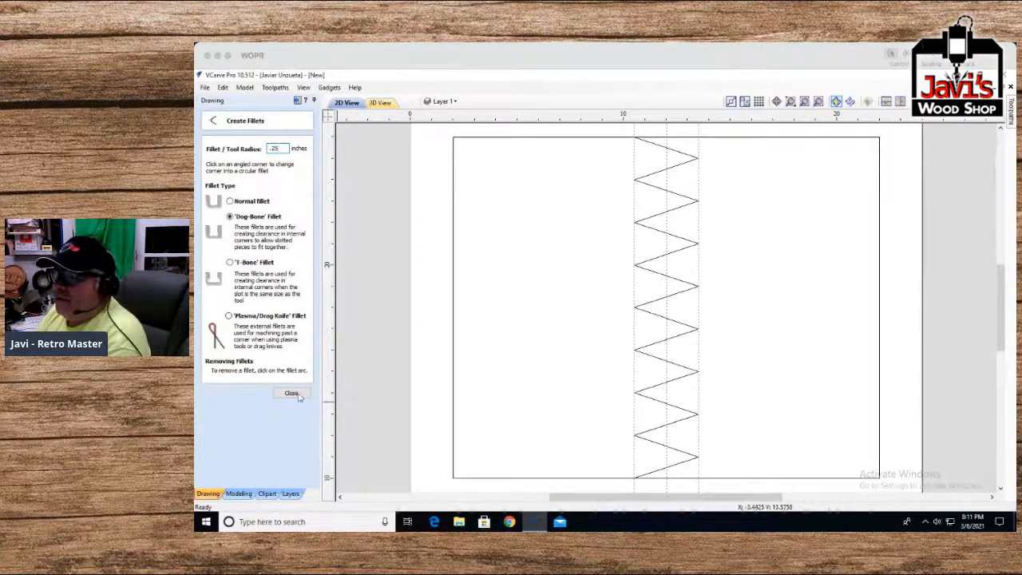
click(699, 156)
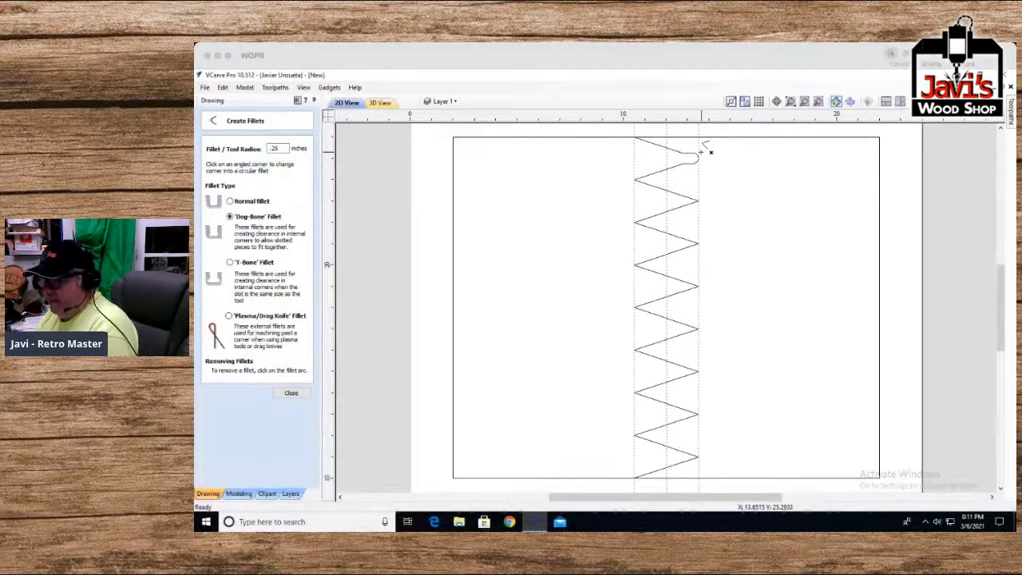
Try normal 0.25 inch fillets on the zigzag's uppermost right-hand and left-hand corners, and undo them
click(253, 202)
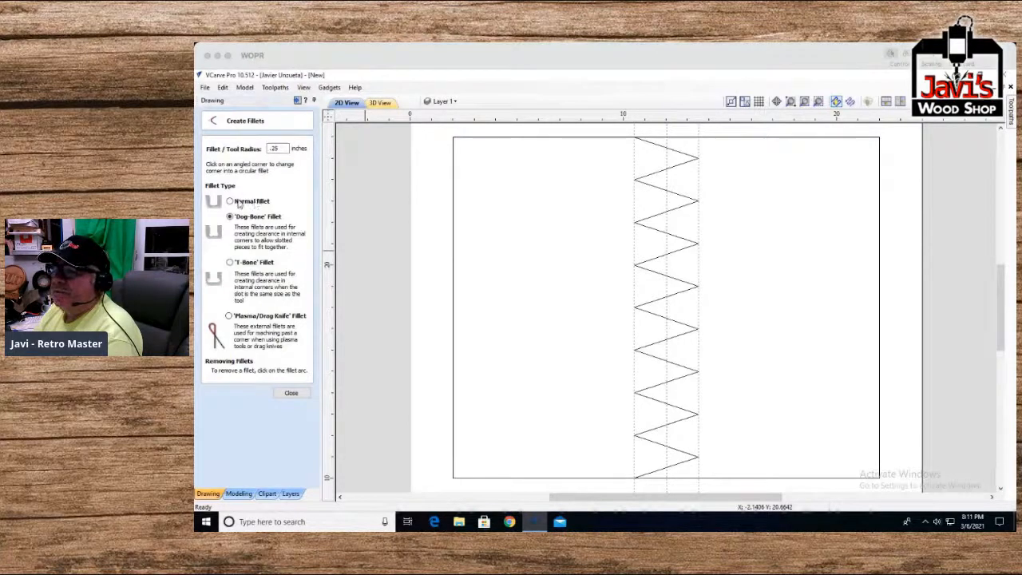
click(696, 157)
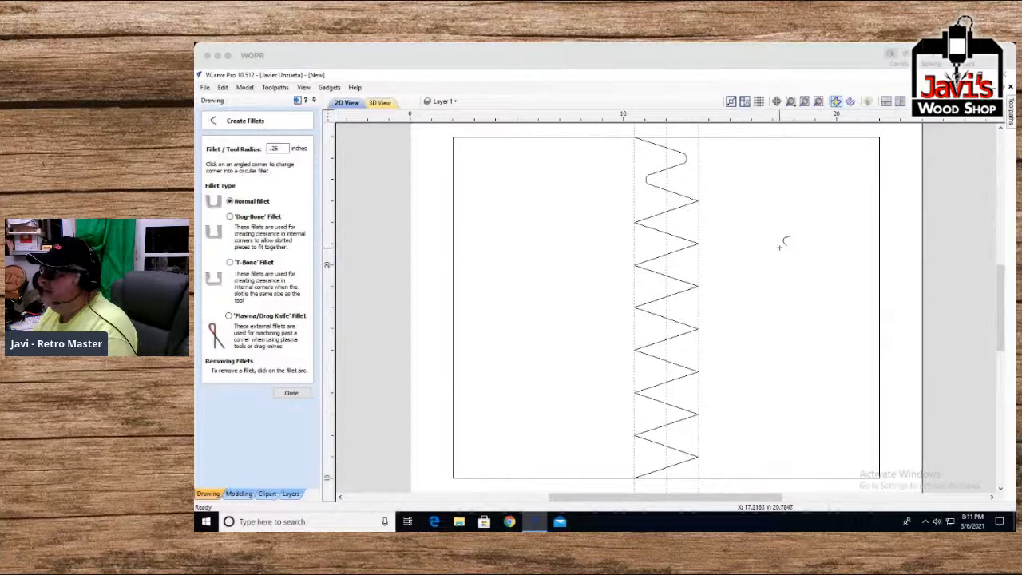
key(ctrl+z)
Set the fillet radius to 0.5 inches and round the zigzag's uppermost right-hand corner with a normal fillet
double_click(279, 147)
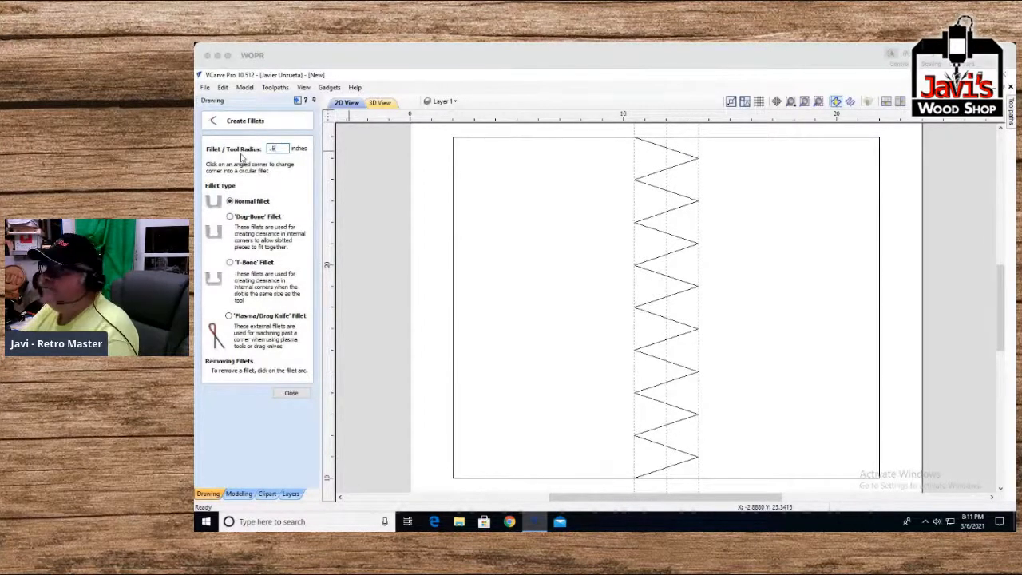
click(695, 154)
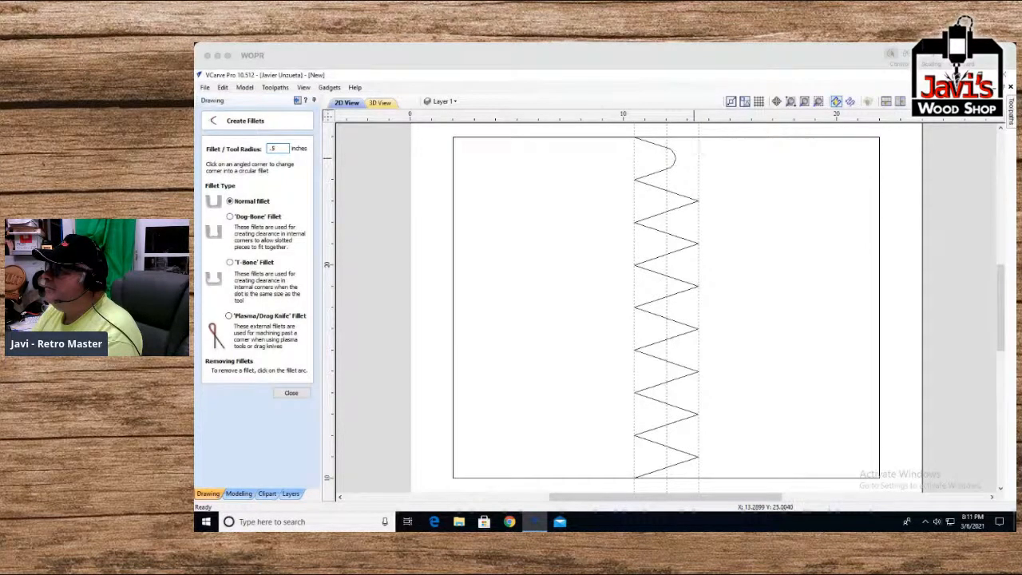
Try a 0.5 inch fillet on the zigzag's uppermost left-hand corner, and undo both 0.5 inch fillets
click(641, 175)
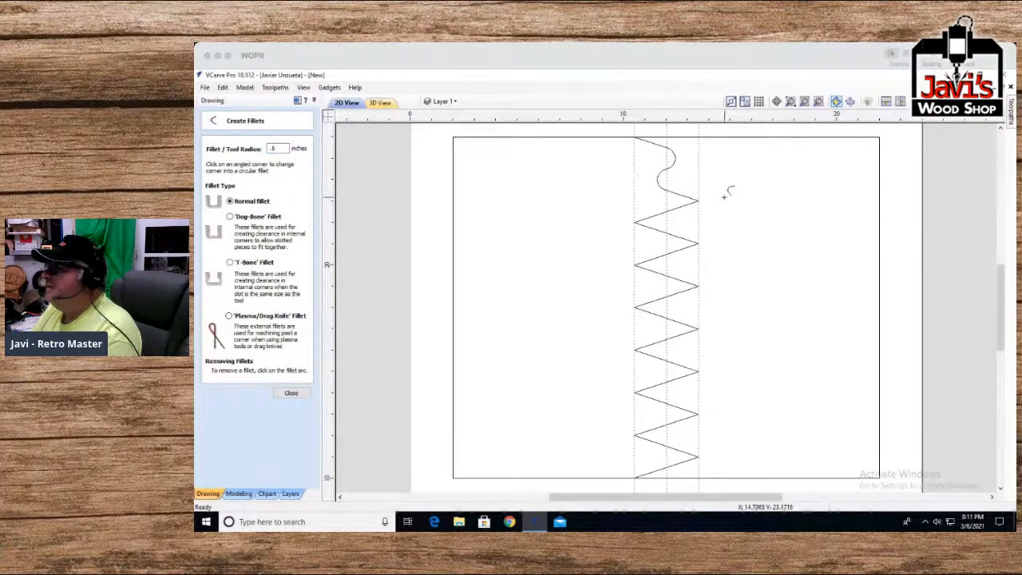
key(ctrl+z)
key(ctrl+z)
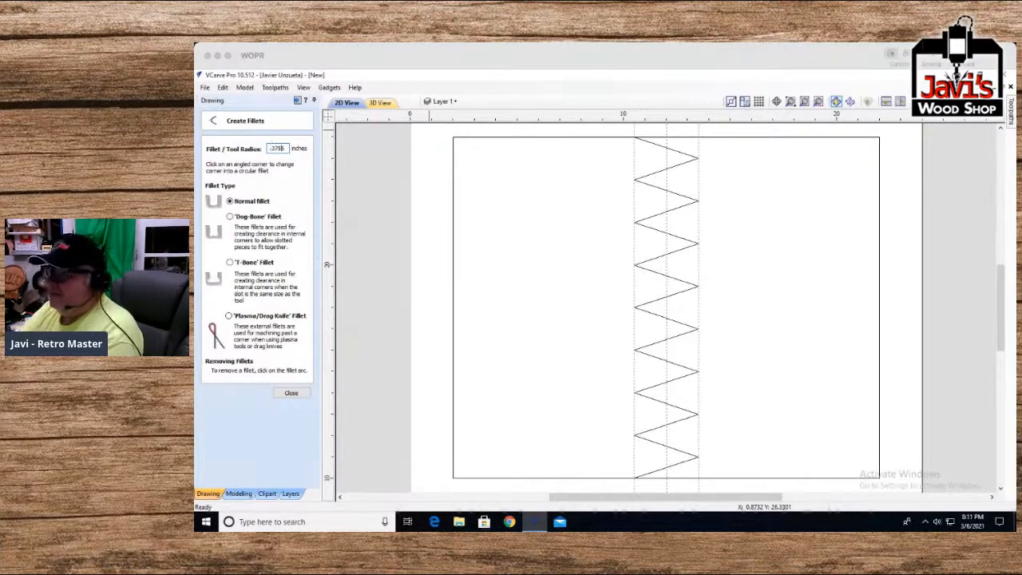
Set the fillet radius to 0.375 inches and round the zigzag's five uppermost corners with normal fillets
key(Delete)
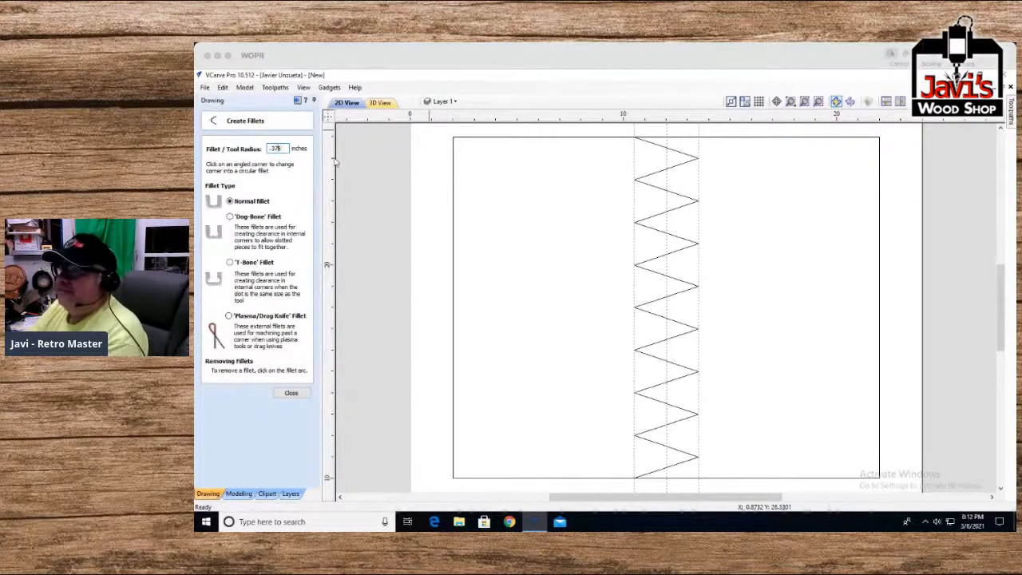
click(701, 155)
click(637, 179)
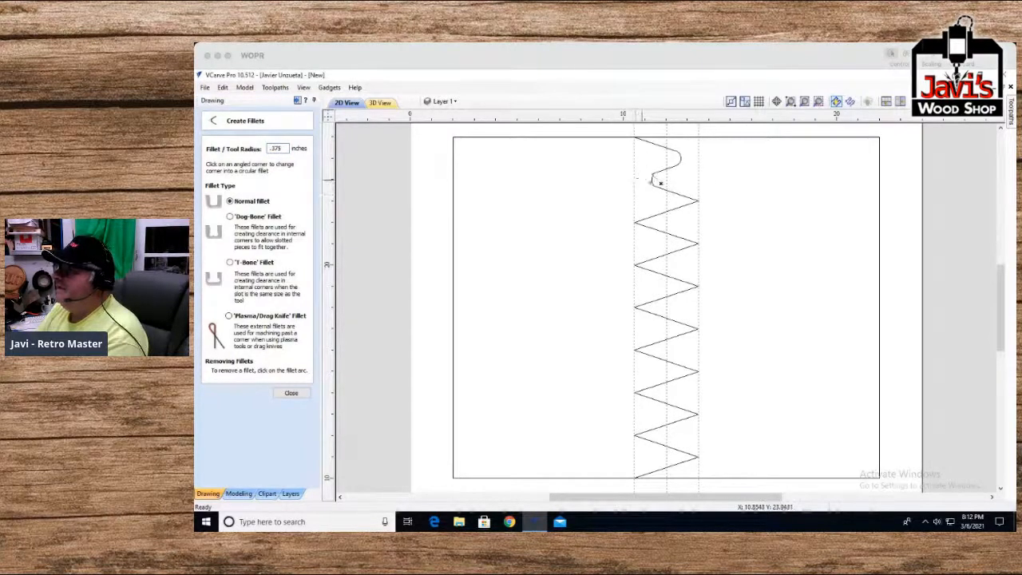
click(703, 200)
click(636, 222)
click(700, 239)
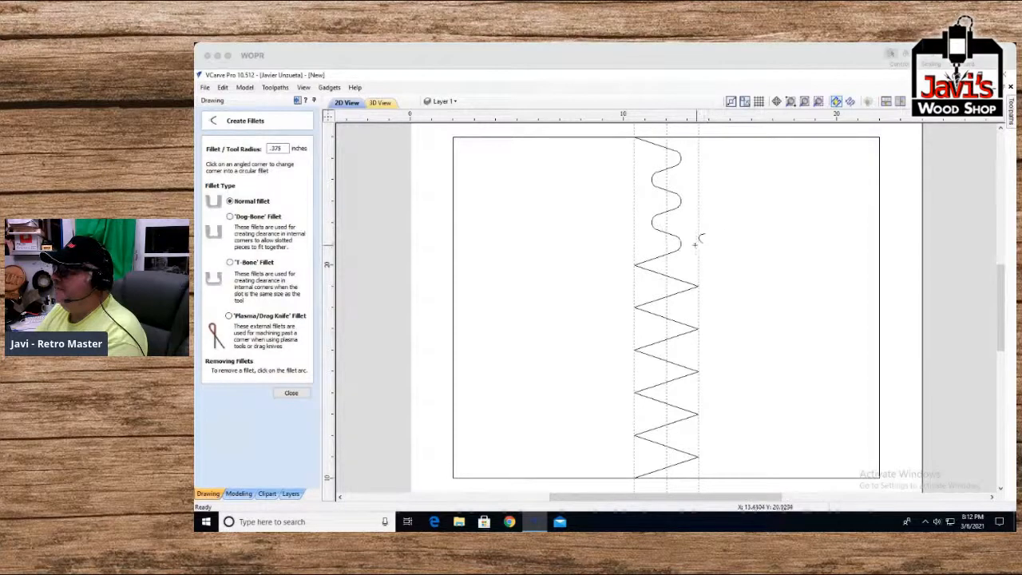
Round the zigzag's next nine corners downward with 0.375 inch normal fillets, ending above the lowest right-hand corner
click(639, 264)
click(704, 282)
click(639, 303)
click(699, 326)
click(637, 348)
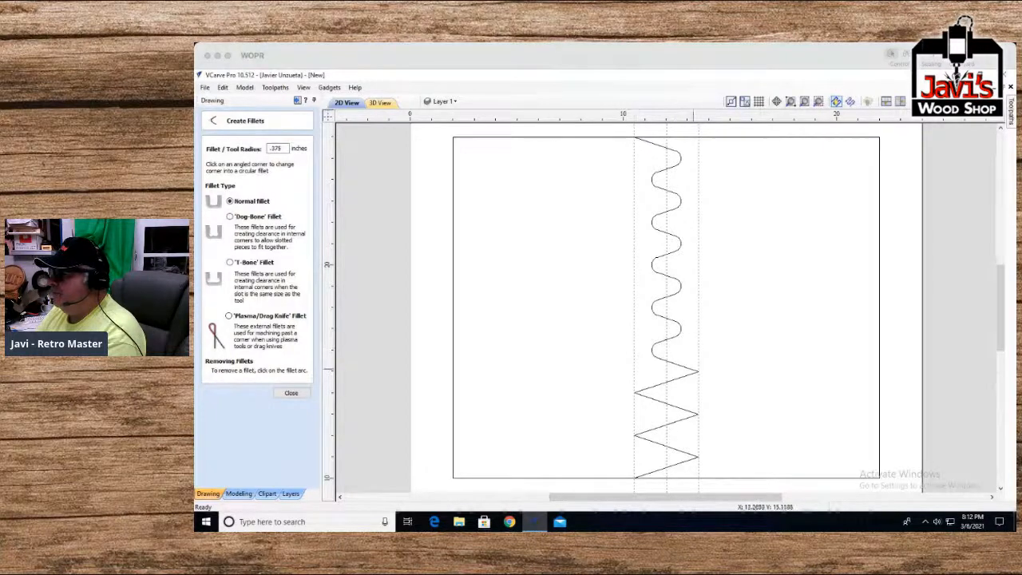
click(702, 369)
click(637, 391)
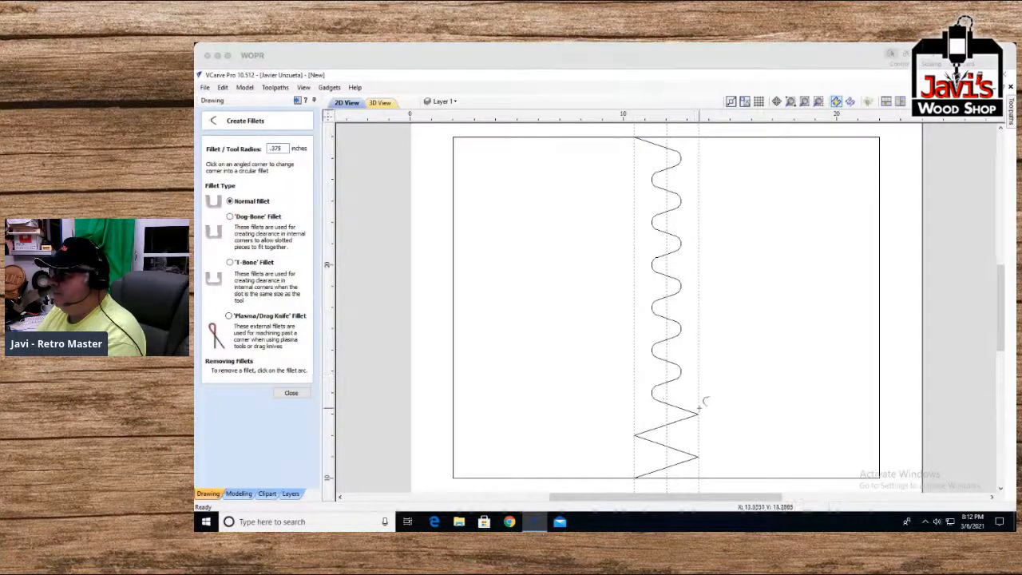
click(701, 412)
click(638, 434)
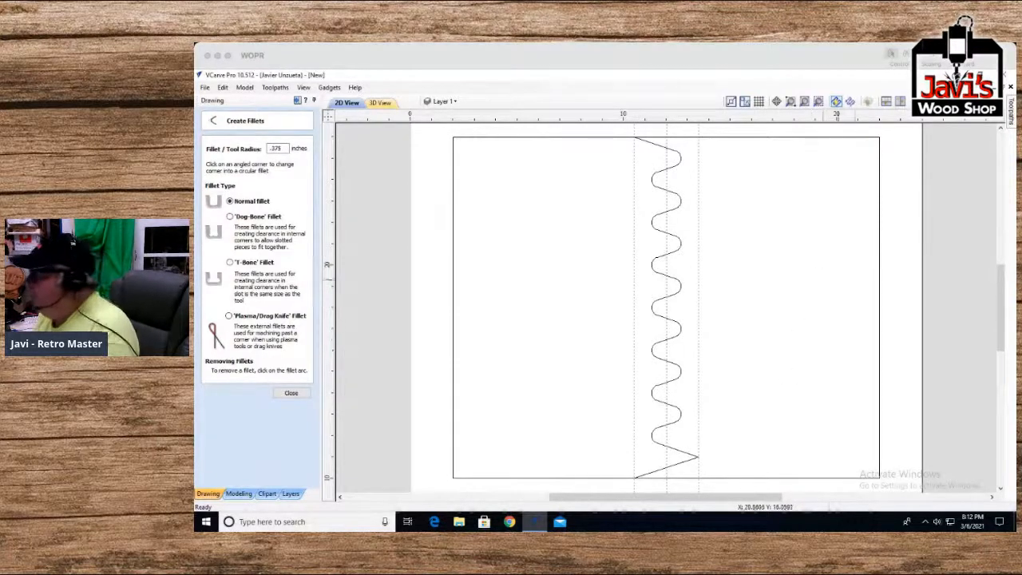
Draw a straight line from the zigzag's upper end at the board's top edge to X 13.5, Y 27
click(1001, 130)
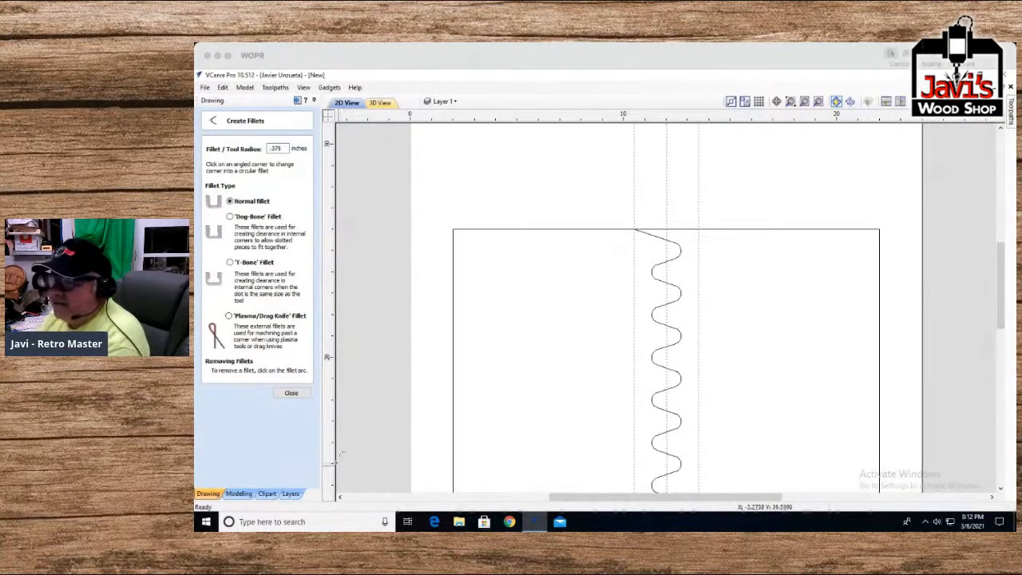
click(290, 392)
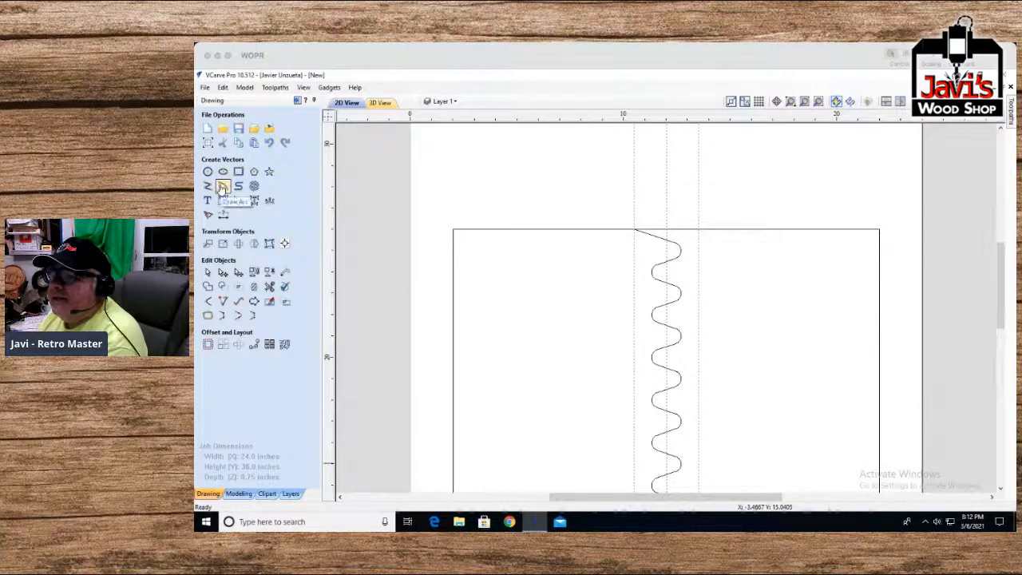
click(207, 185)
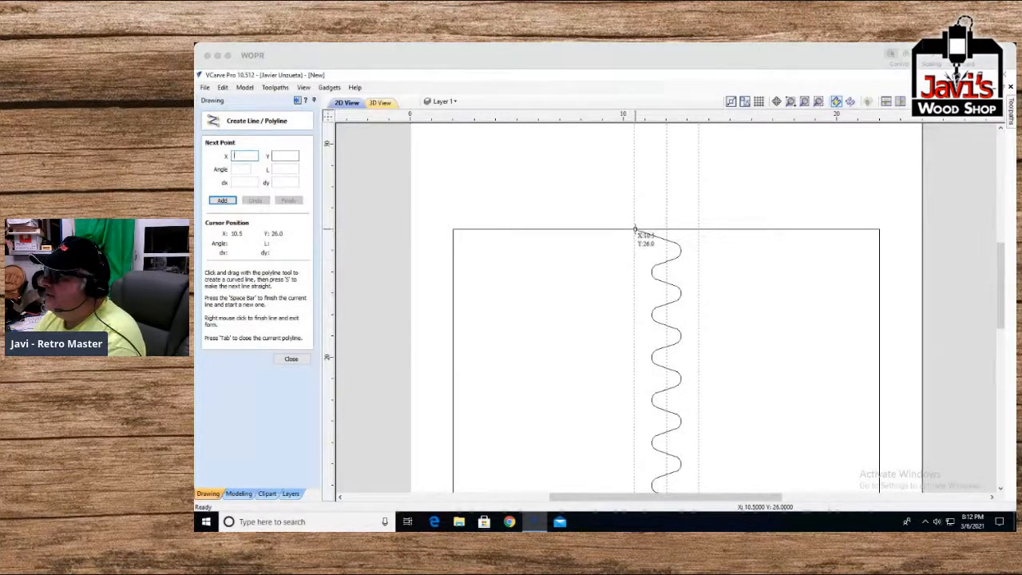
click(634, 229)
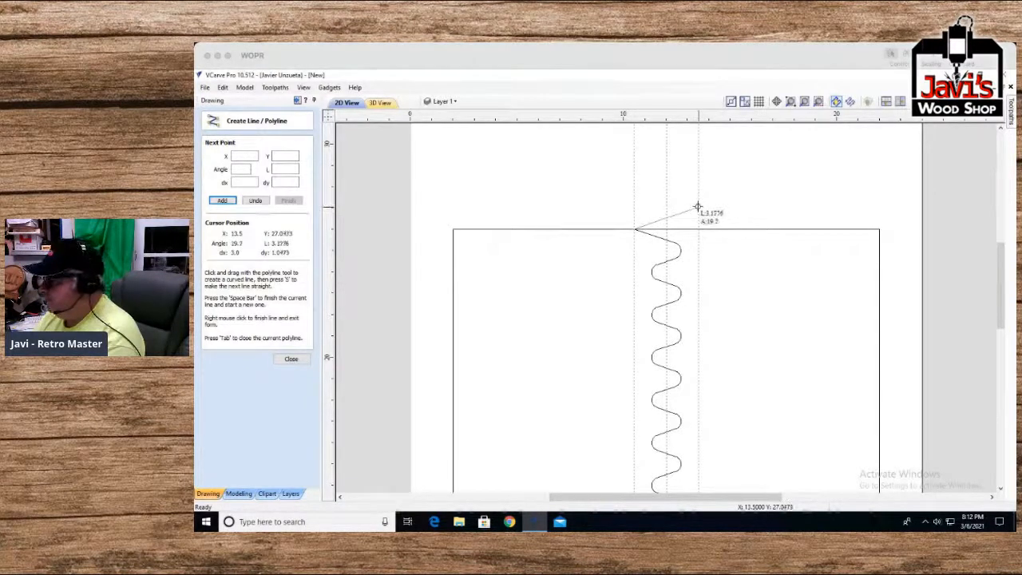
click(241, 154)
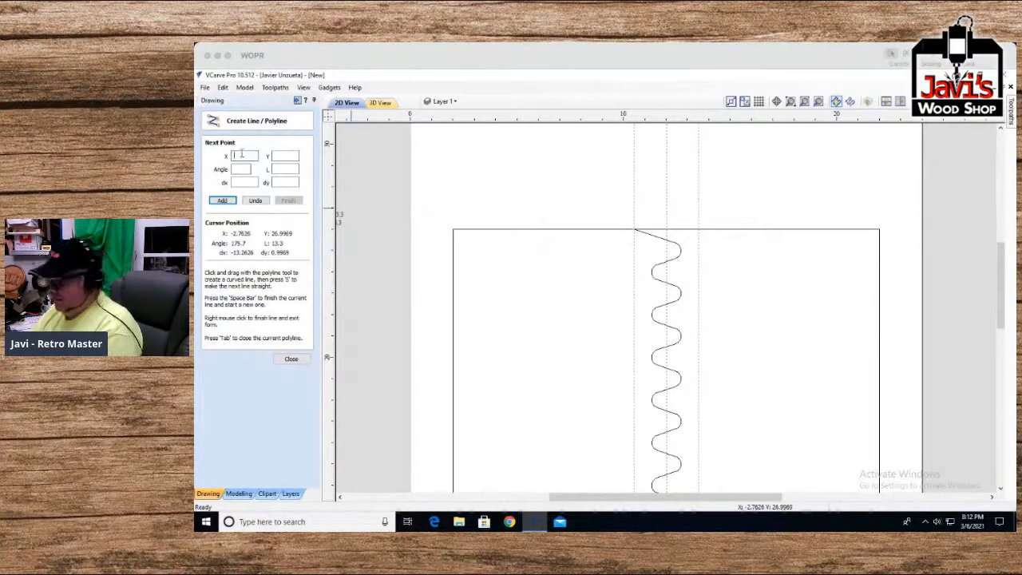
text(13.5)
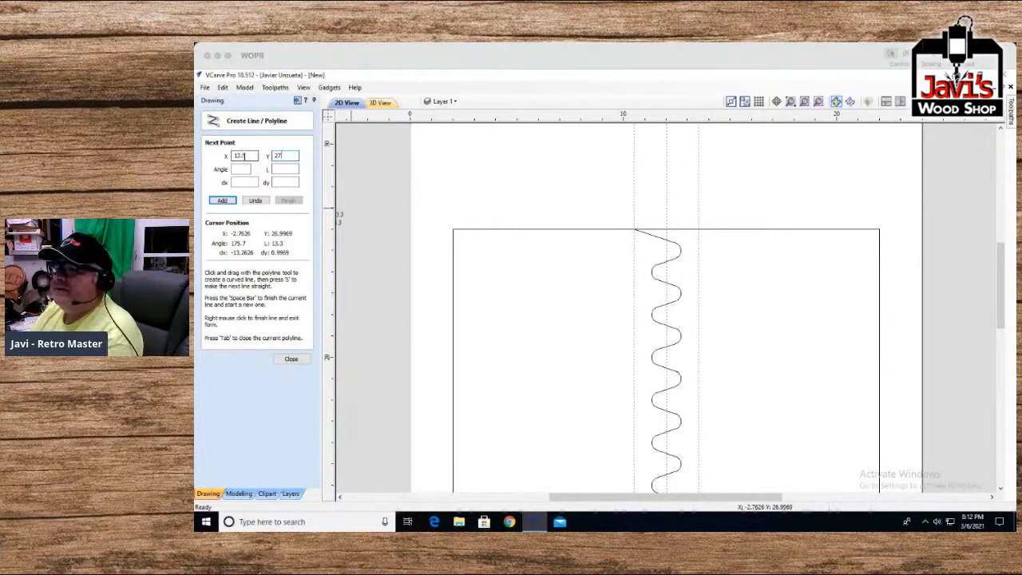
click(226, 200)
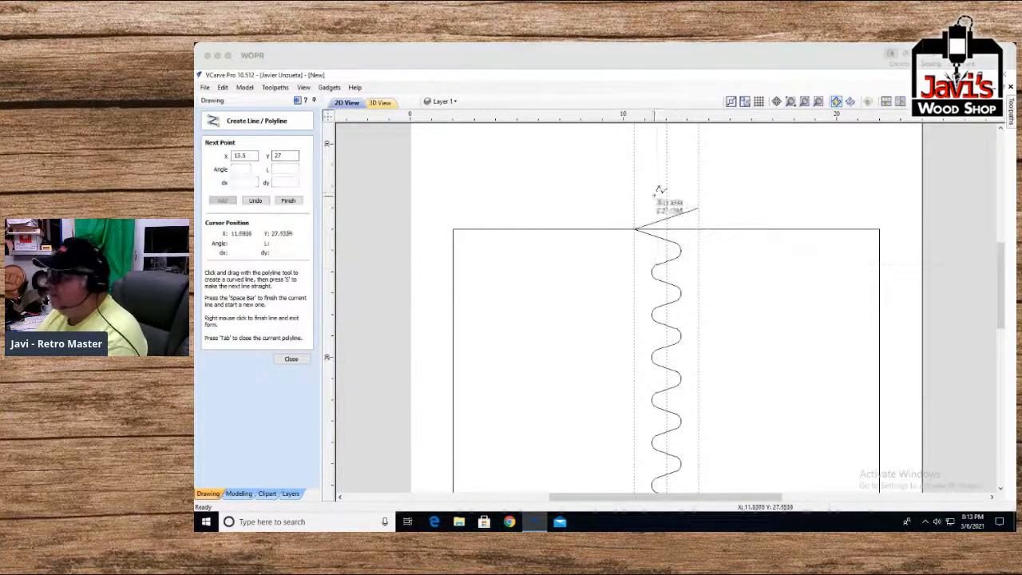
Draw a straight line from the zigzag's lower end at the board's bottom edge to X 13.5, Y 9
click(1000, 488)
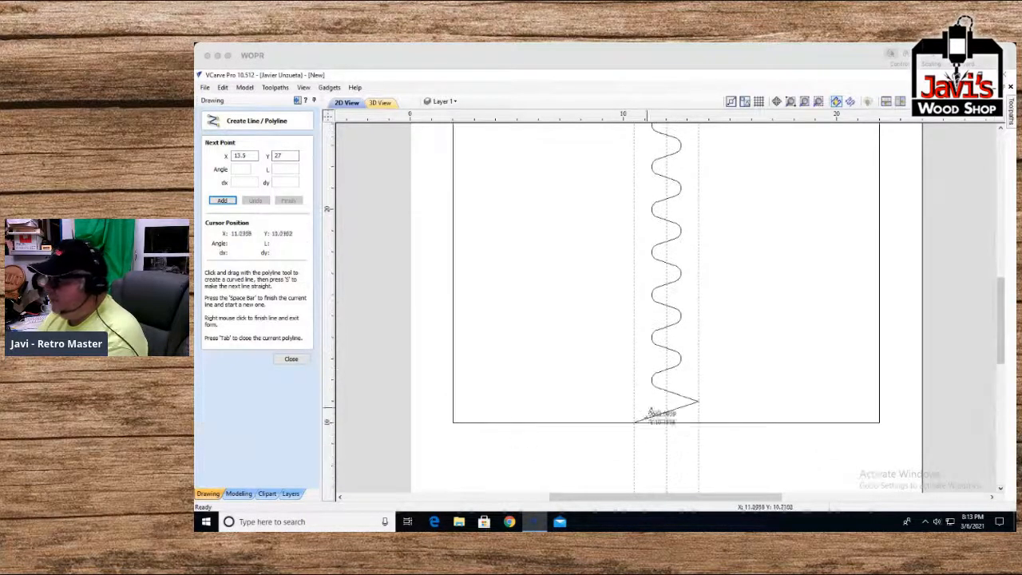
click(635, 421)
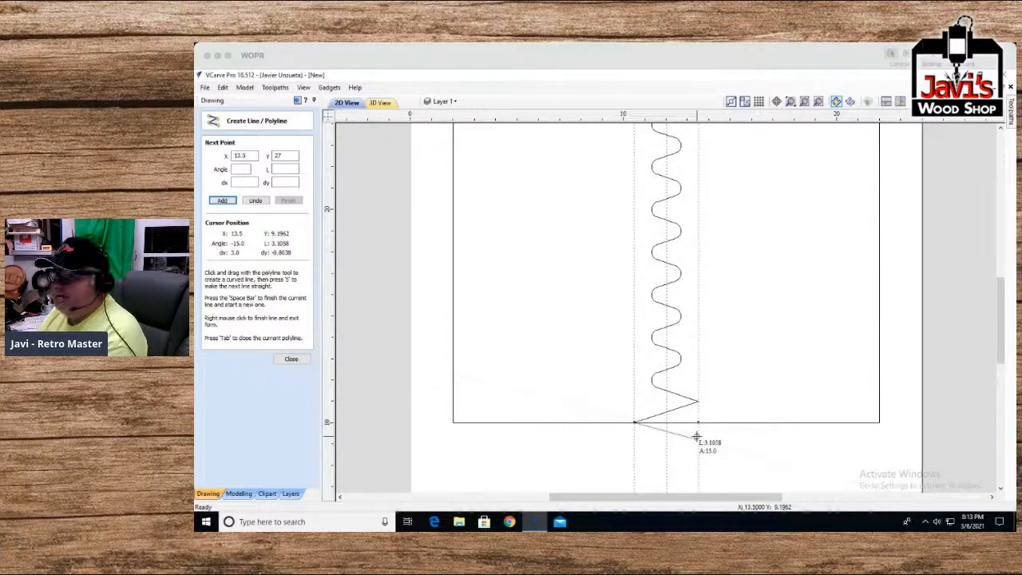
drag(287, 157, 253, 157)
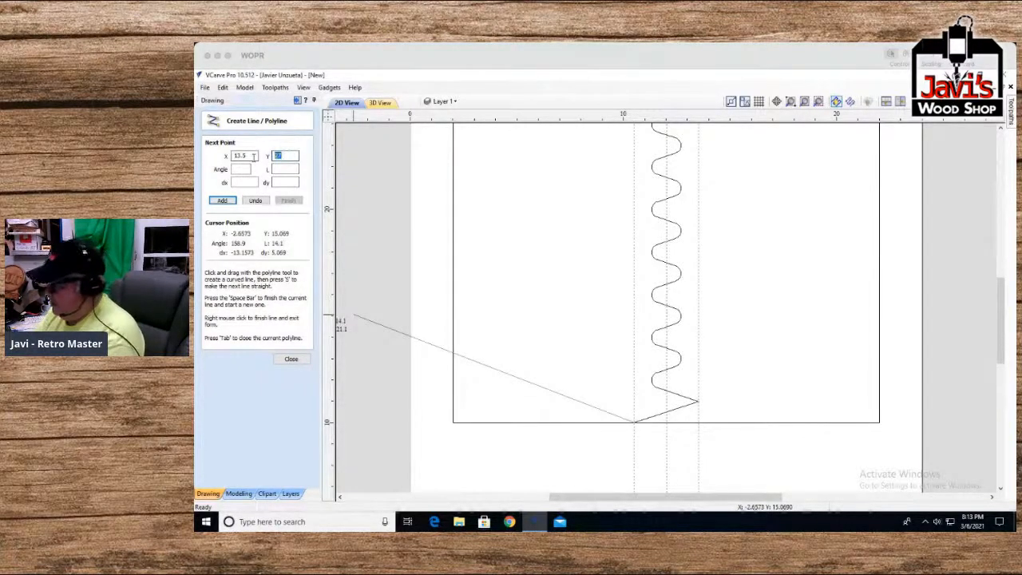
text(9)
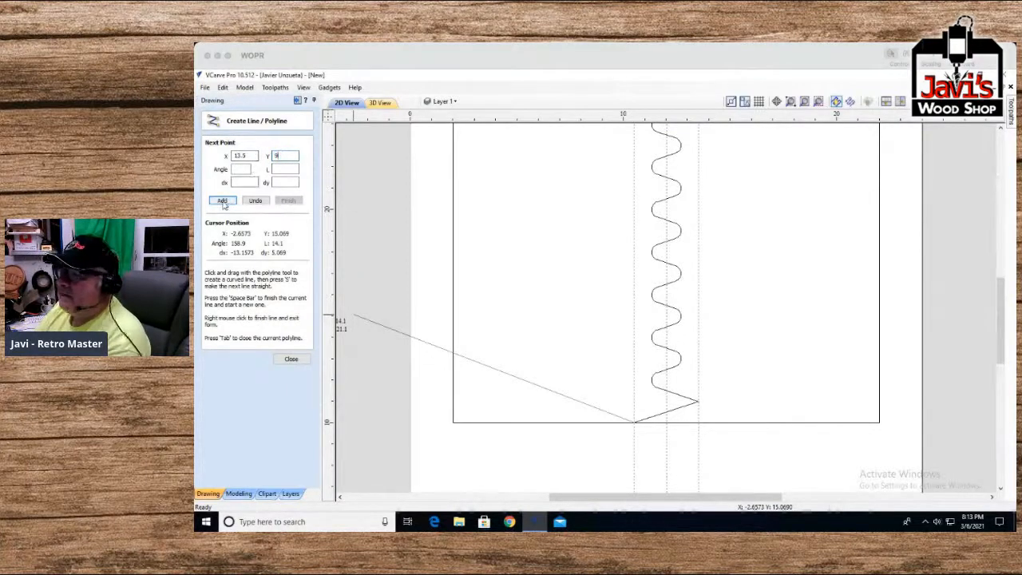
click(223, 201)
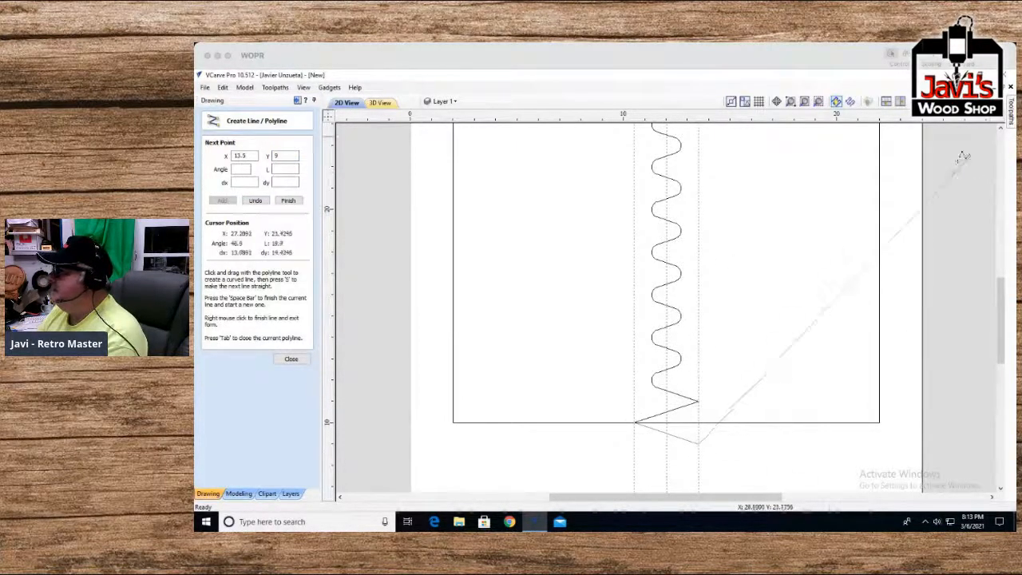
key(space)
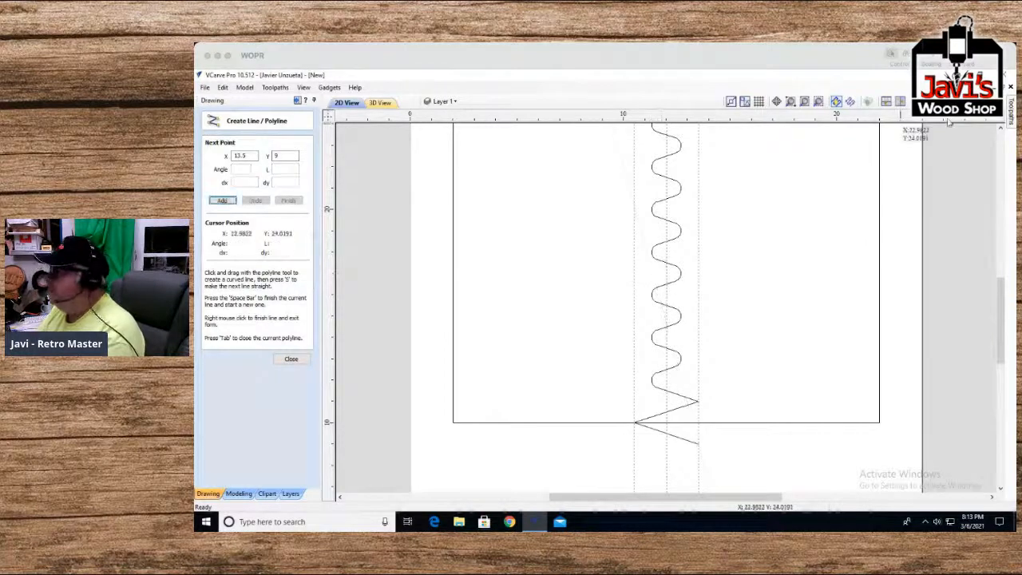
click(1002, 129)
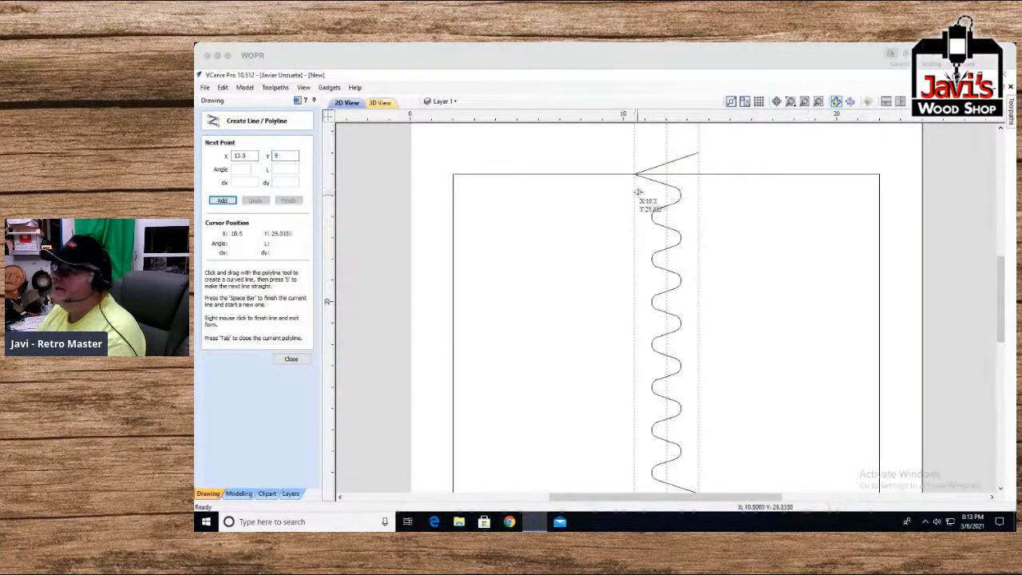
click(288, 360)
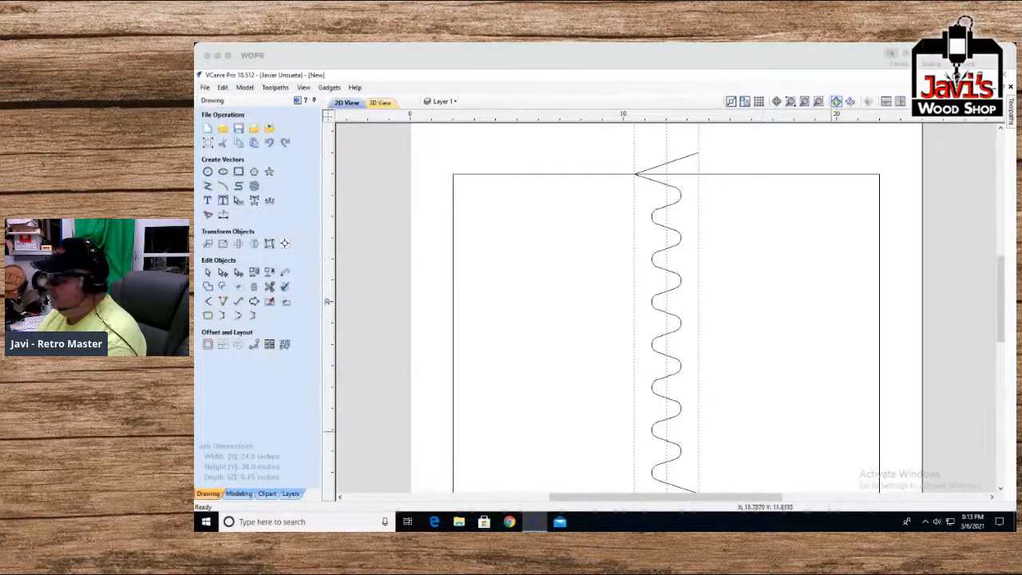
Round the zigzag's lowest right-hand corner inside the board with a 0.375 inch normal fillet
click(999, 489)
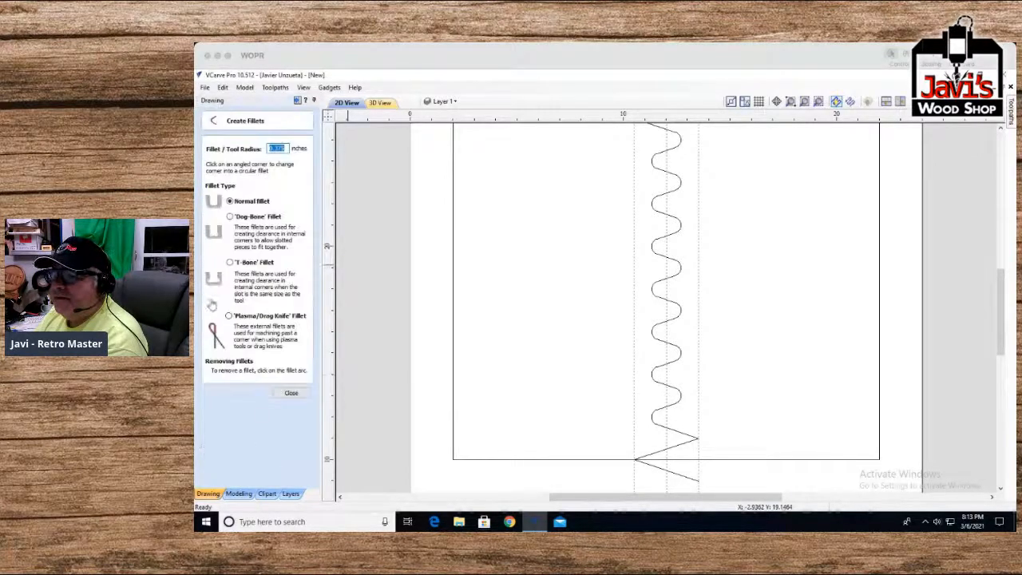
click(209, 302)
click(643, 452)
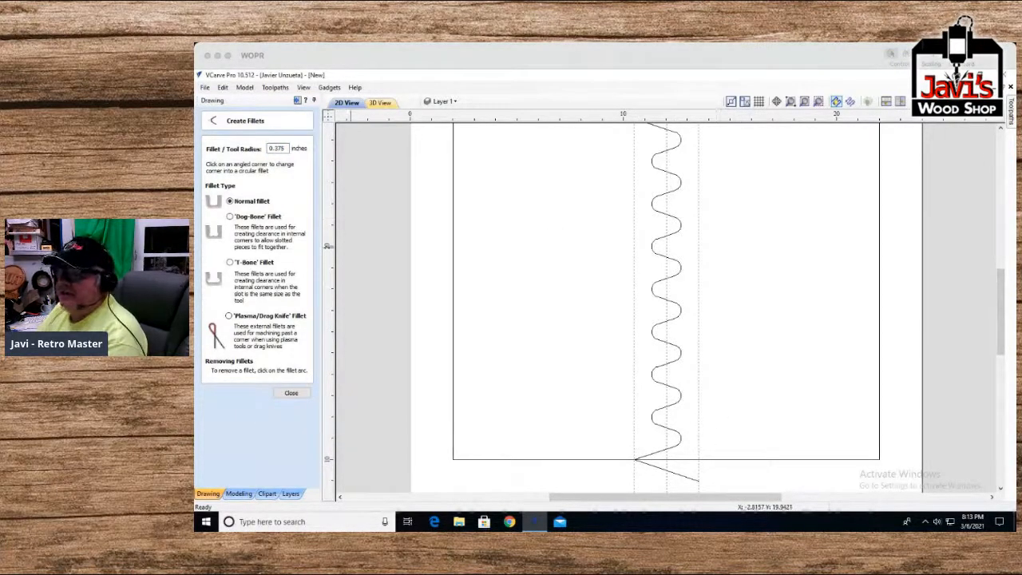
click(291, 393)
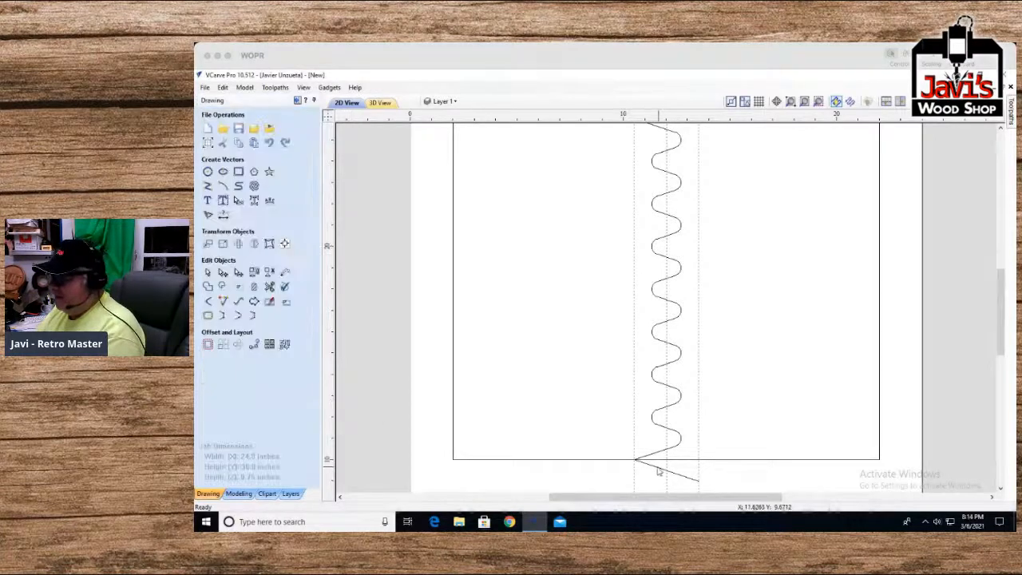
Select the zigzag with its extension lines and round their corners at the board's top and bottom edges with 0.375 inch normal fillets
click(656, 457)
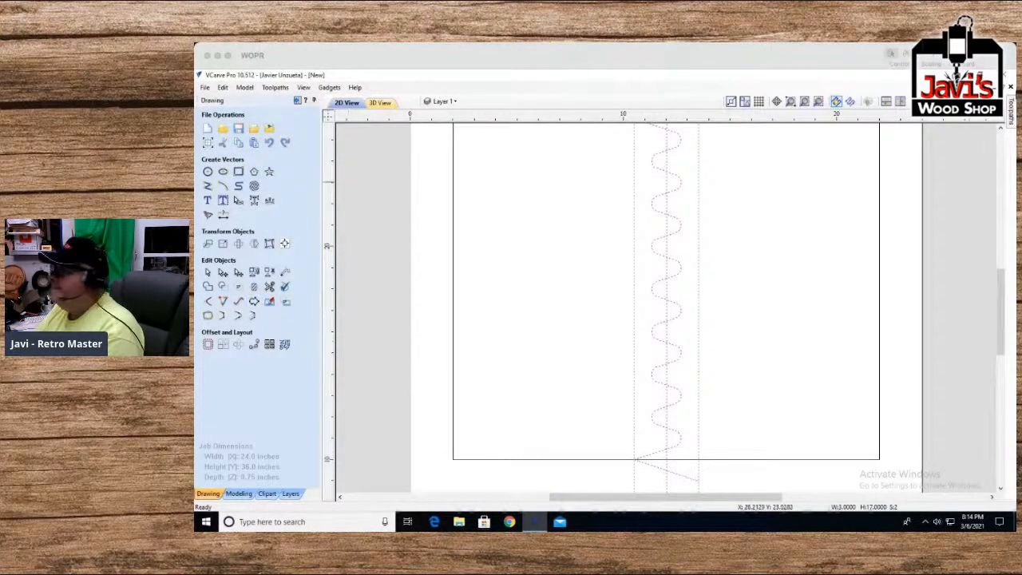
click(1002, 137)
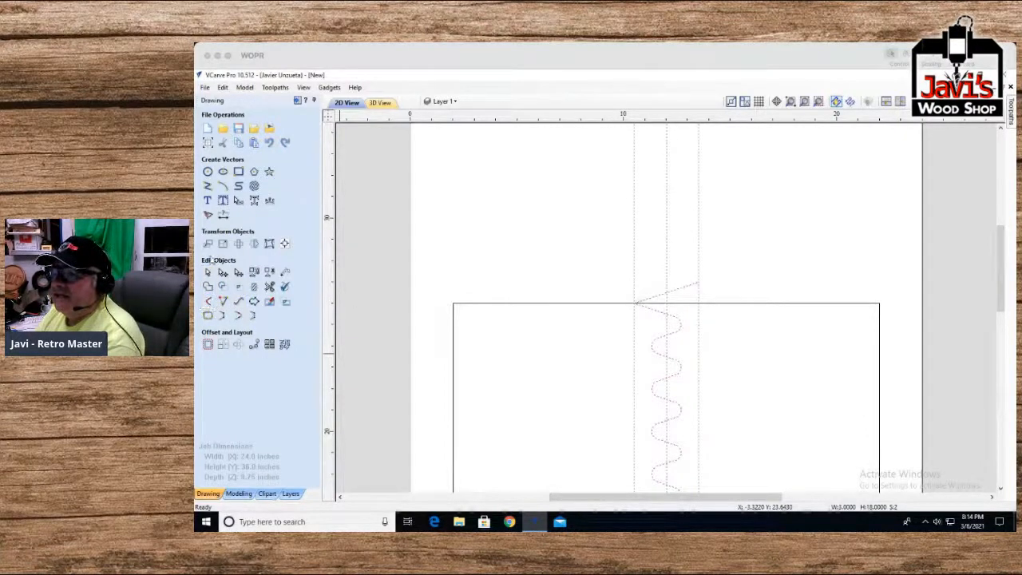
click(209, 300)
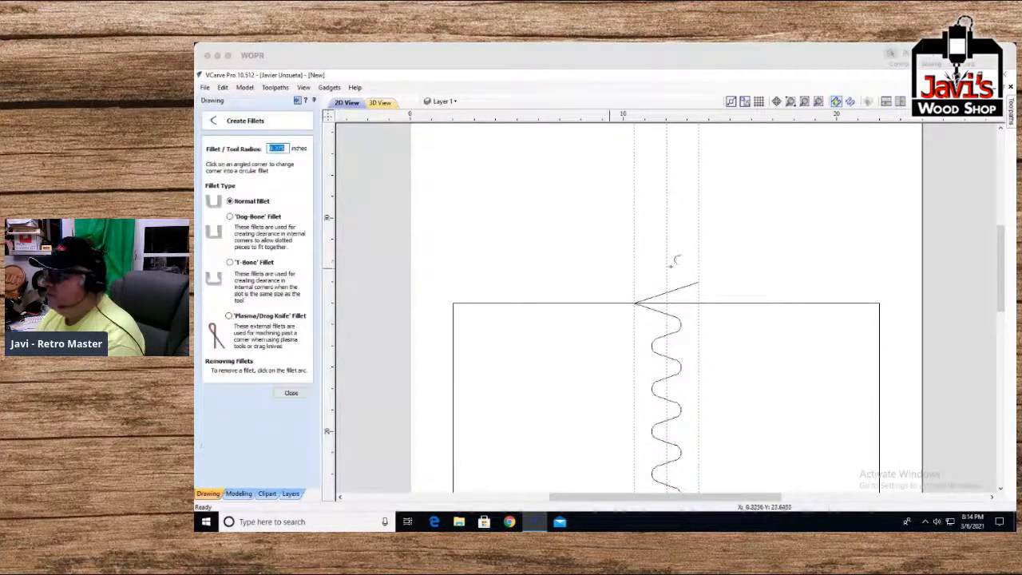
click(641, 302)
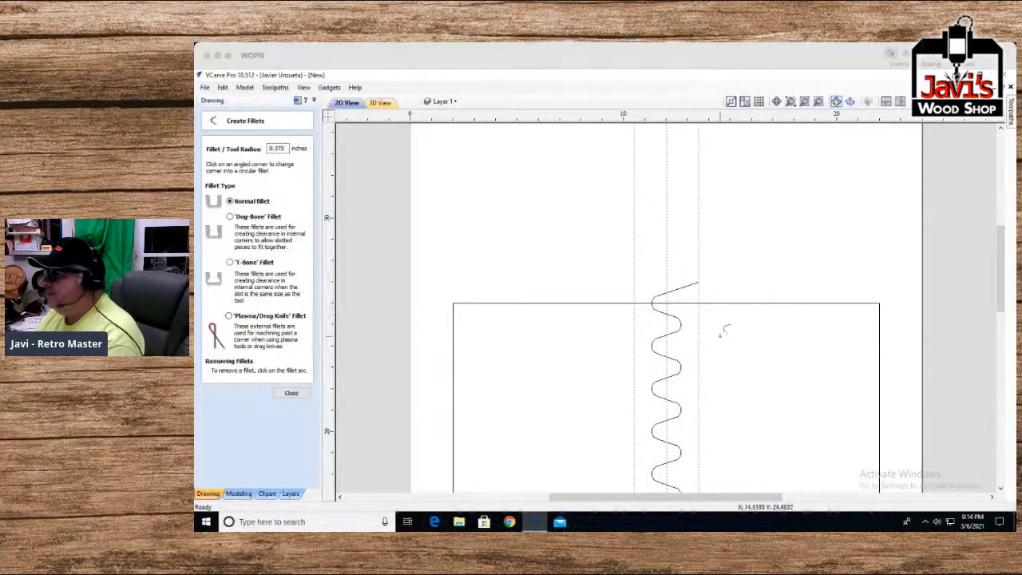
click(1000, 487)
click(1000, 487)
click(1000, 487)
click(1000, 487)
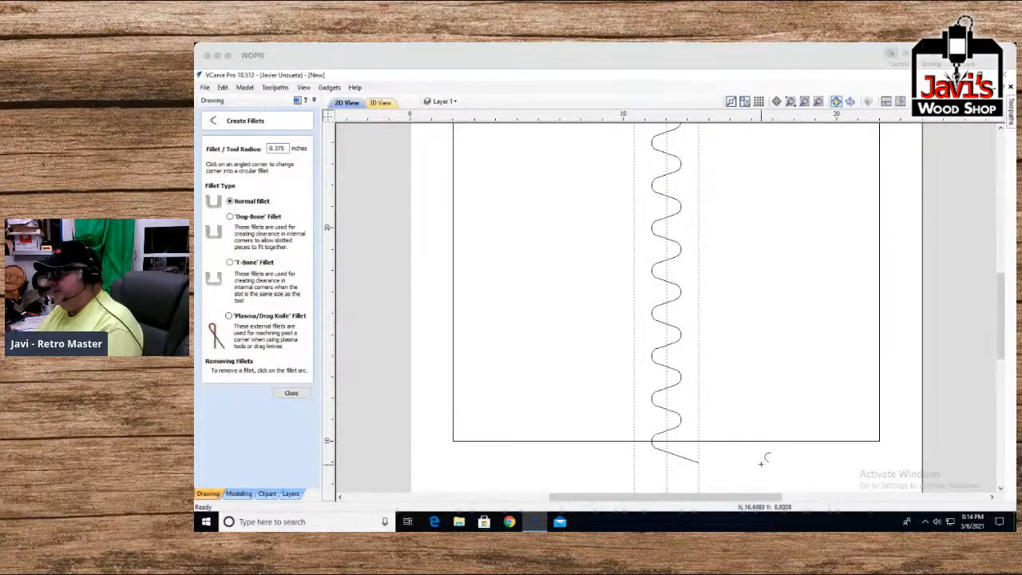
click(291, 393)
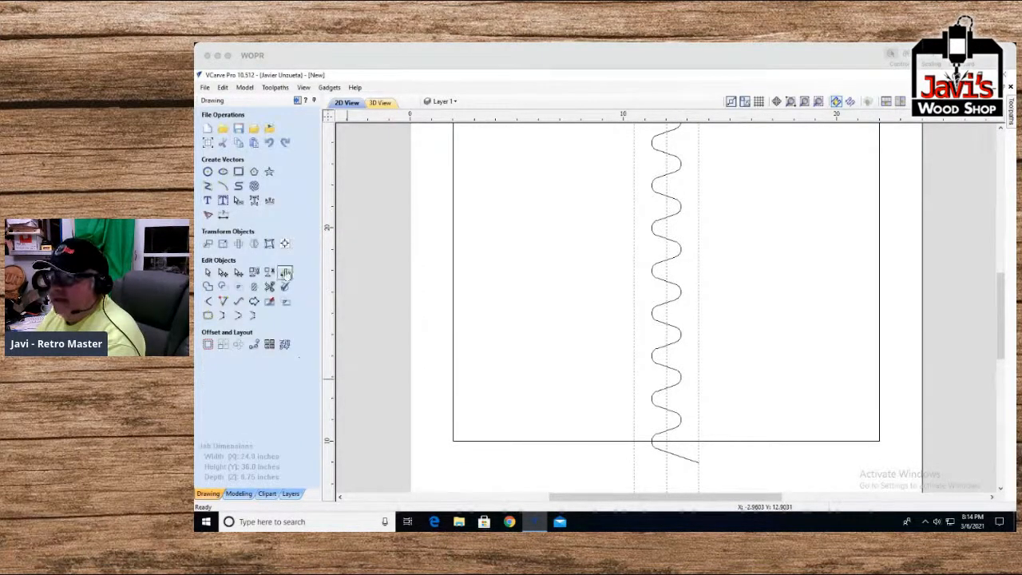
Trim away the parts of the wavy line that extend beyond the board's bottom and top edges
click(273, 286)
click(662, 447)
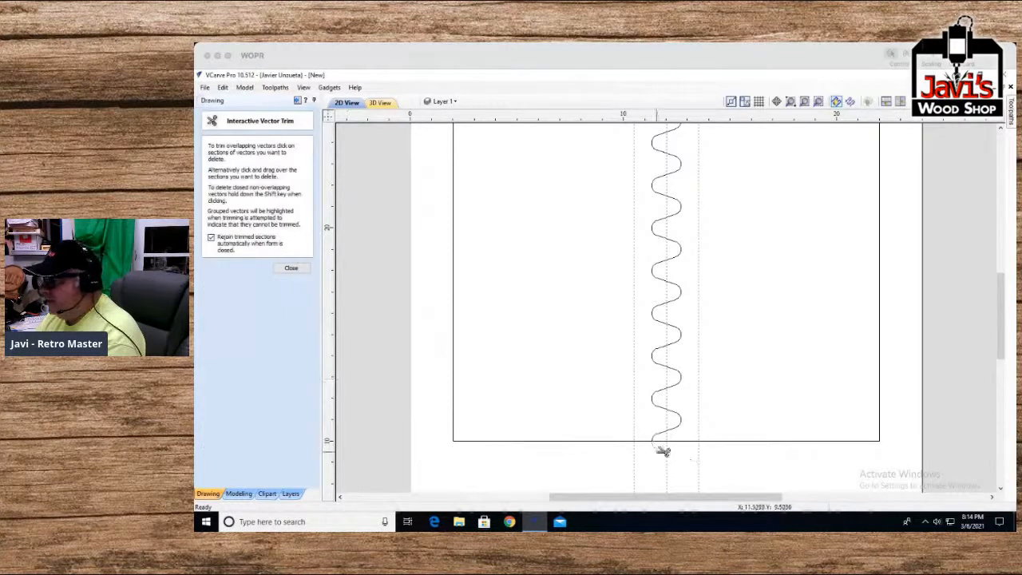
click(1000, 128)
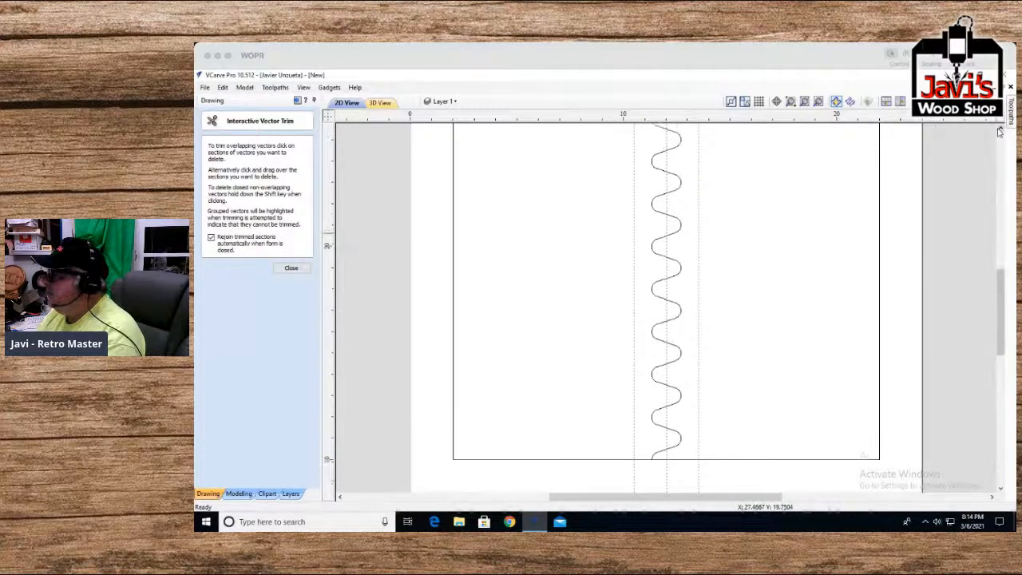
click(670, 202)
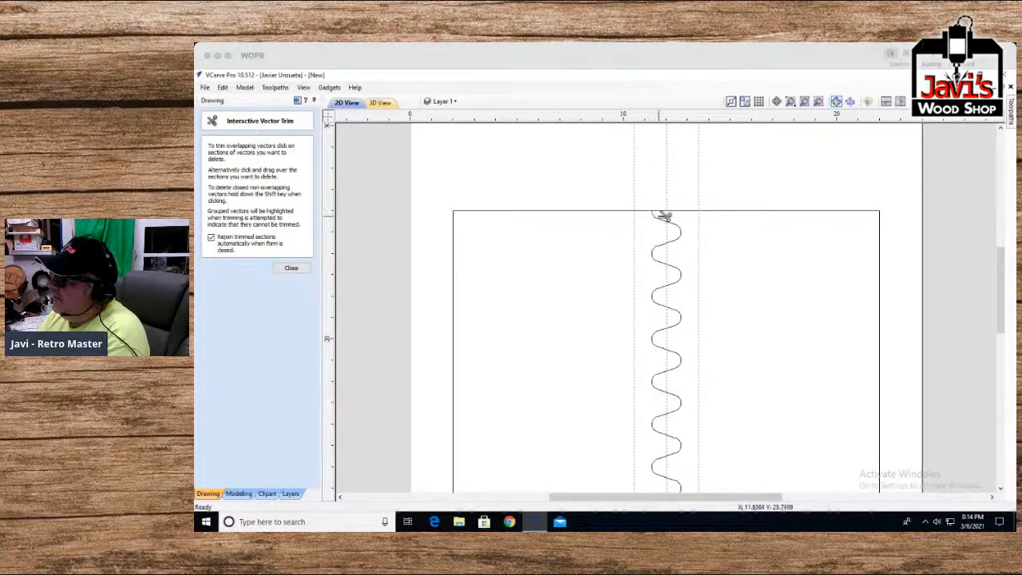
Finish trimming and copy the wavy line onto a new layer named Layer 2
click(1000, 489)
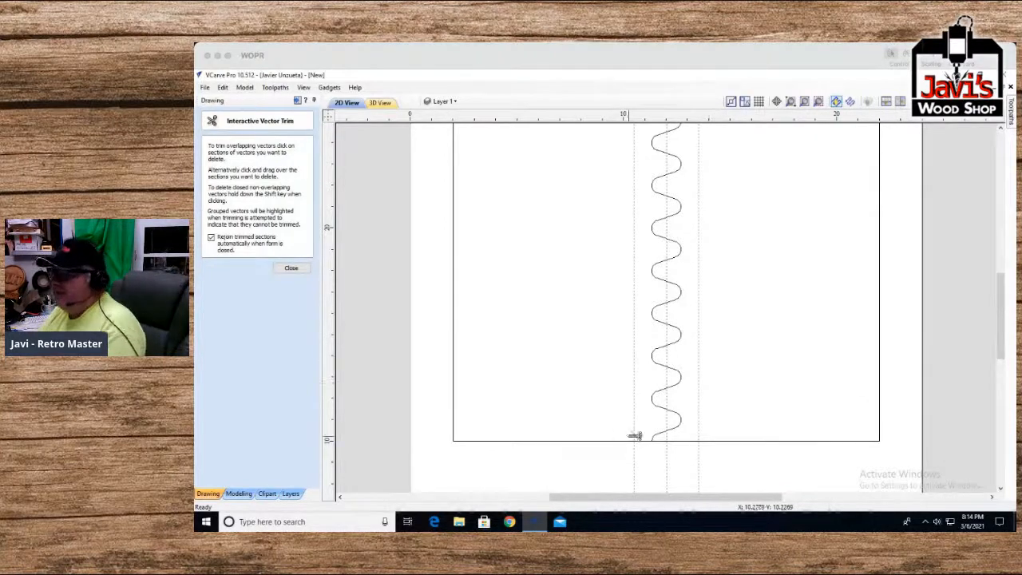
click(290, 267)
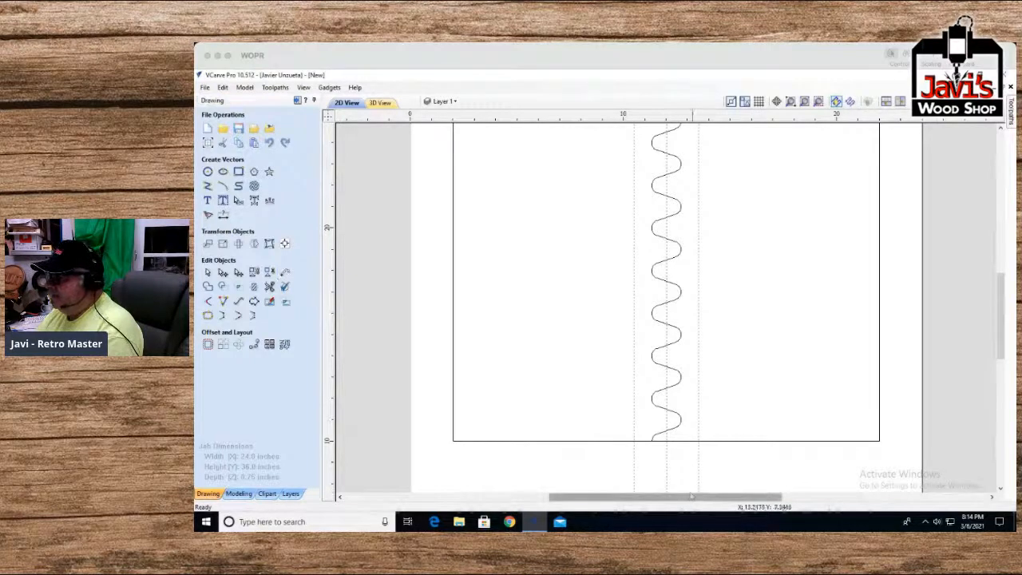
click(676, 332)
right_click(676, 332)
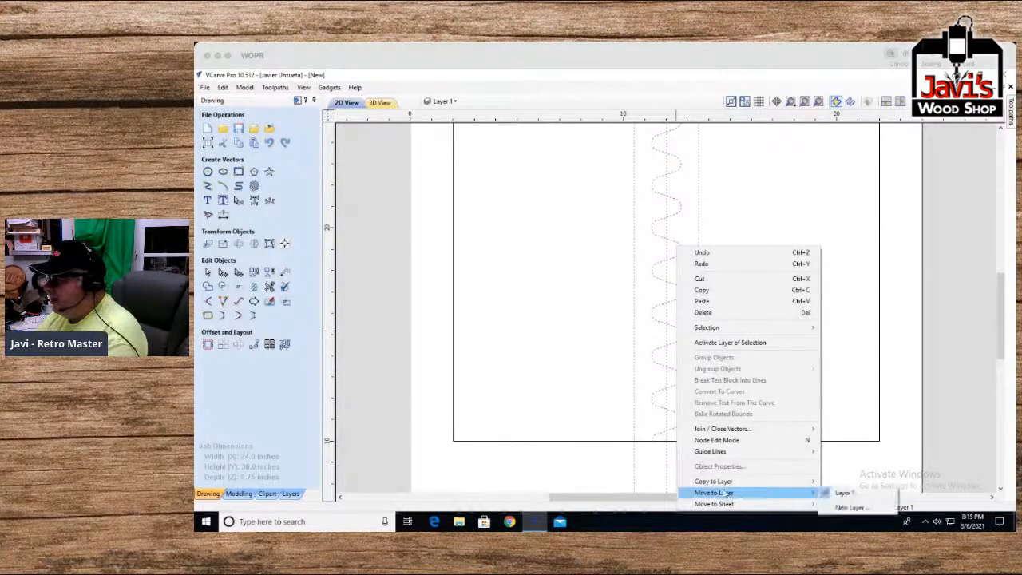
mouse_move(798, 481)
click(850, 496)
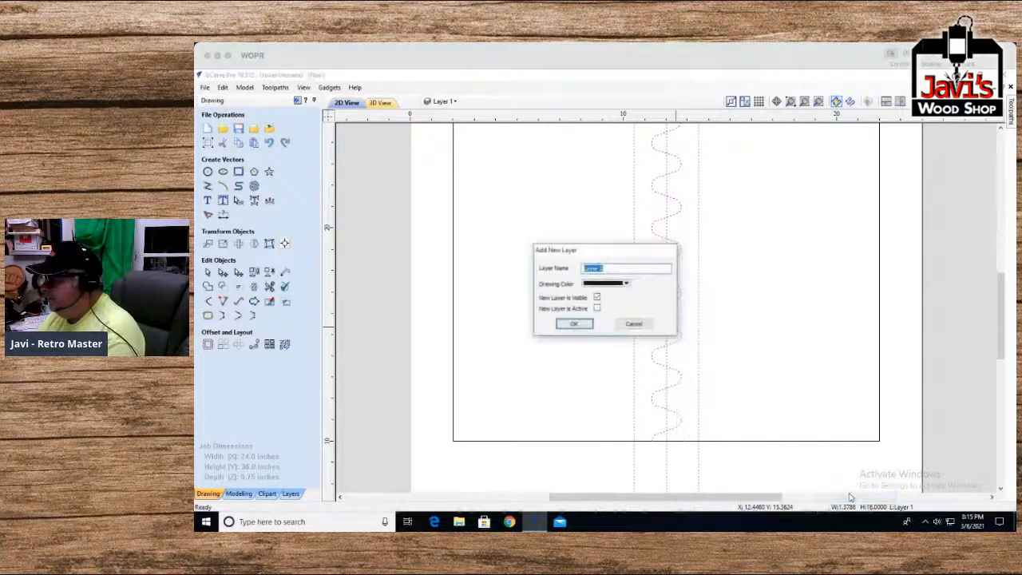
click(571, 325)
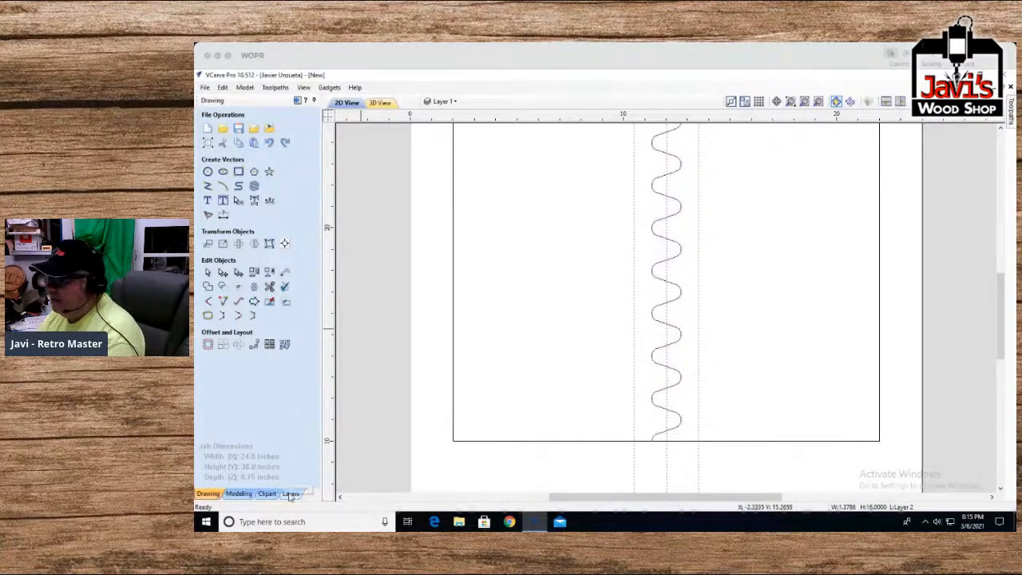
Copy the board's rectangular outline to Layer 2
click(509, 443)
right_click(509, 443)
mouse_move(553, 412)
click(678, 422)
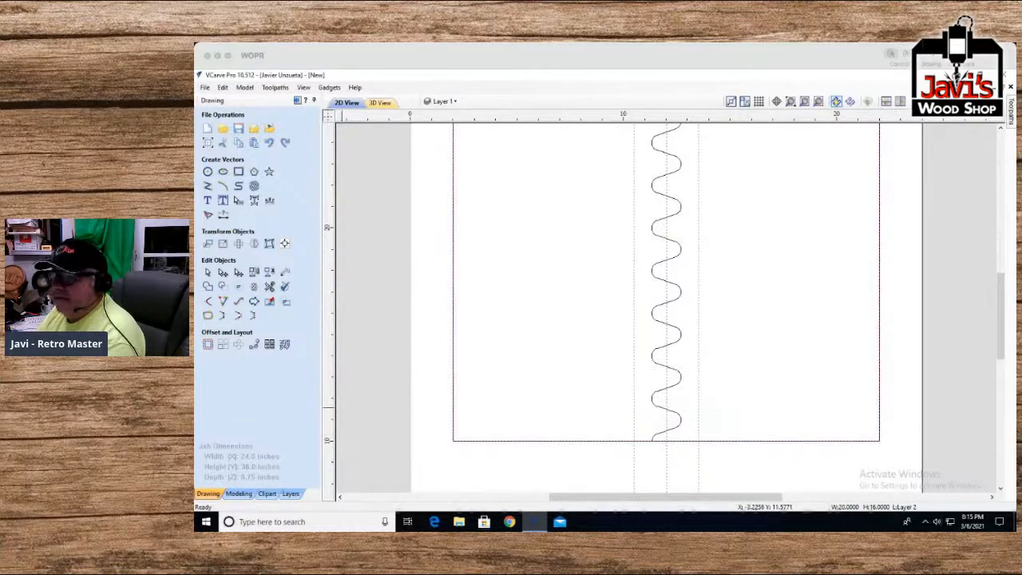
Make Layer 2 the active layer, hide Layer 1 and clear the selection
click(291, 495)
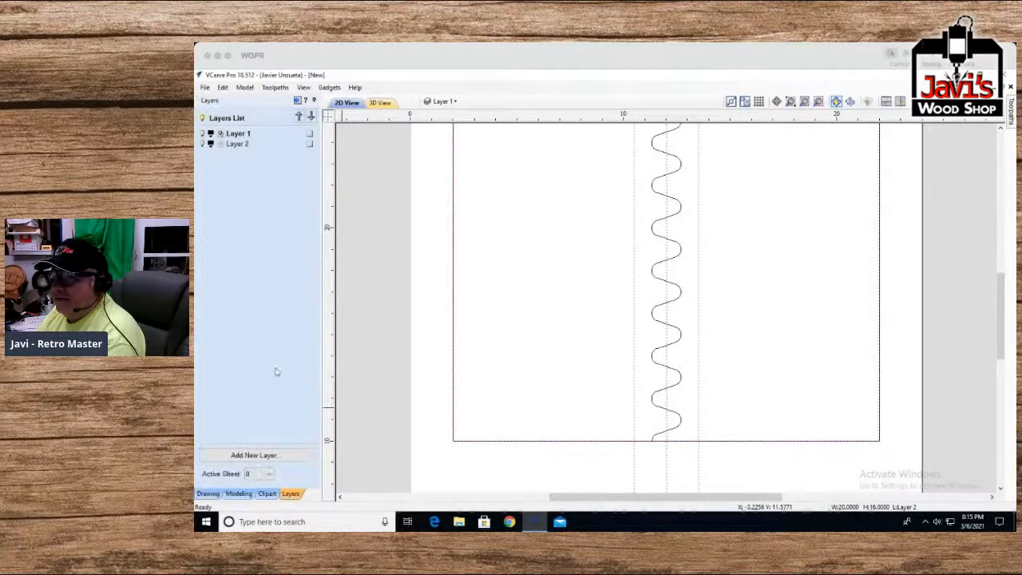
click(240, 144)
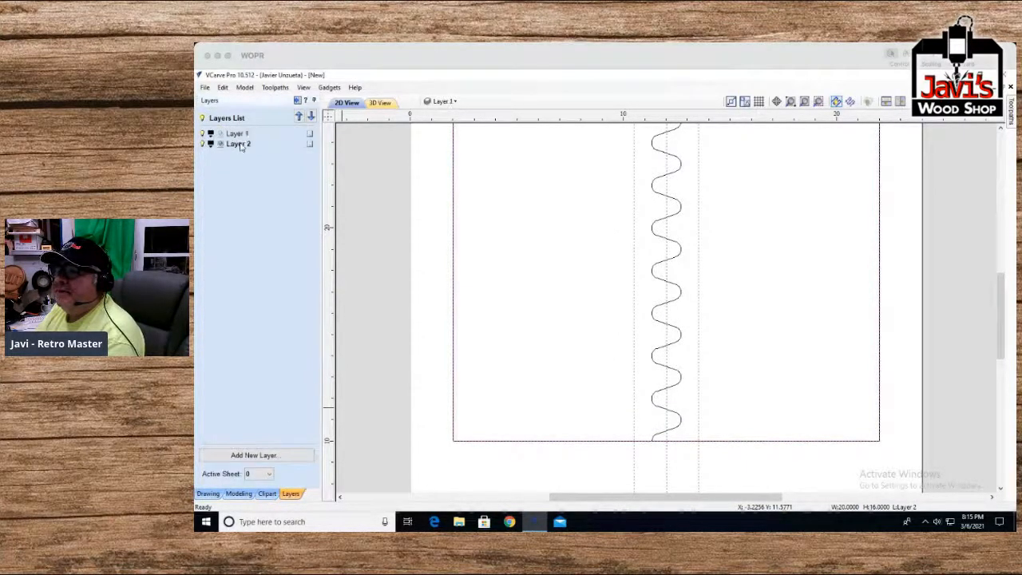
click(202, 134)
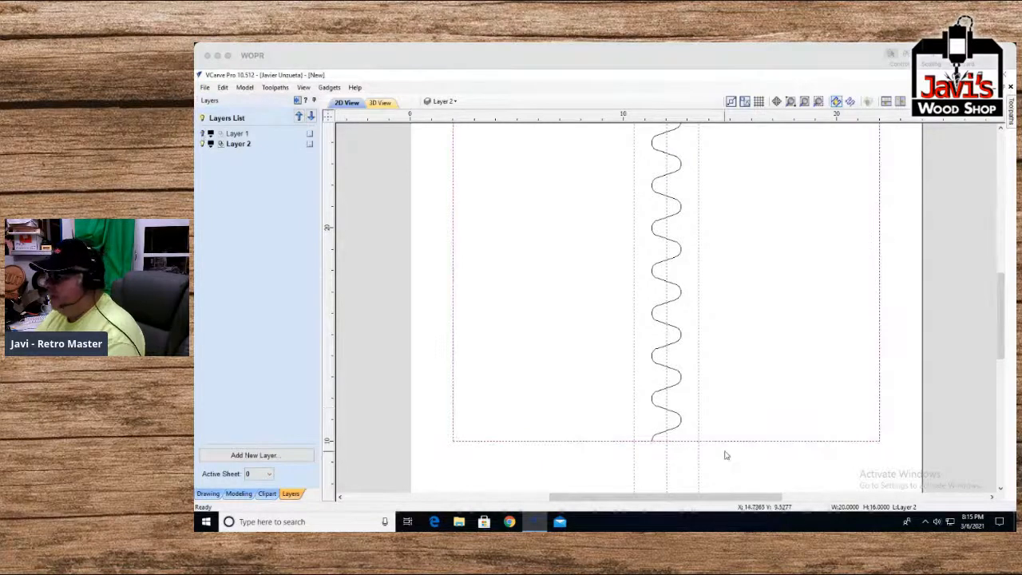
click(754, 363)
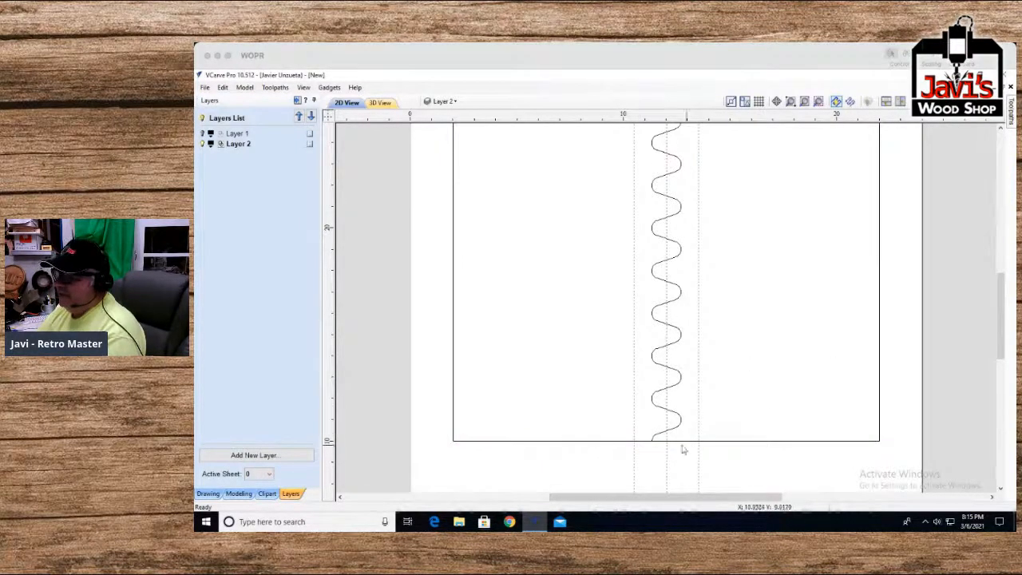
Place guide lines along the board's right, top and bottom edges, and delete the rectangular outline from Layer 2
scroll(796, 451, down, 1)
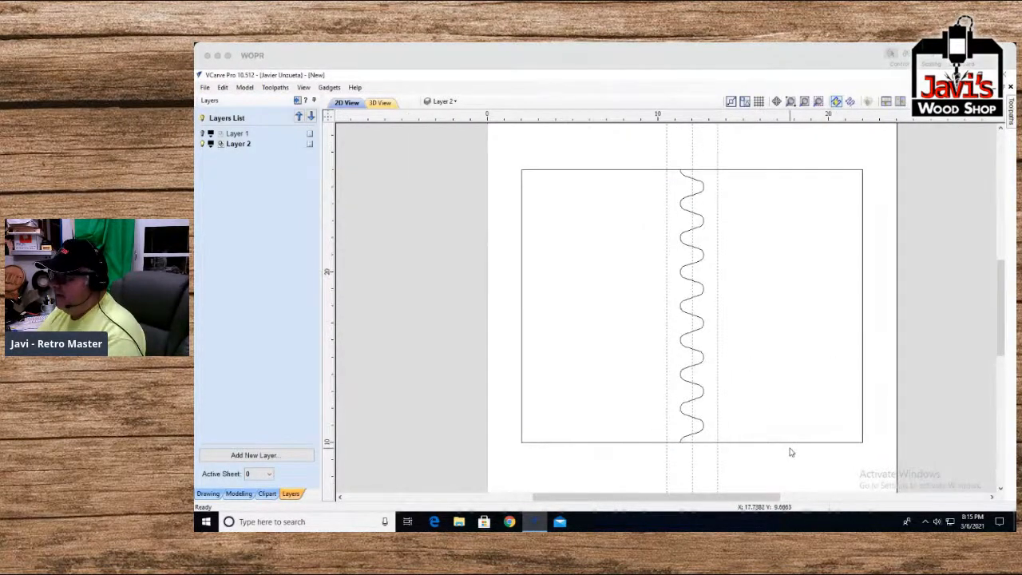
click(697, 426)
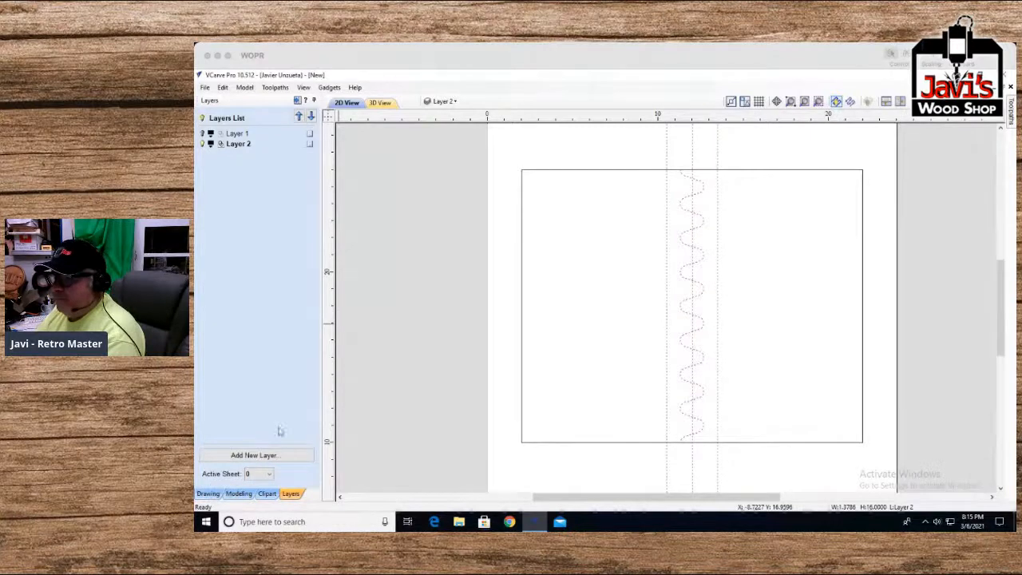
drag(326, 412, 861, 413)
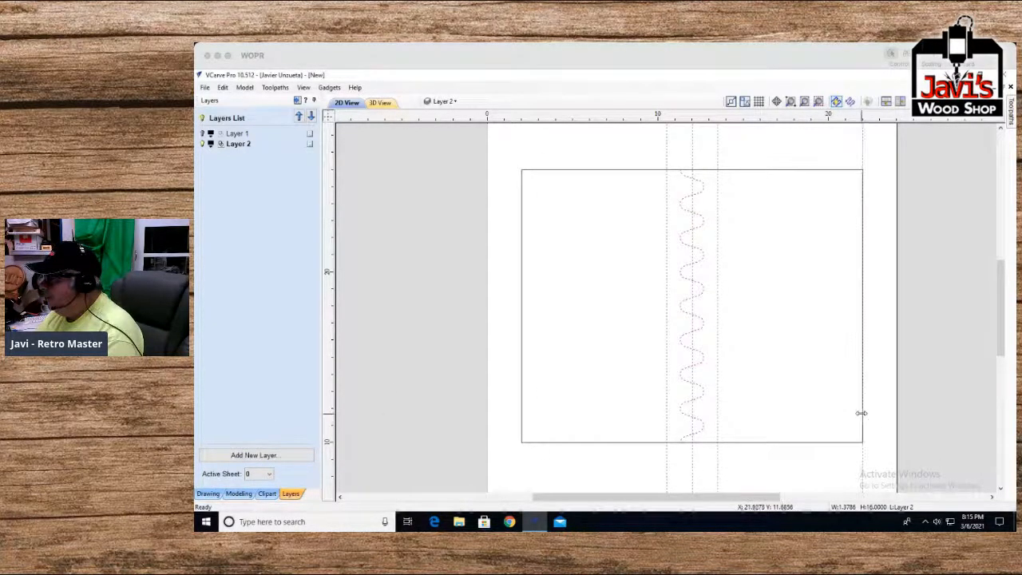
drag(735, 118, 737, 169)
mouse_move(737, 118)
mouse_down()
mouse_move(745, 484)
mouse_move(743, 442)
mouse_up()
click(508, 332)
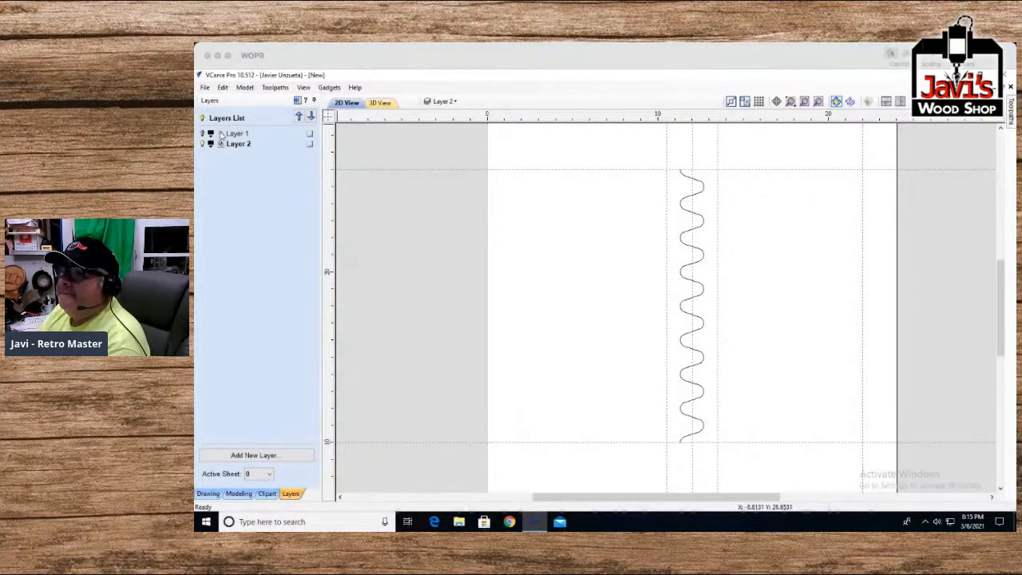
Draw a polyline from the wavy line's upper end through X 22, Y 26 and X 22, Y 10 to its lower end
click(208, 493)
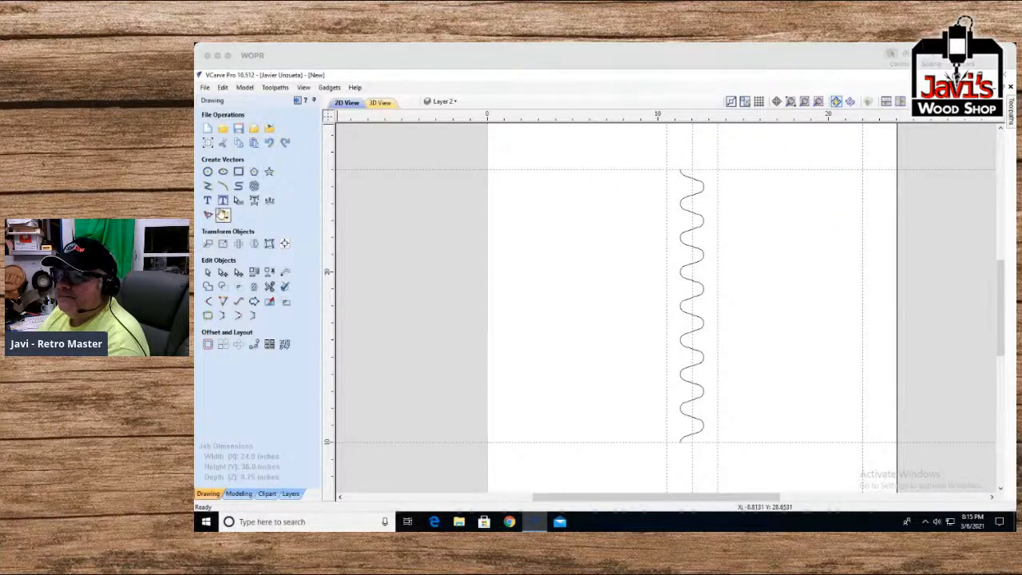
click(208, 187)
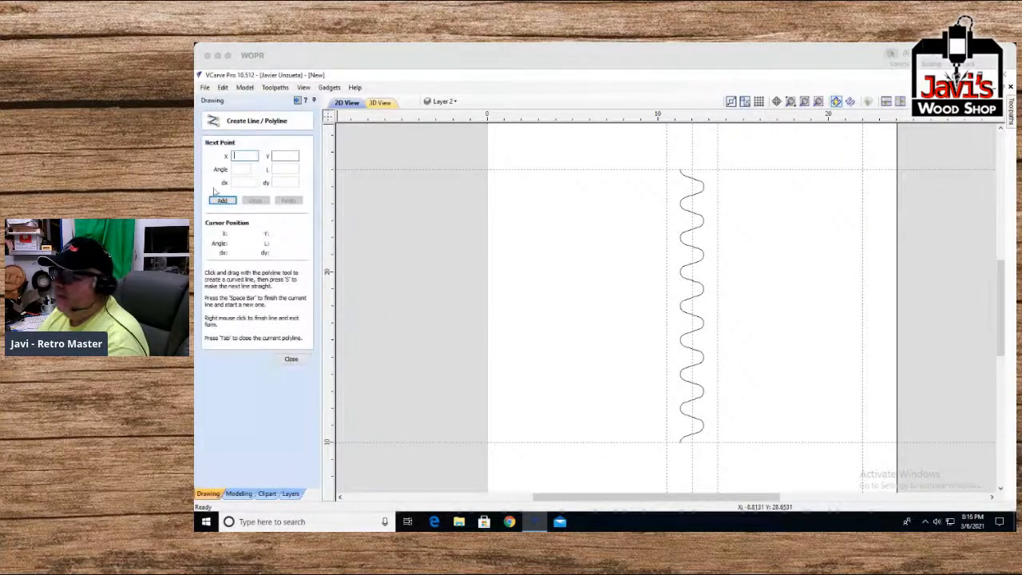
click(680, 170)
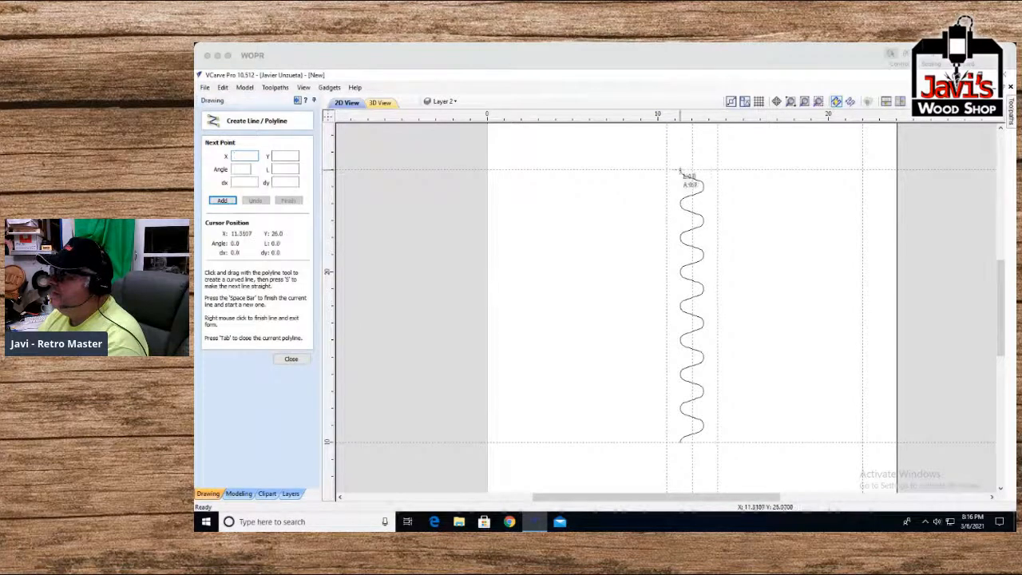
click(861, 169)
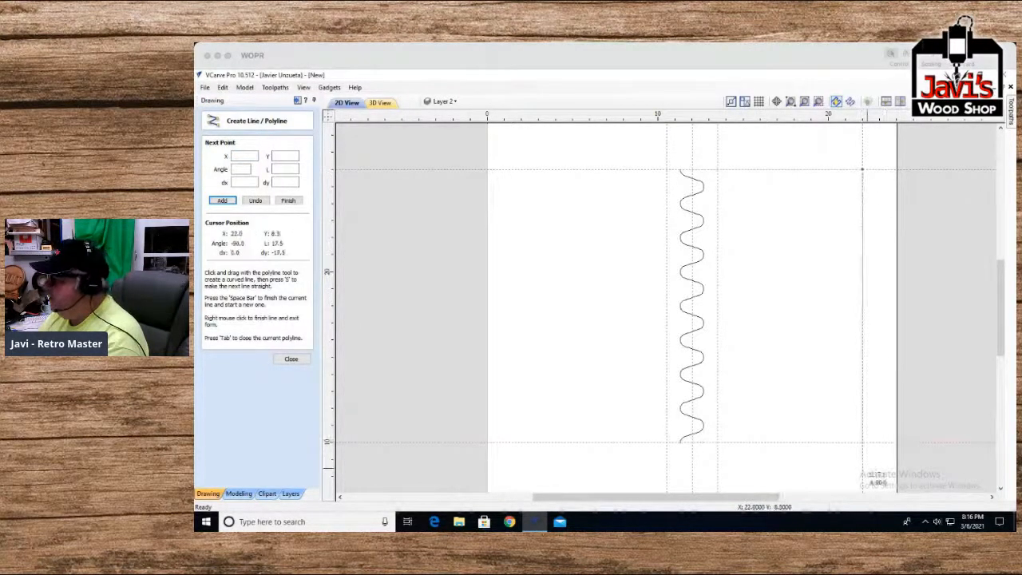
click(861, 442)
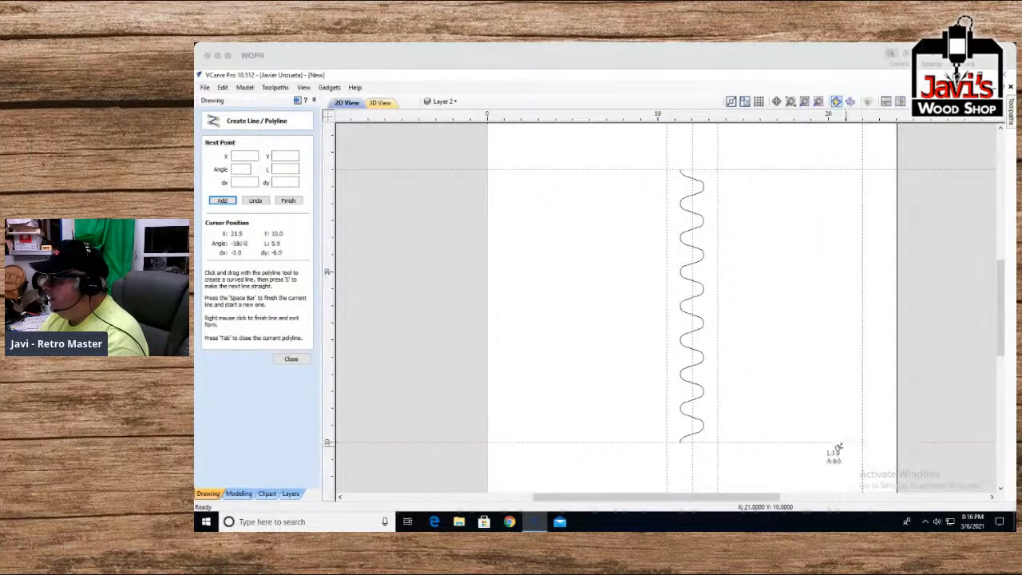
click(678, 443)
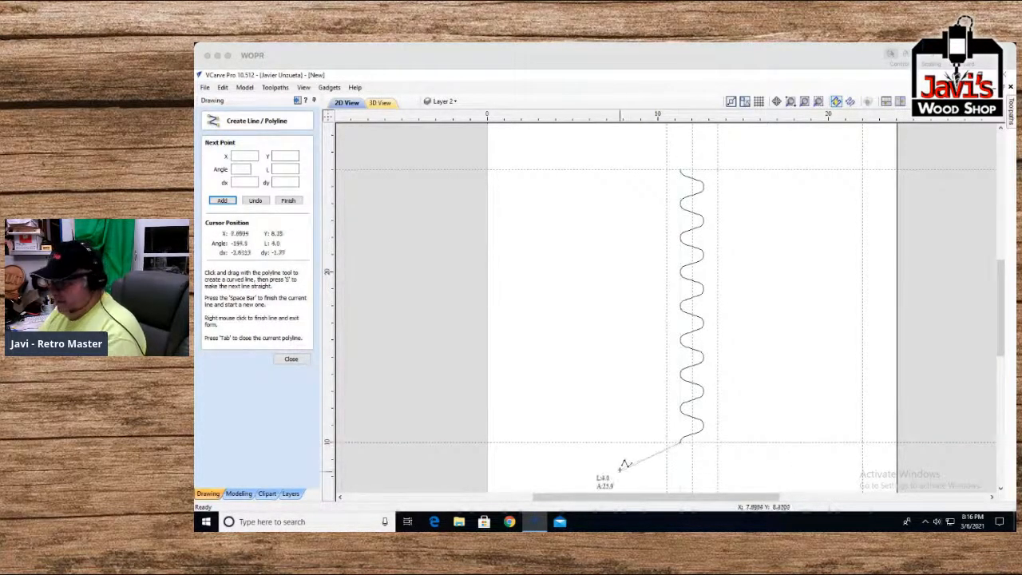
key(space)
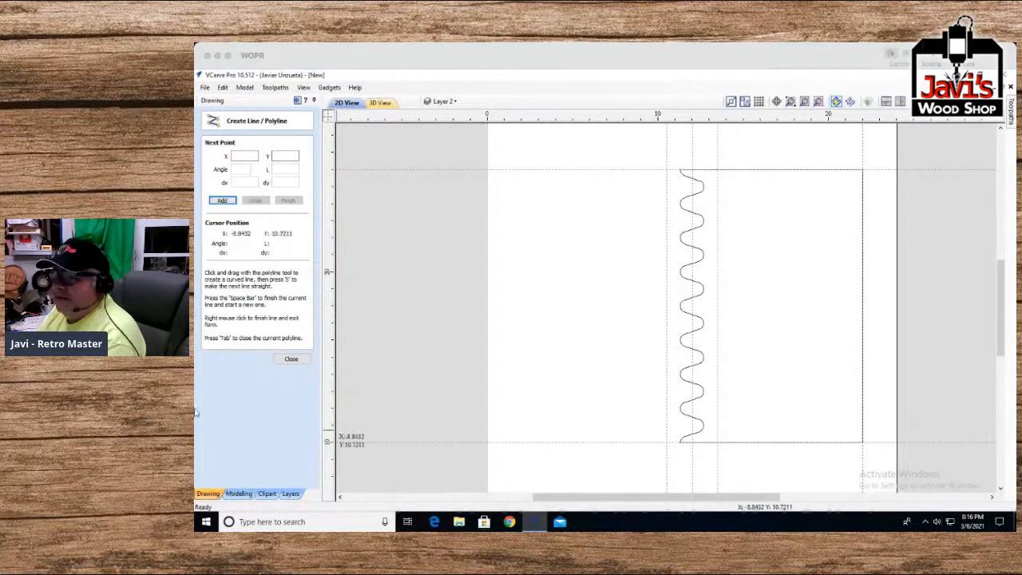
click(274, 360)
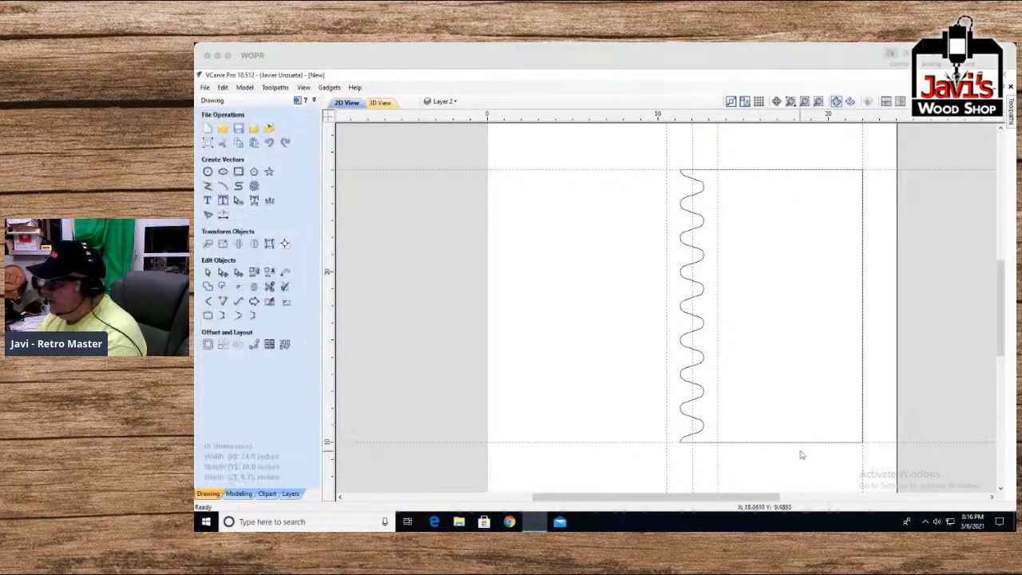
Join the wavy line and the three-sided polyline into one closed vector and check it with Join Vectors
click(699, 265)
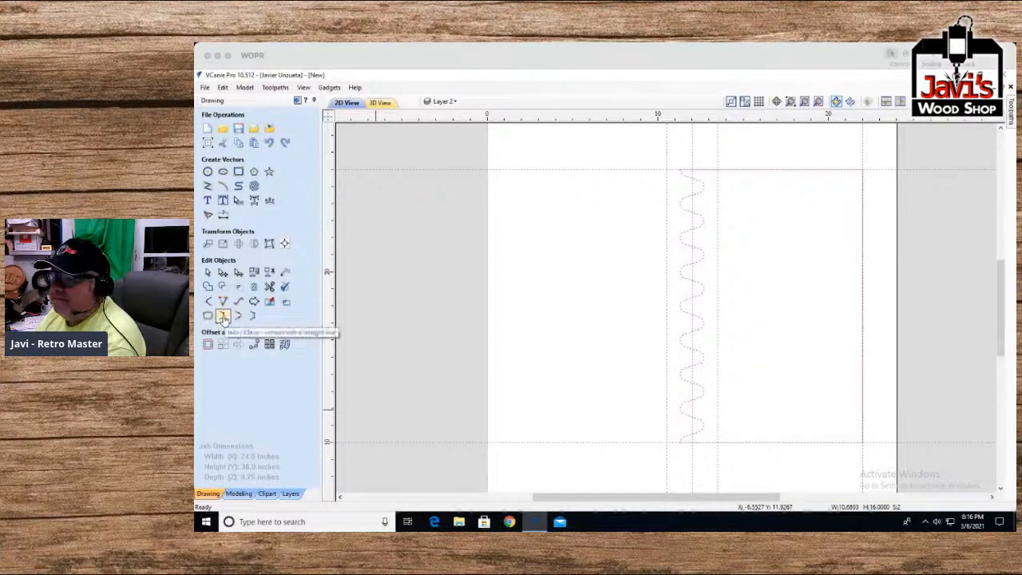
click(749, 323)
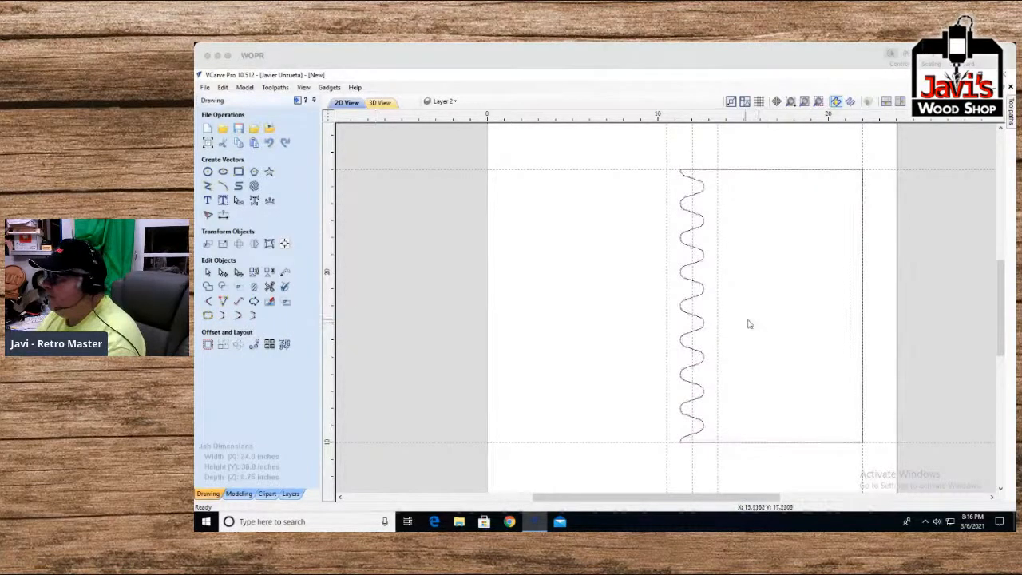
click(701, 298)
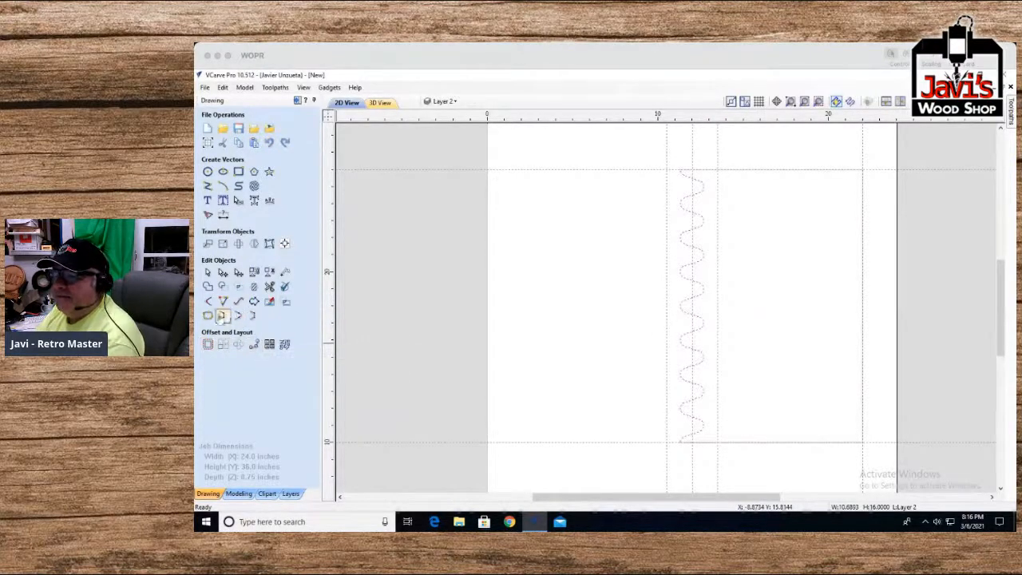
click(208, 316)
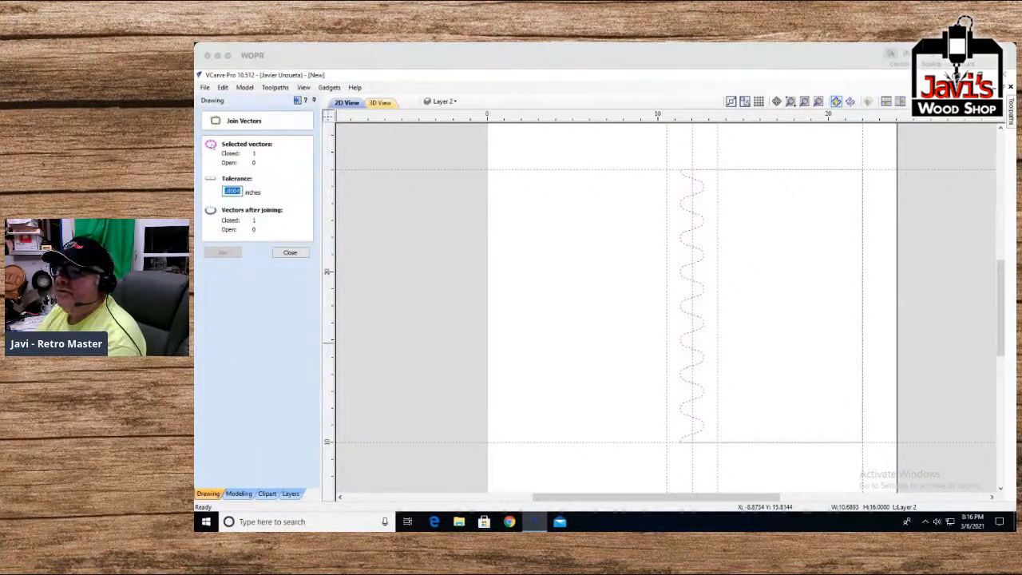
click(290, 252)
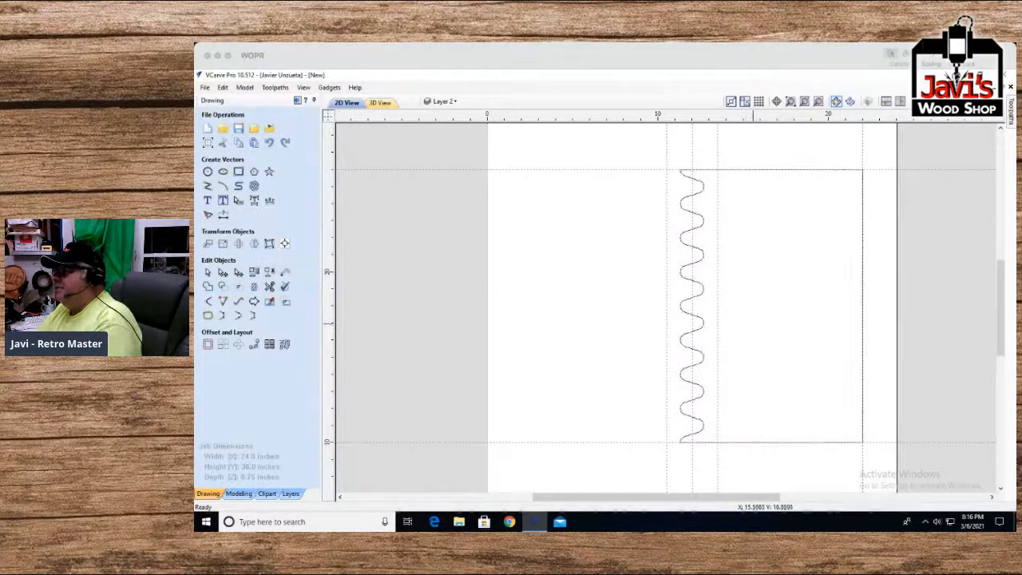
drag(767, 279, 663, 228)
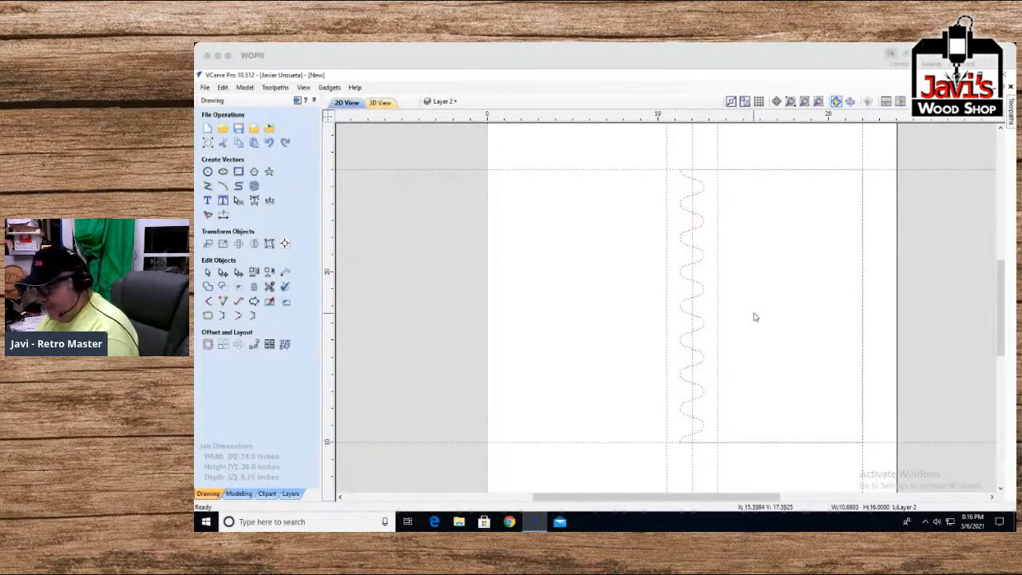
key(ctrl+a)
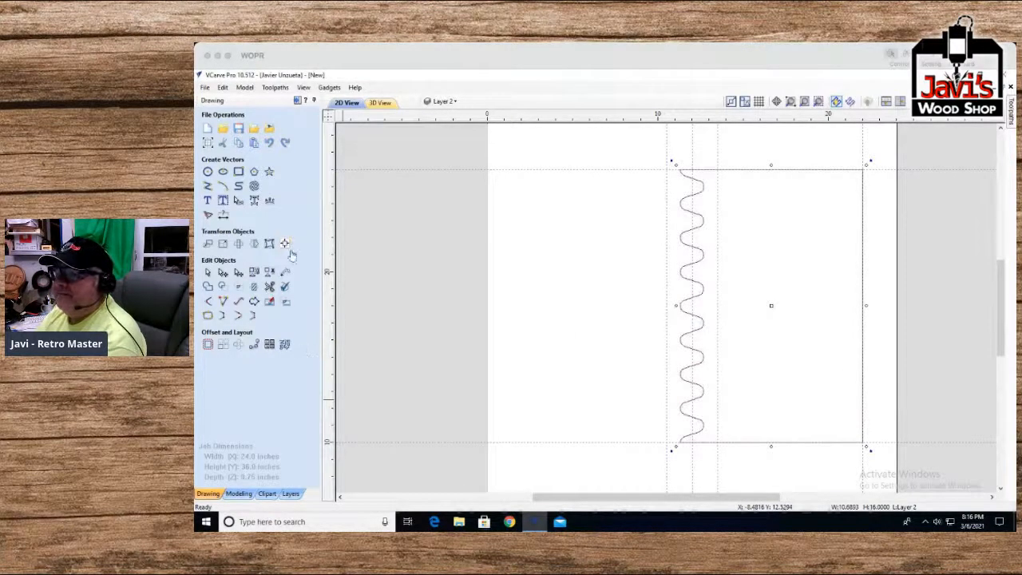
click(284, 243)
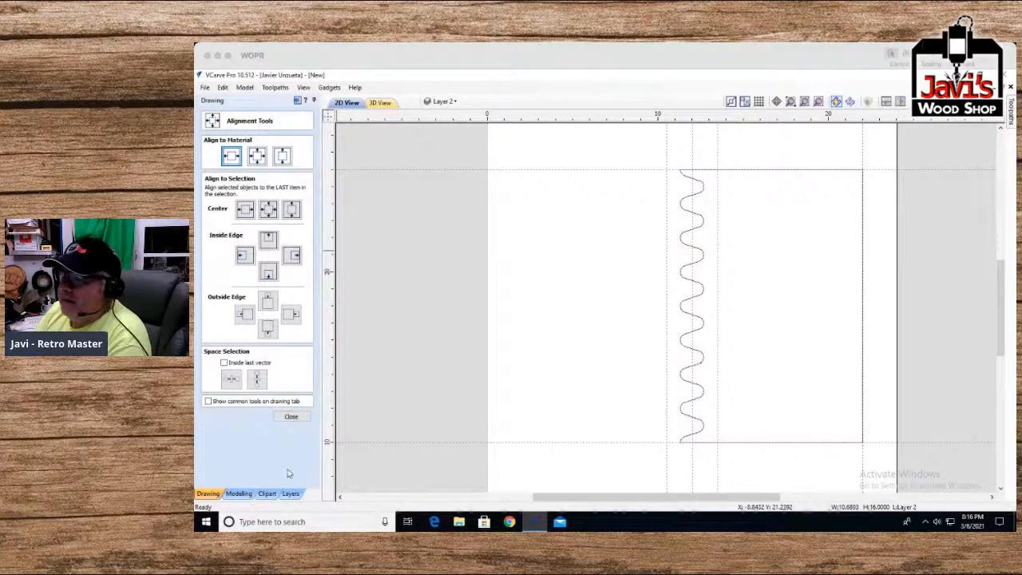
click(292, 417)
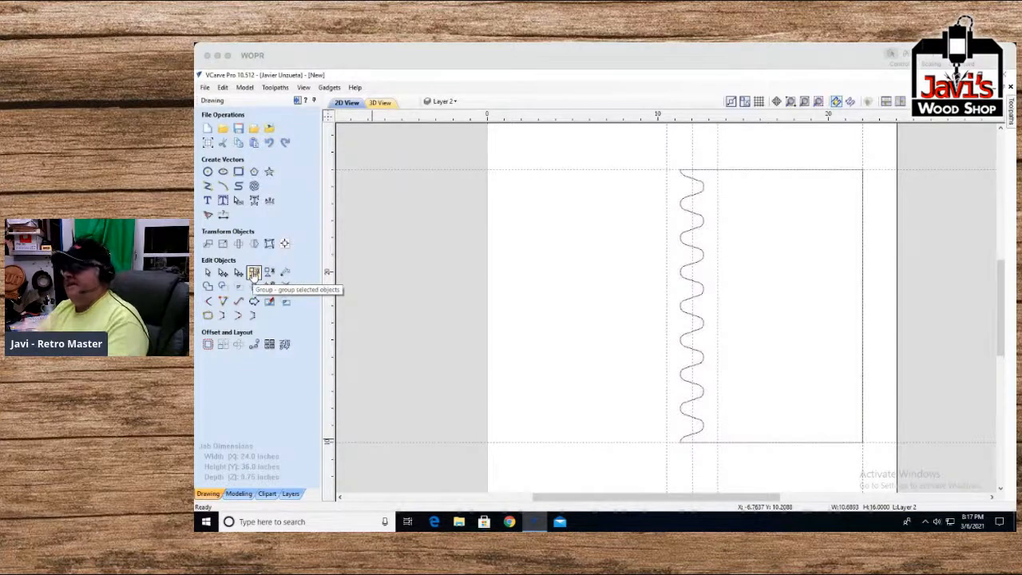
click(253, 272)
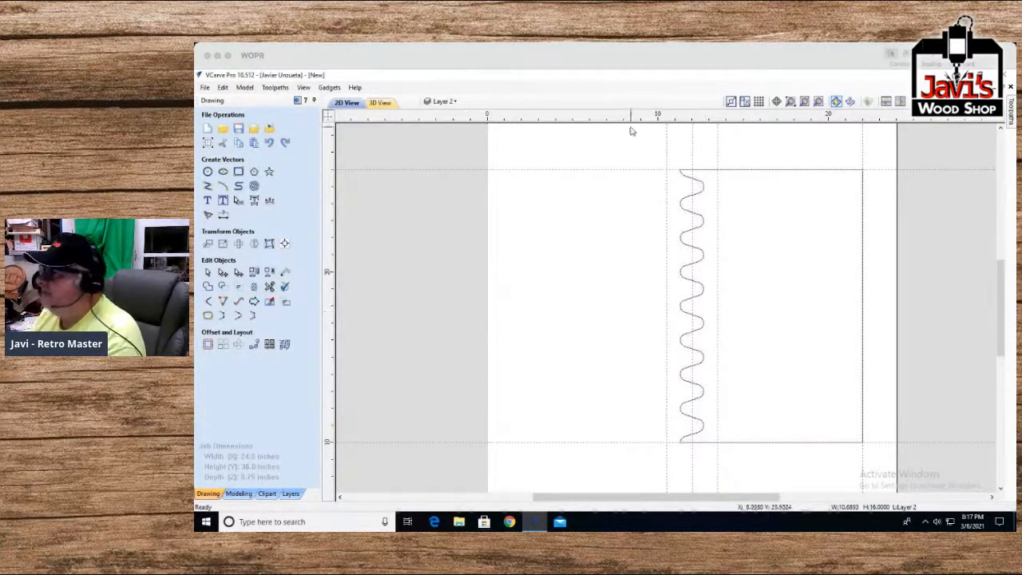
drag(667, 117, 691, 304)
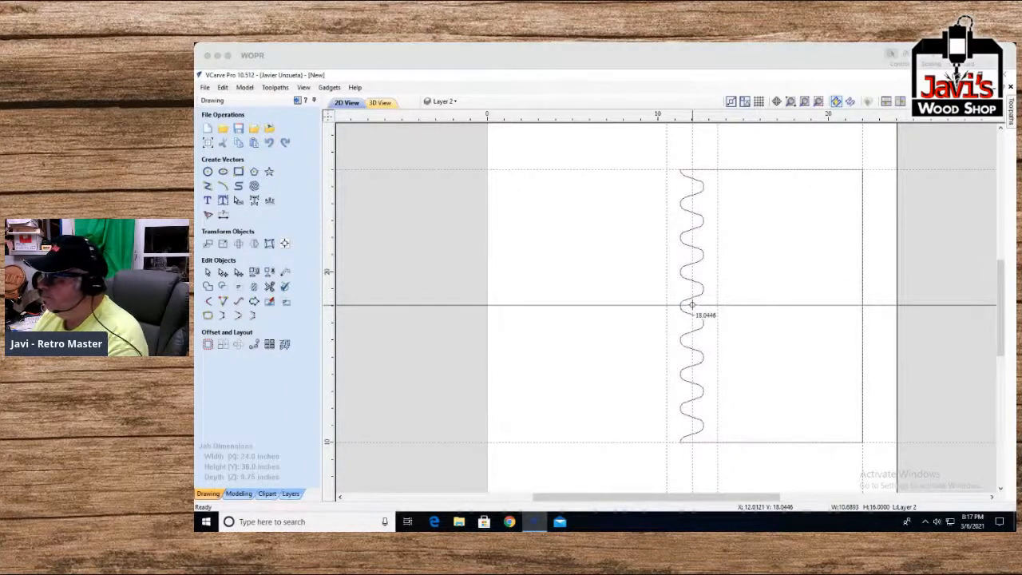
drag(691, 305, 196, 107)
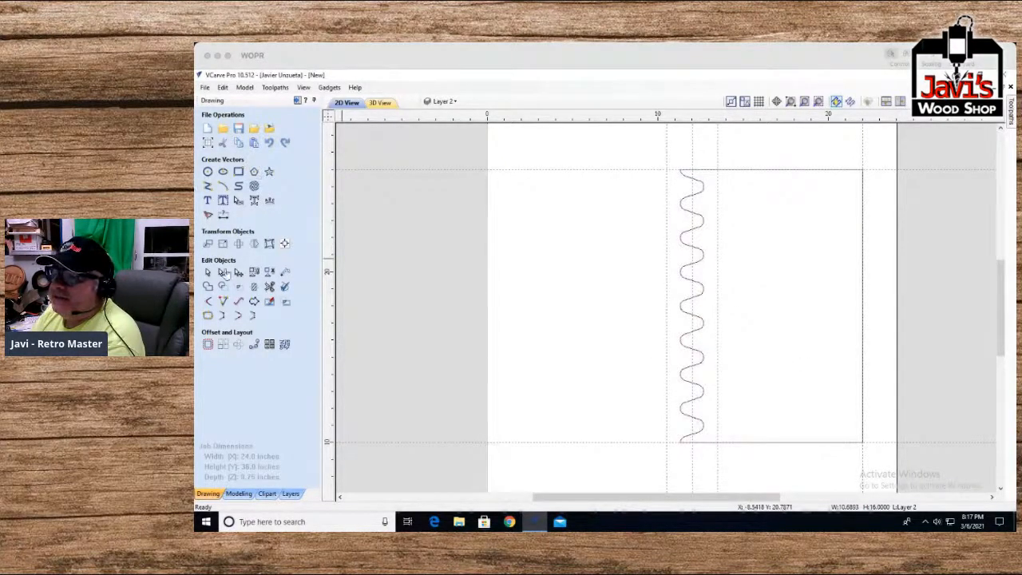
Rotate a copy of the closed wavy piece to an absolute angle of 180 degrees about pivot X 12, Y 18
click(239, 245)
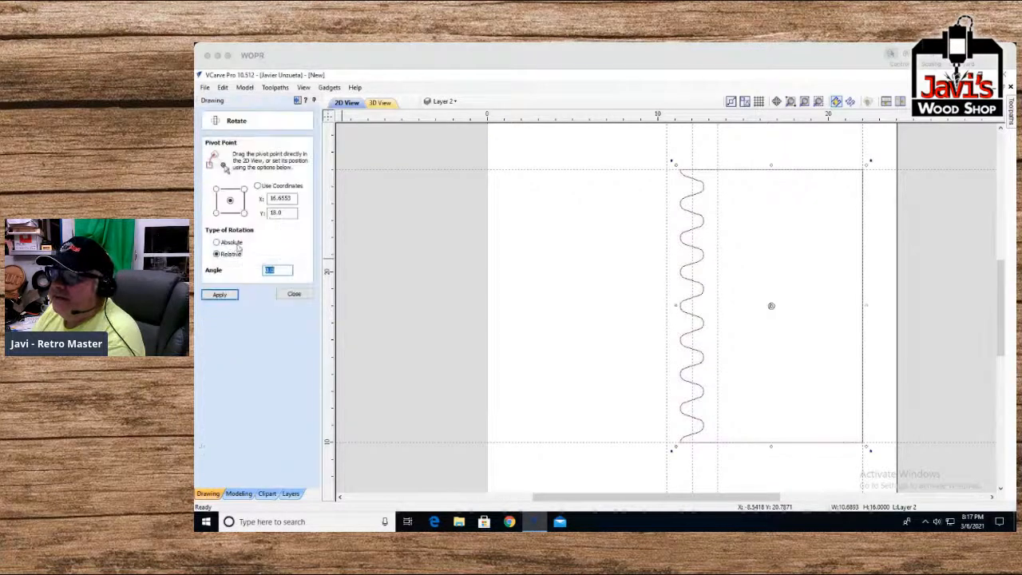
double_click(291, 197)
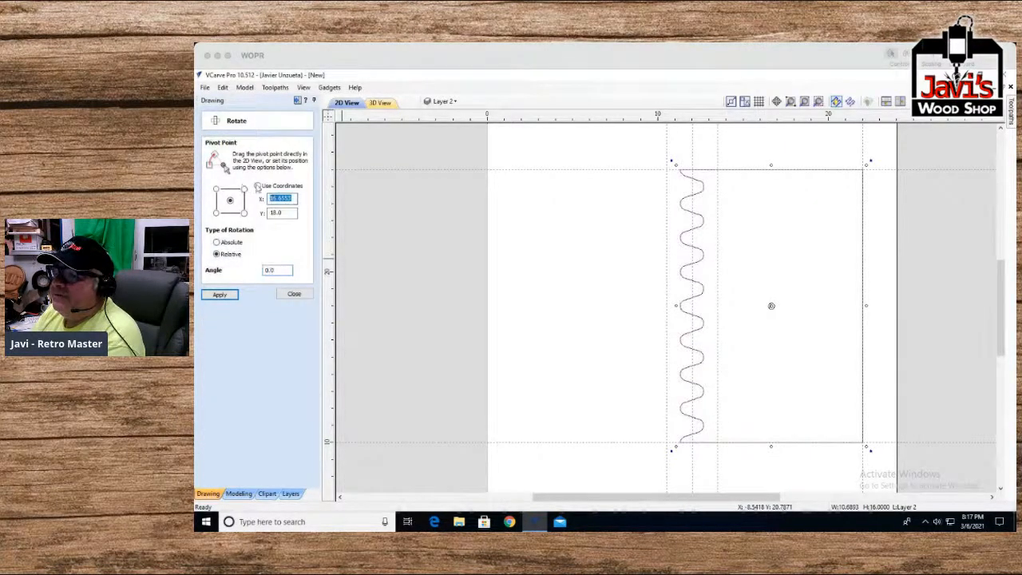
click(230, 242)
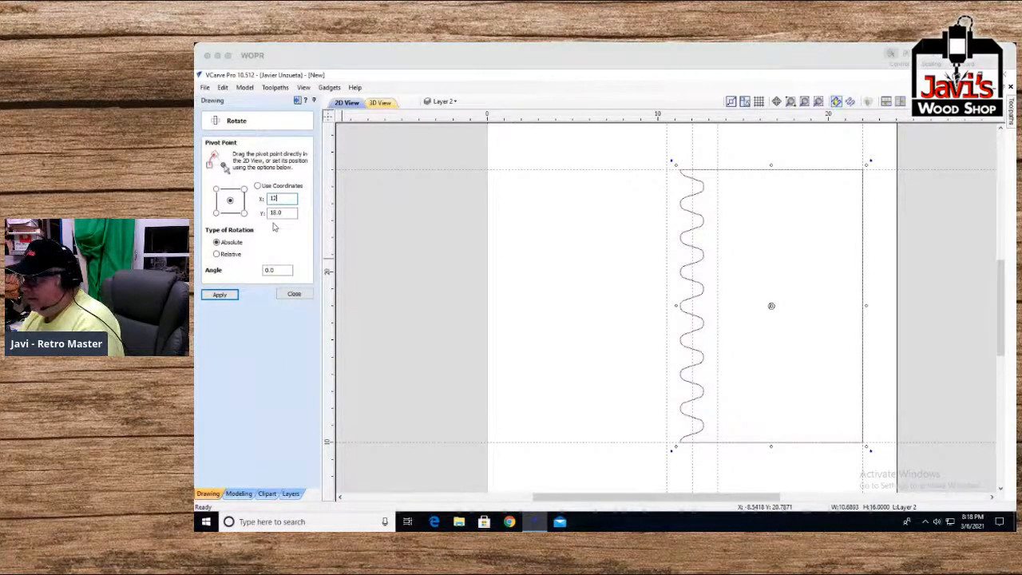
key(Return)
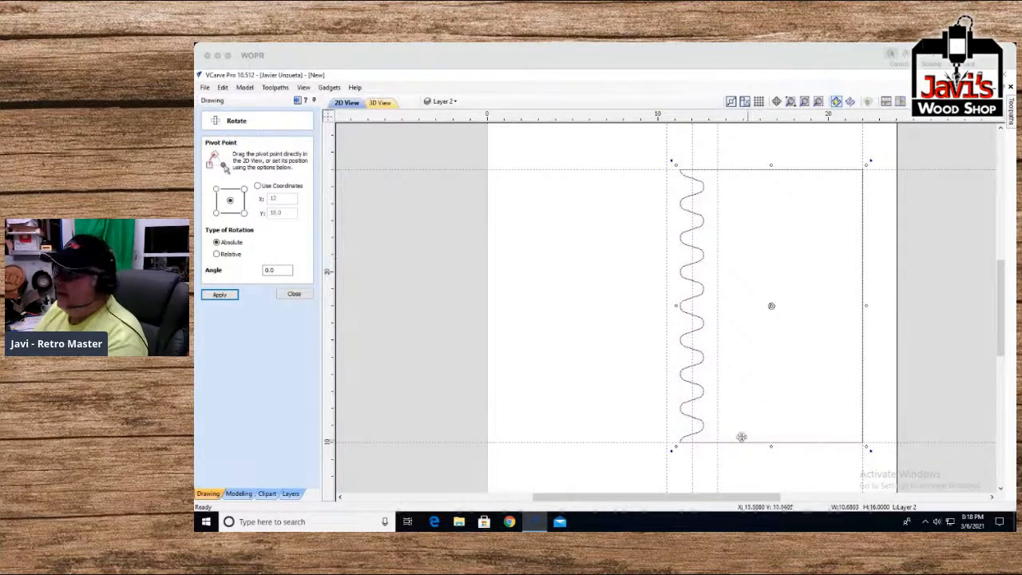
scroll(675, 307, down, 4)
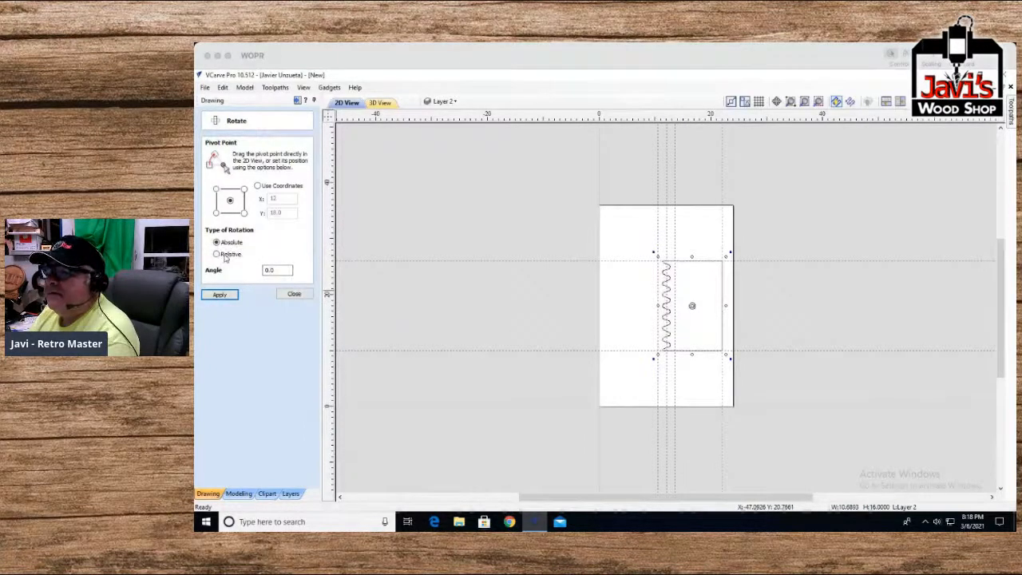
click(257, 186)
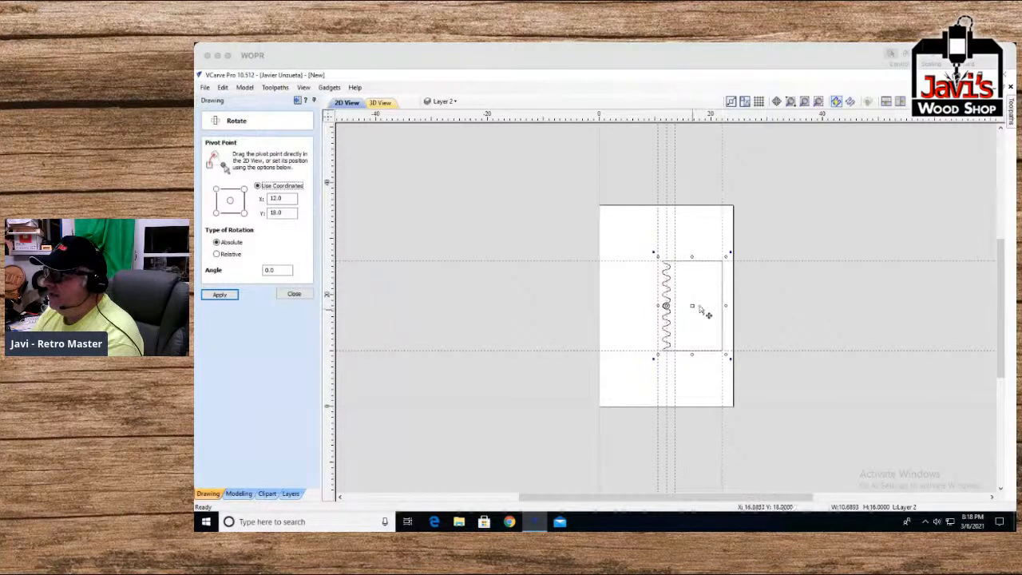
scroll(665, 305, up, 3)
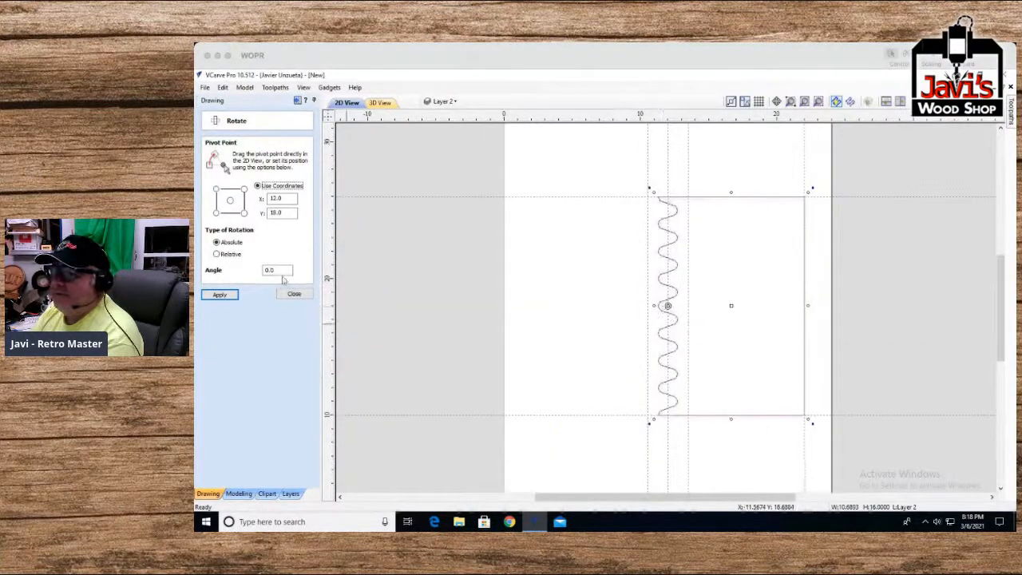
drag(279, 271, 238, 272)
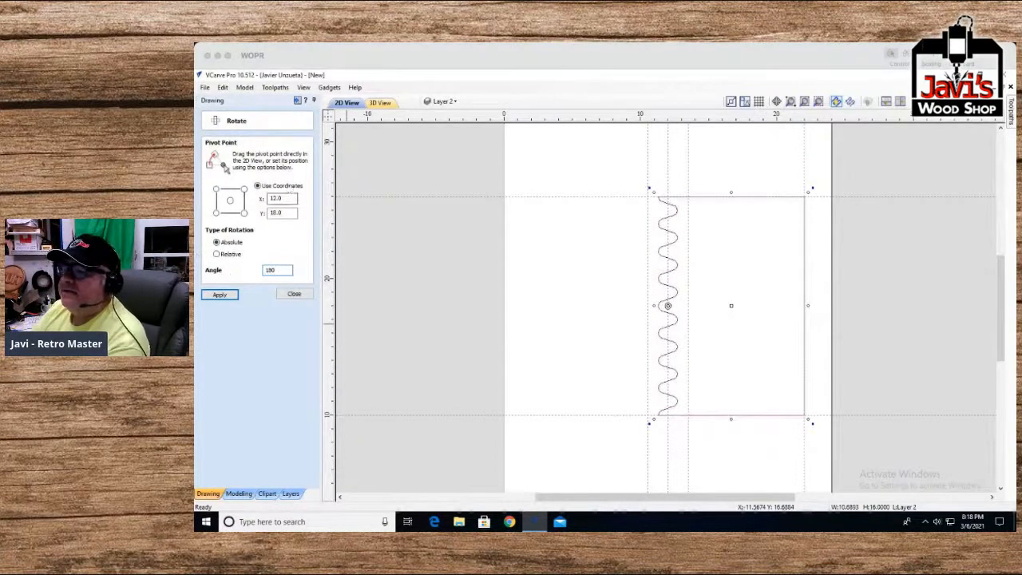
click(226, 294)
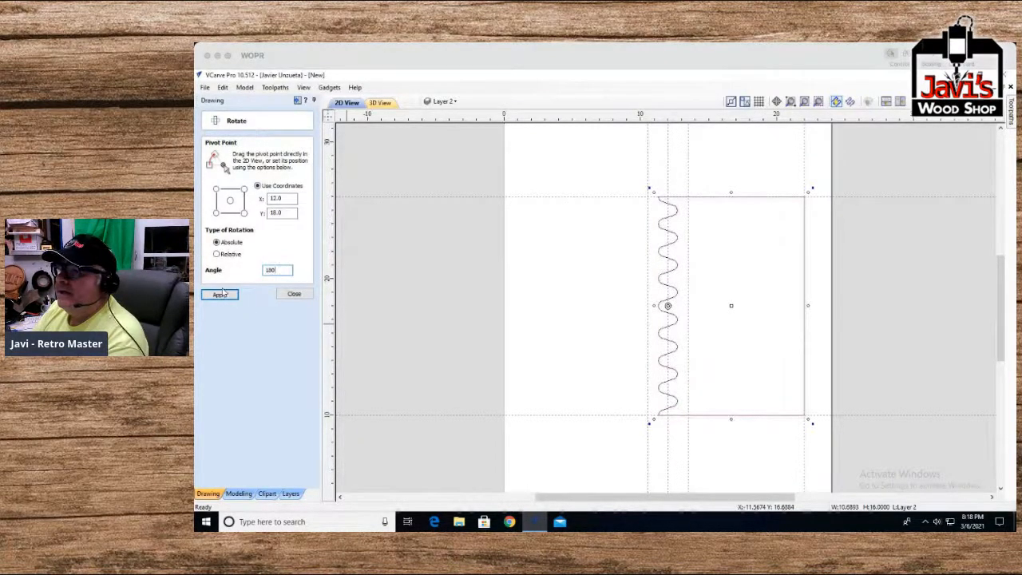
click(223, 294)
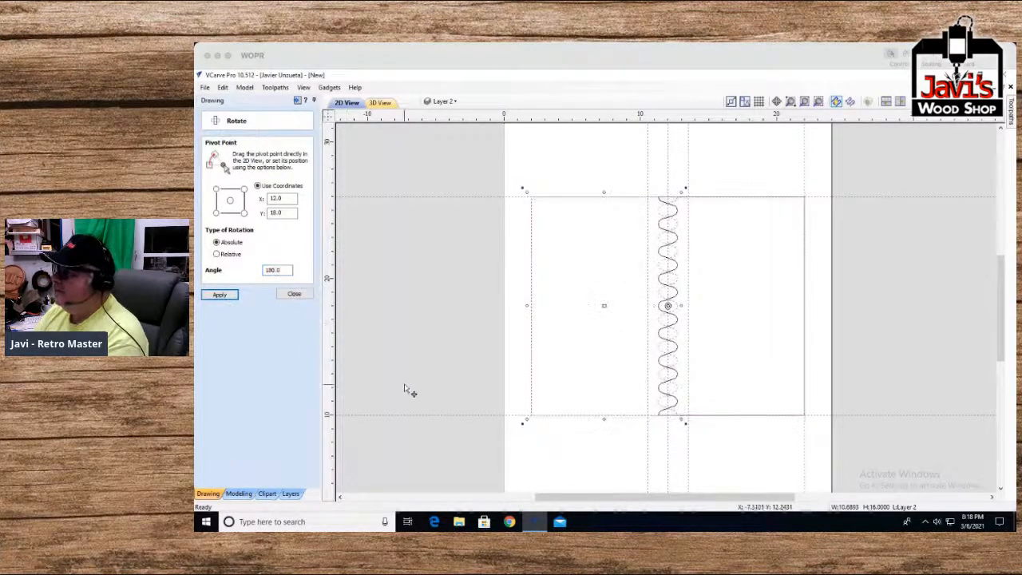
Remove the rotated copy, keeping the original closed wavy piece
click(664, 461)
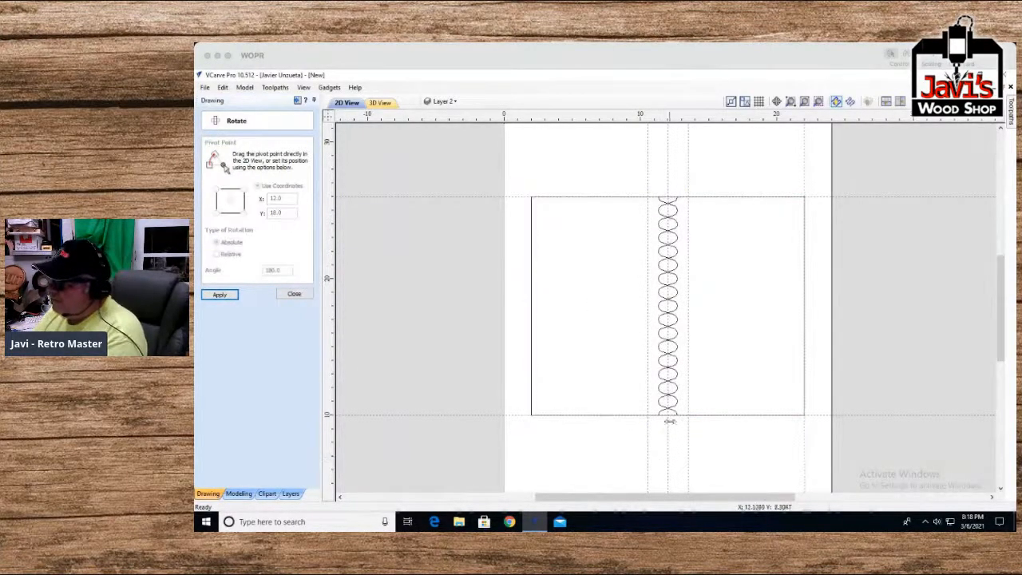
click(661, 401)
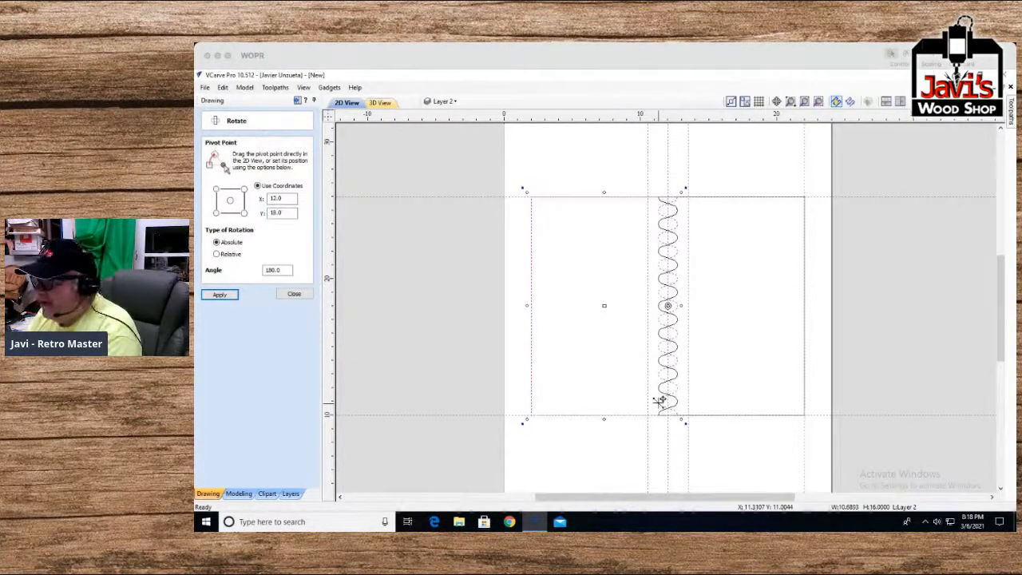
click(607, 405)
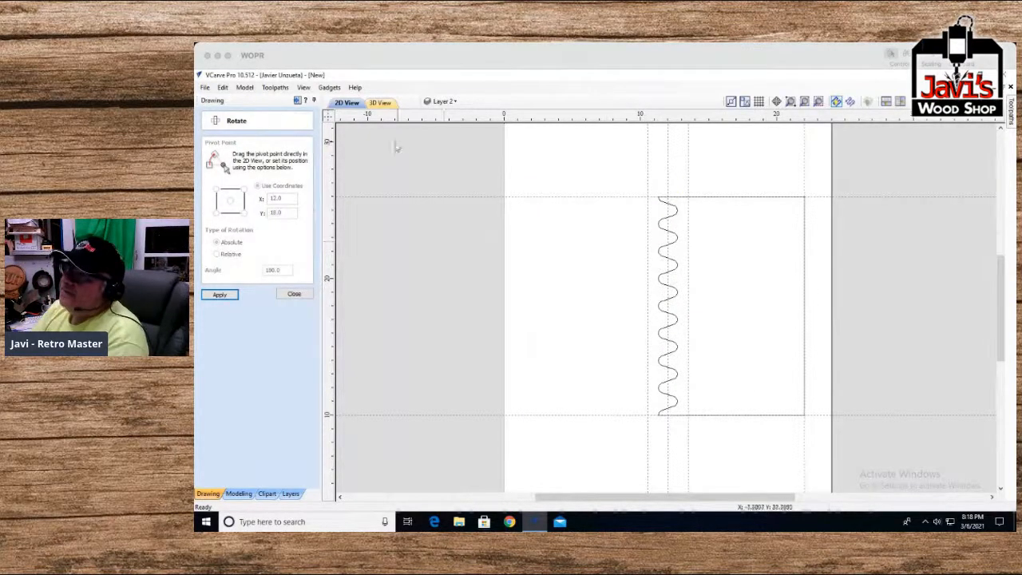
click(347, 104)
click(383, 108)
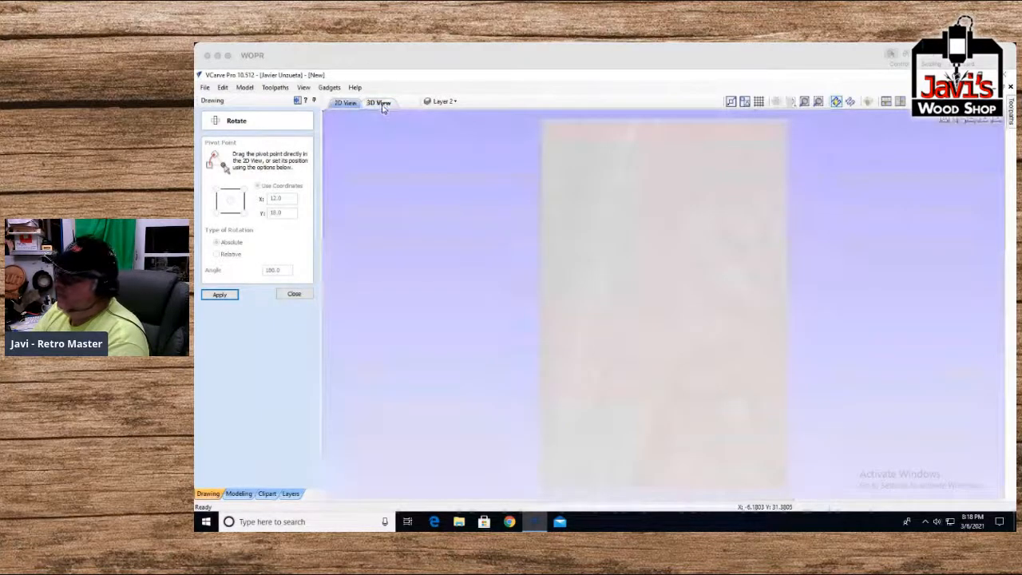
click(349, 105)
scroll(460, 350, down, 2)
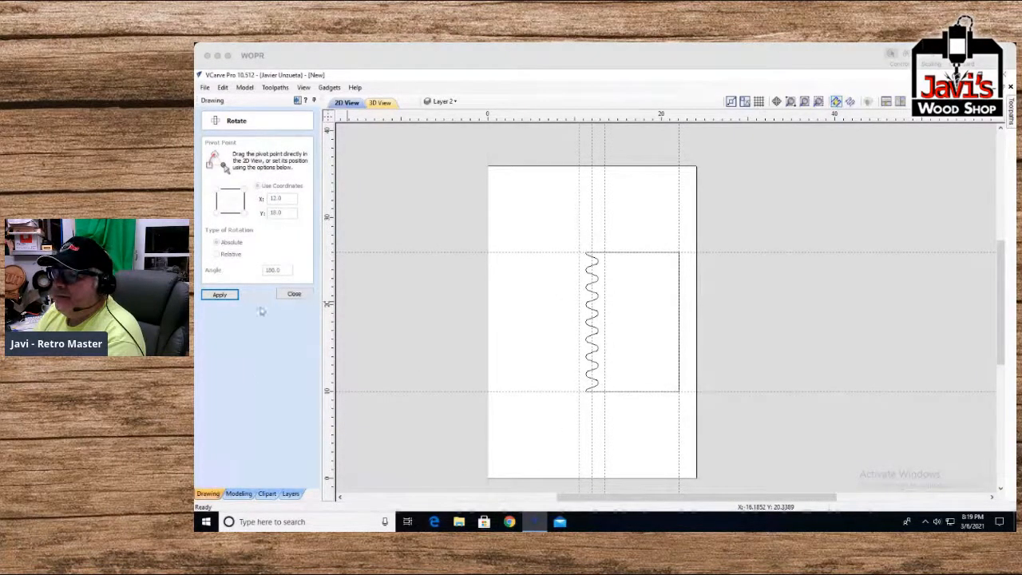
Copy the board rectangle from Layer 1 to Layer 2, and leave only Layer 2 visible
click(288, 493)
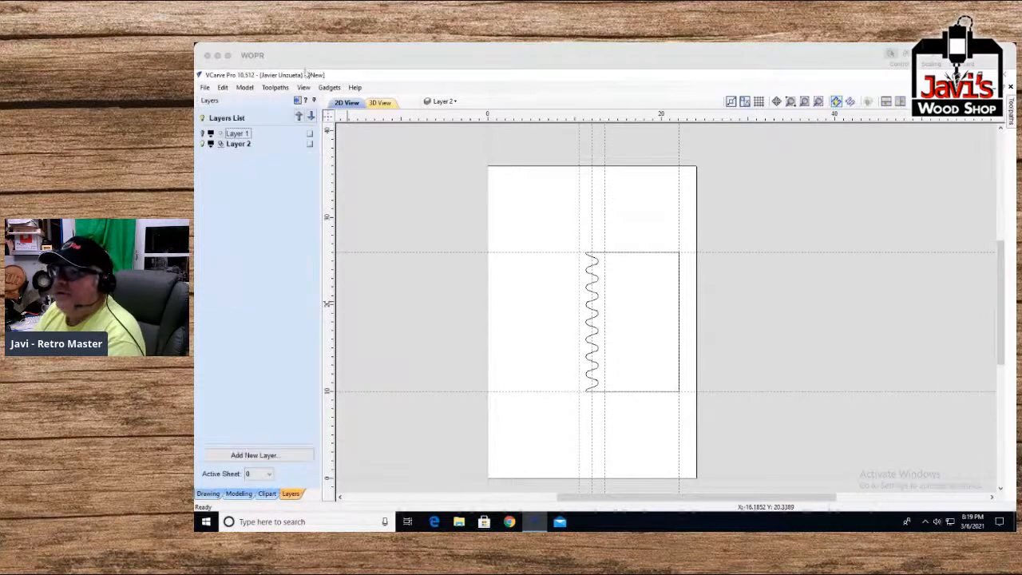
click(205, 144)
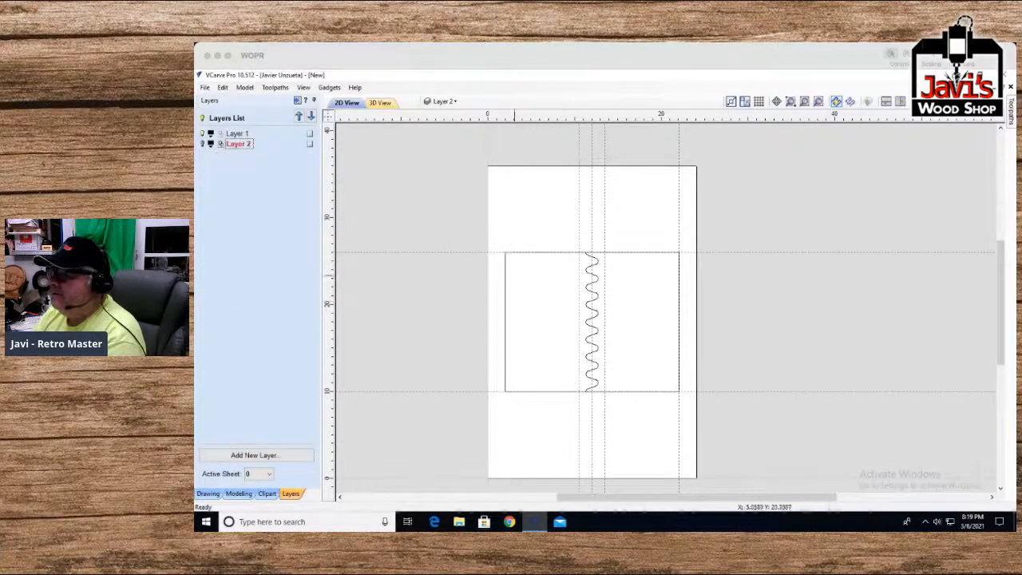
click(536, 253)
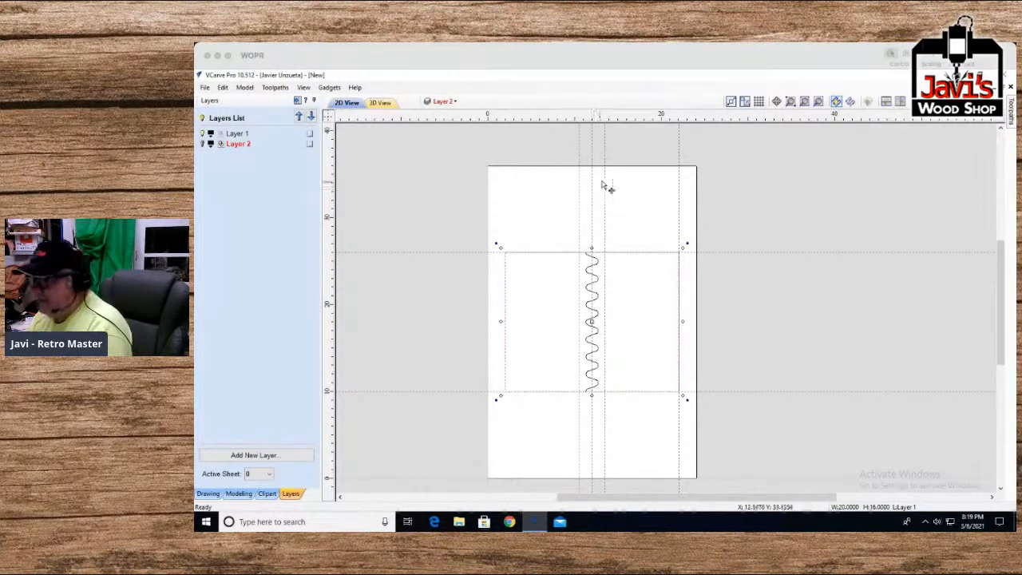
right_click(504, 285)
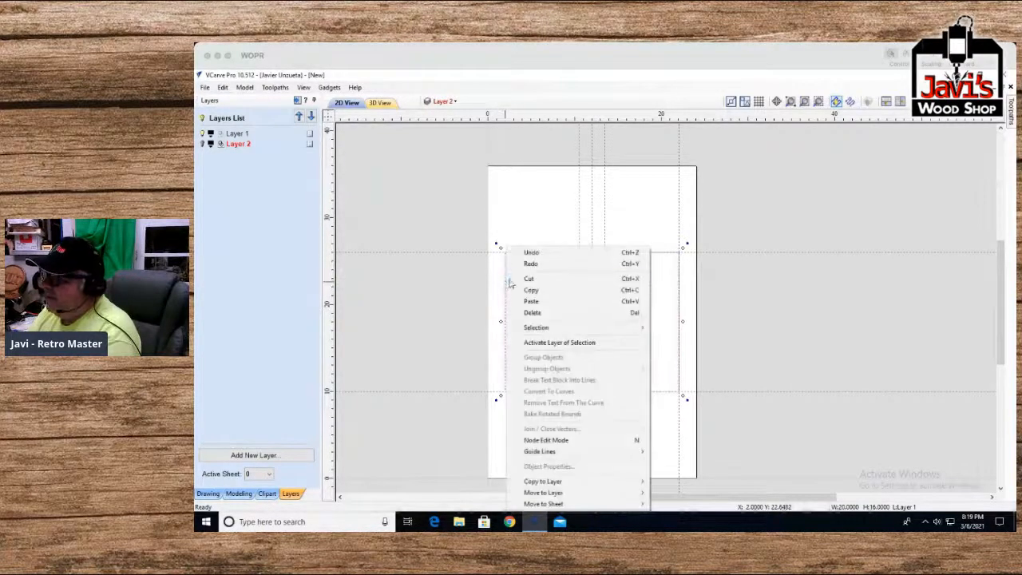
mouse_move(546, 483)
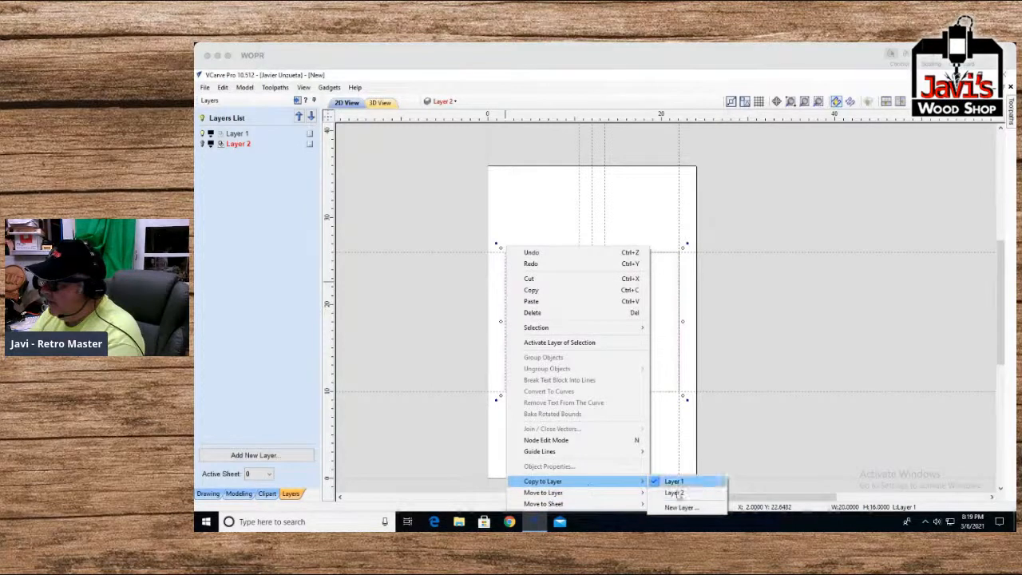
click(675, 488)
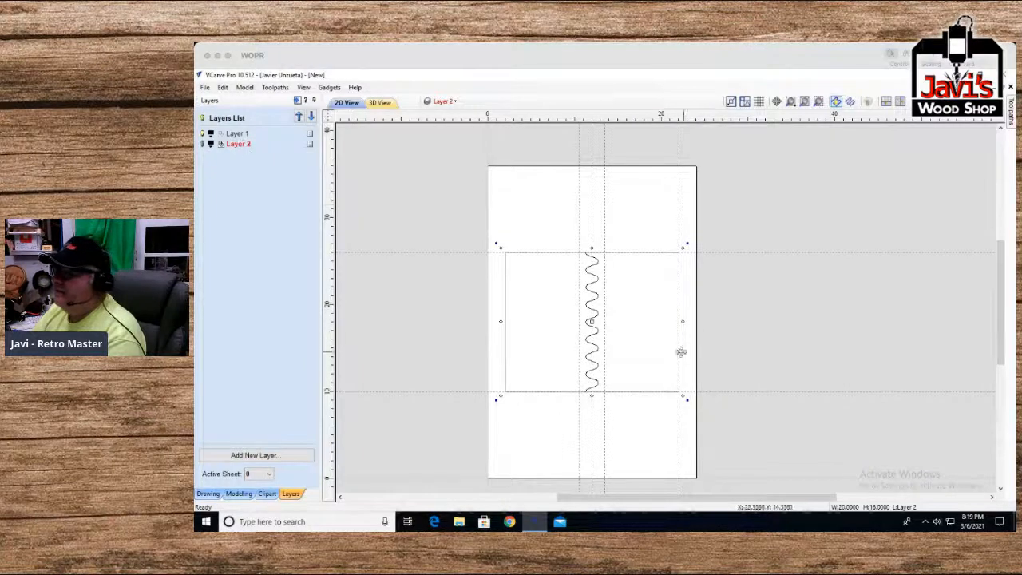
click(203, 143)
click(203, 144)
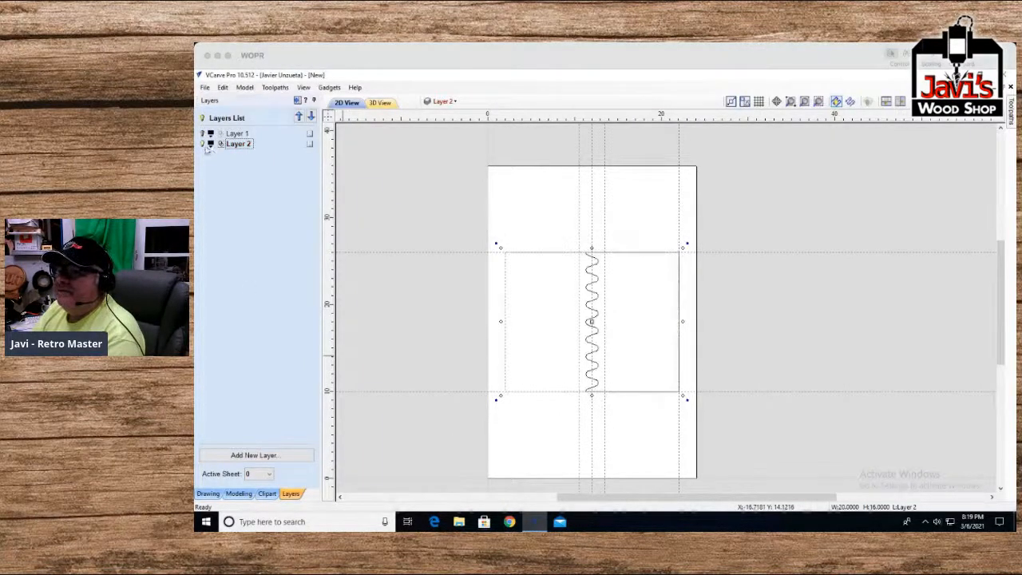
Check the closed wavy piece and the copied board rectangle on Layer 2 by selecting each in turn
click(598, 298)
click(617, 295)
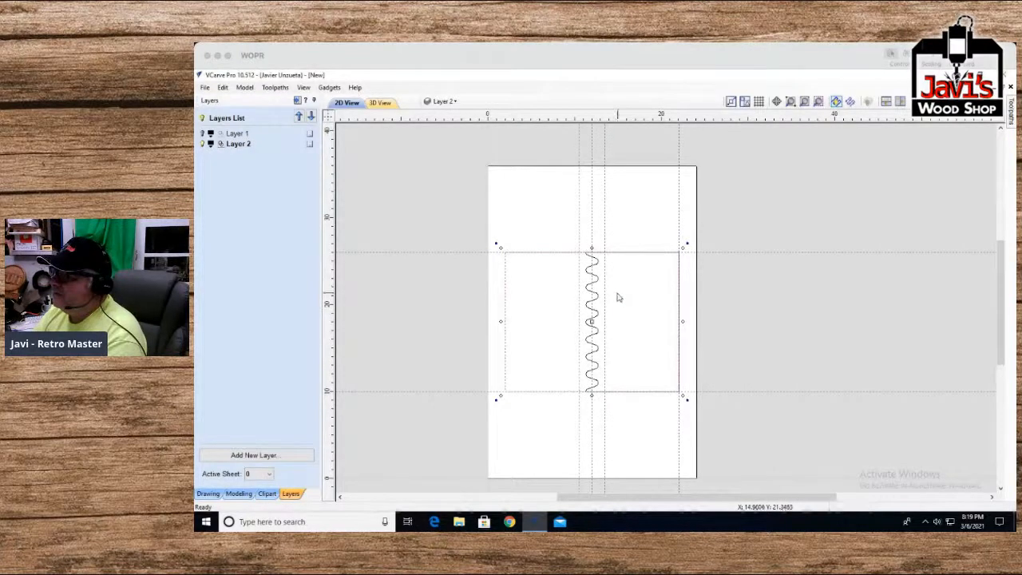
click(598, 298)
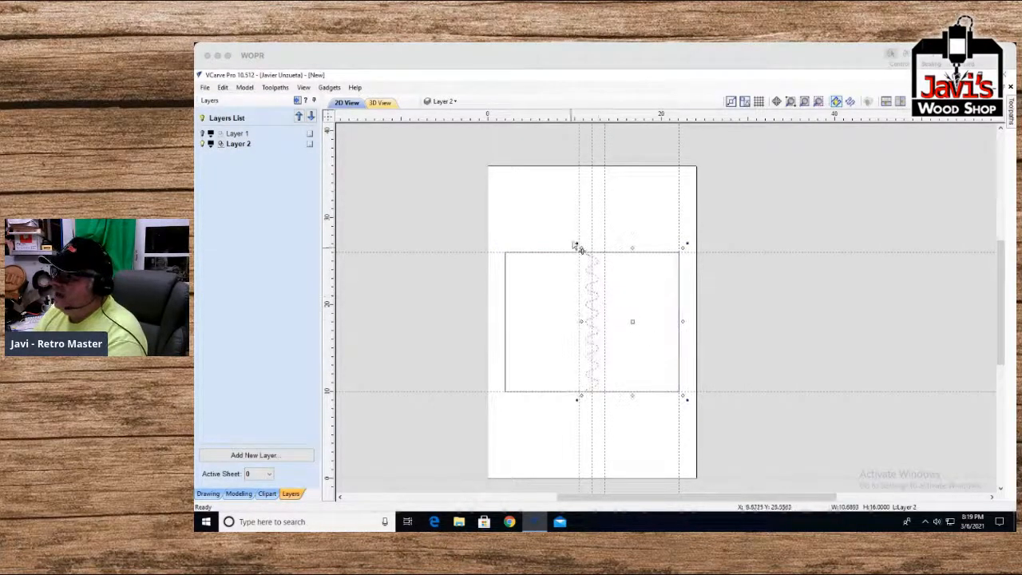
click(505, 276)
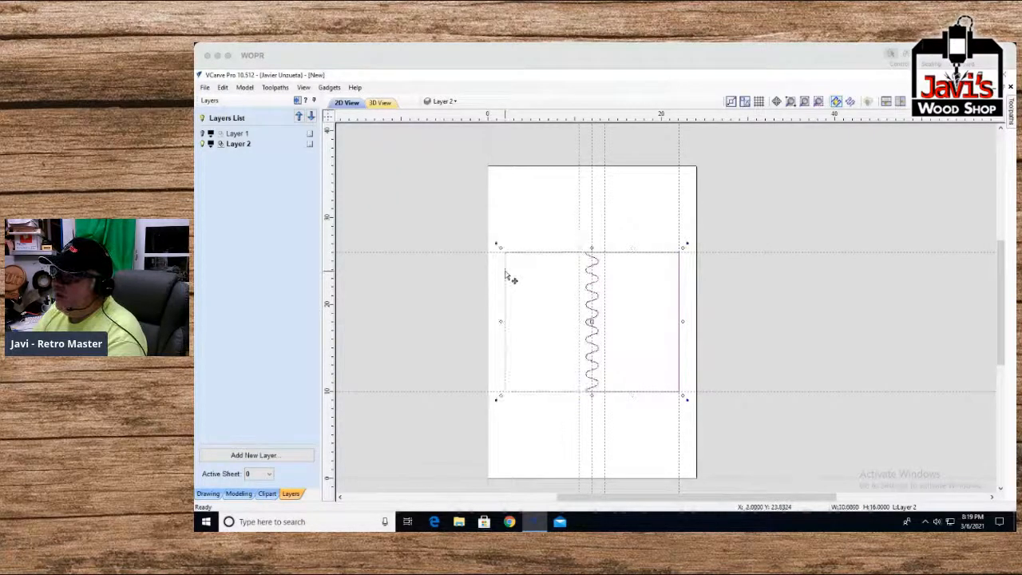
click(631, 308)
drag(600, 304, 592, 303)
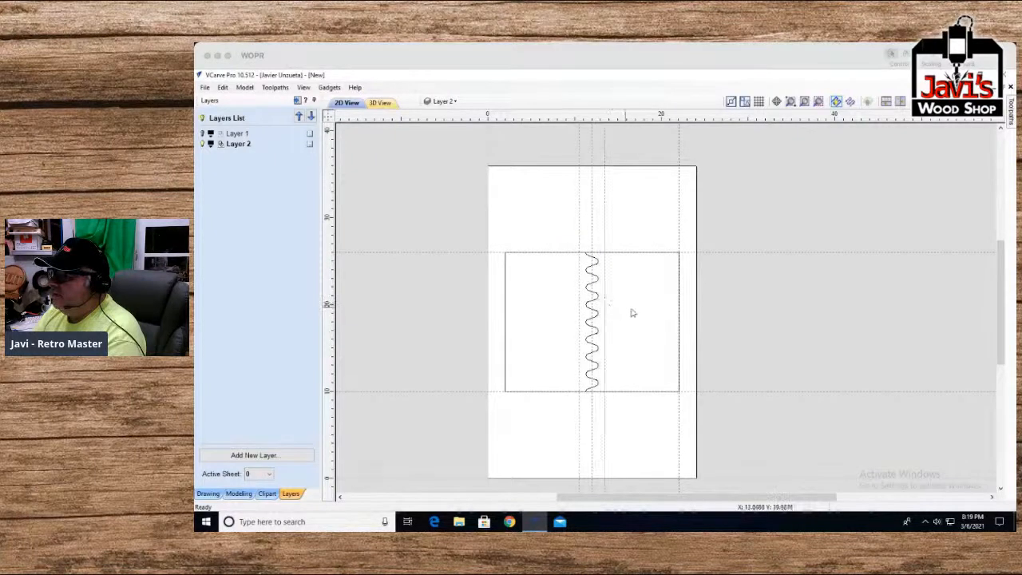
Select the closed wavy piece together with the board rectangle, and close the Rotate tool
click(591, 281)
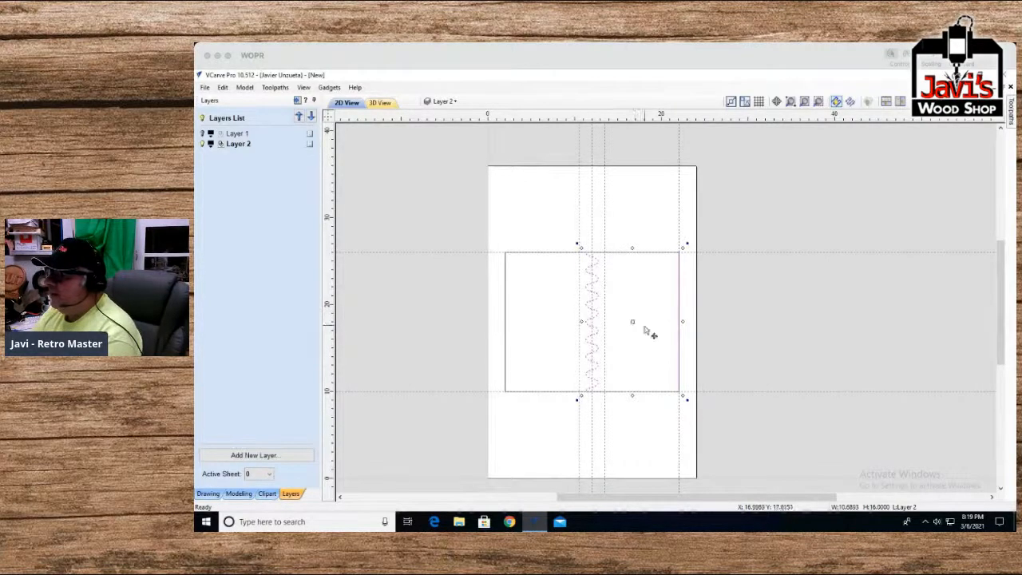
key(g)
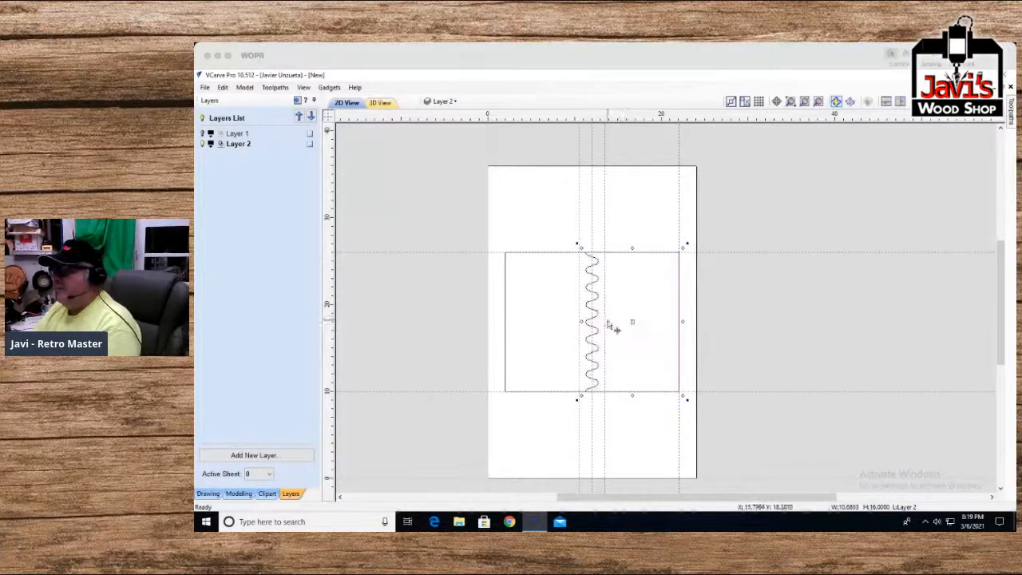
shift+click(506, 310)
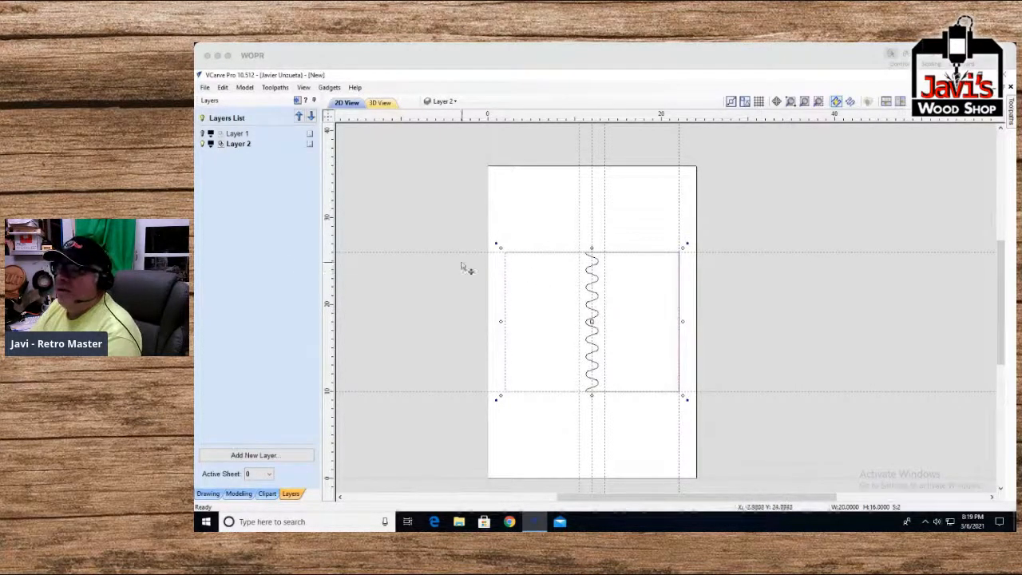
click(209, 494)
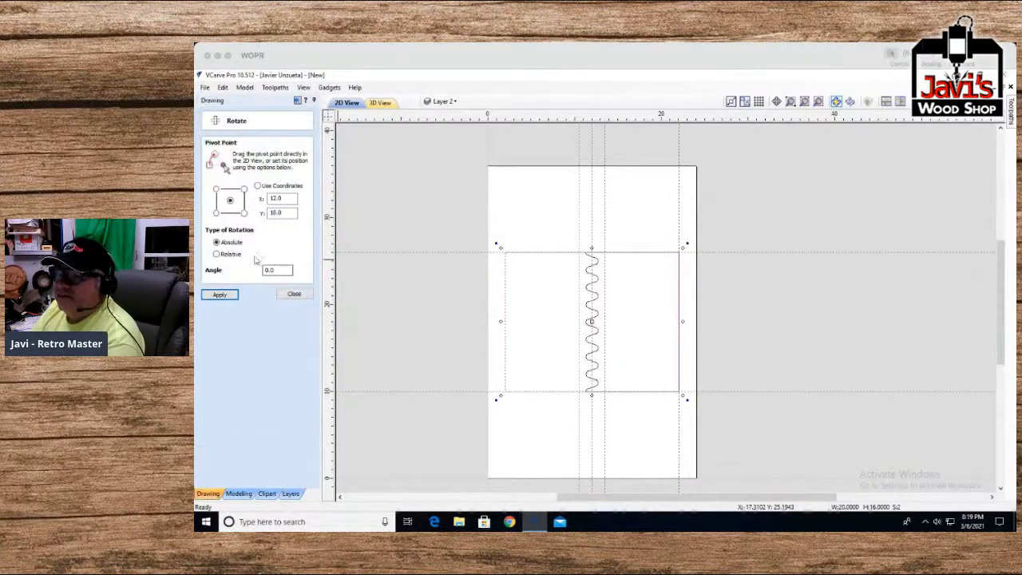
click(294, 293)
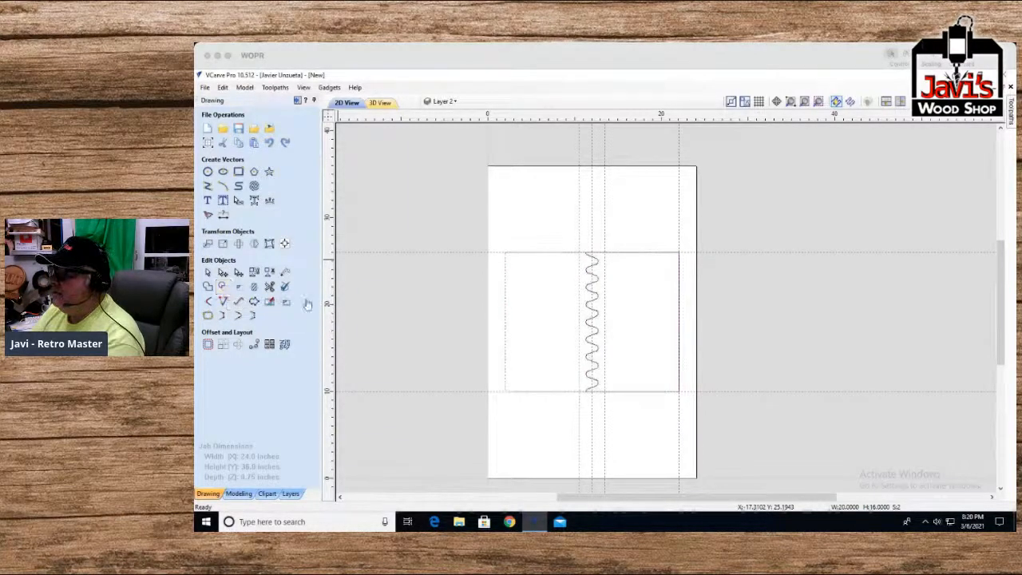
Check the board rectangle and the closed wavy piece separately, starting from a cleared selection
click(621, 360)
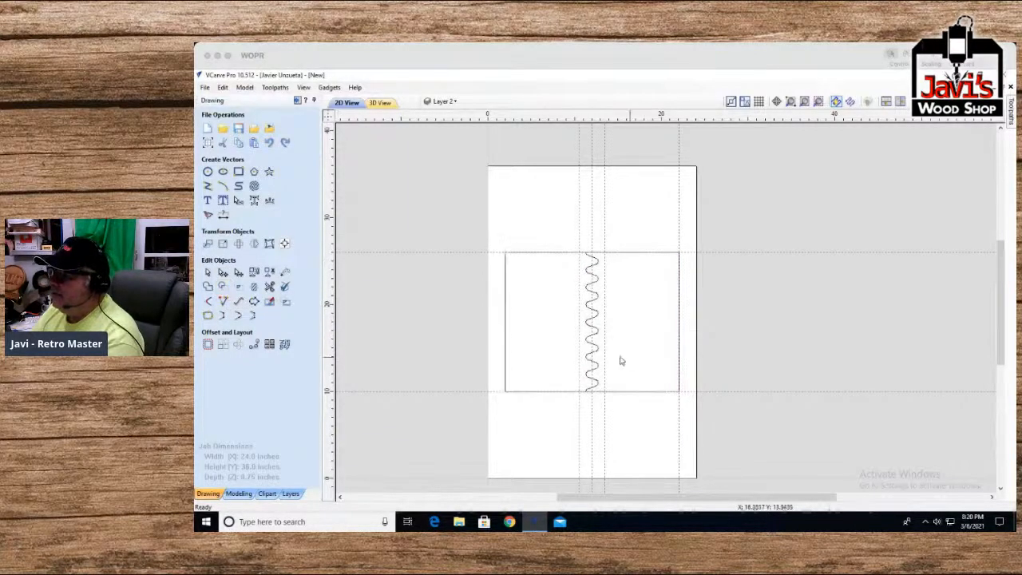
click(505, 341)
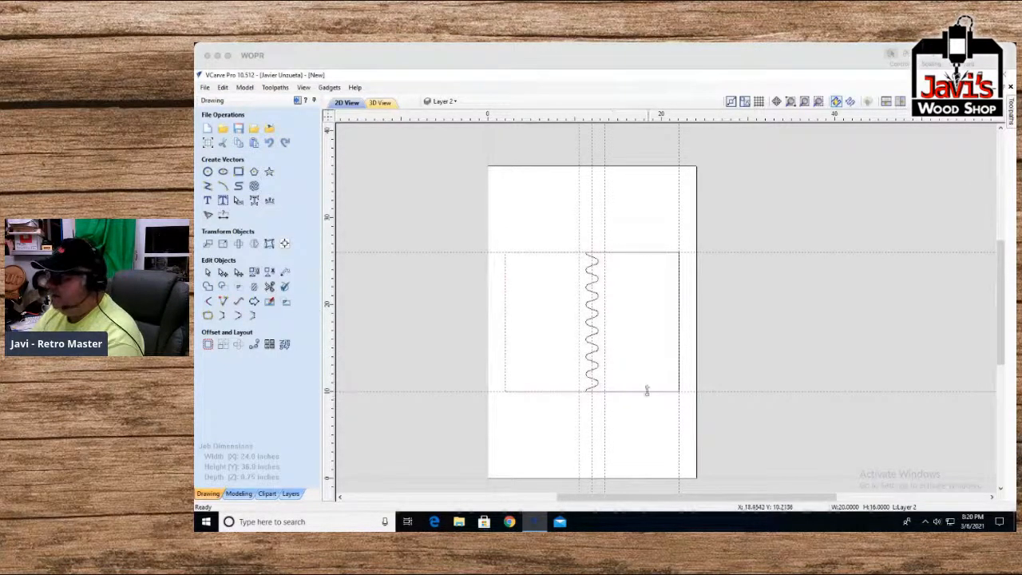
click(673, 336)
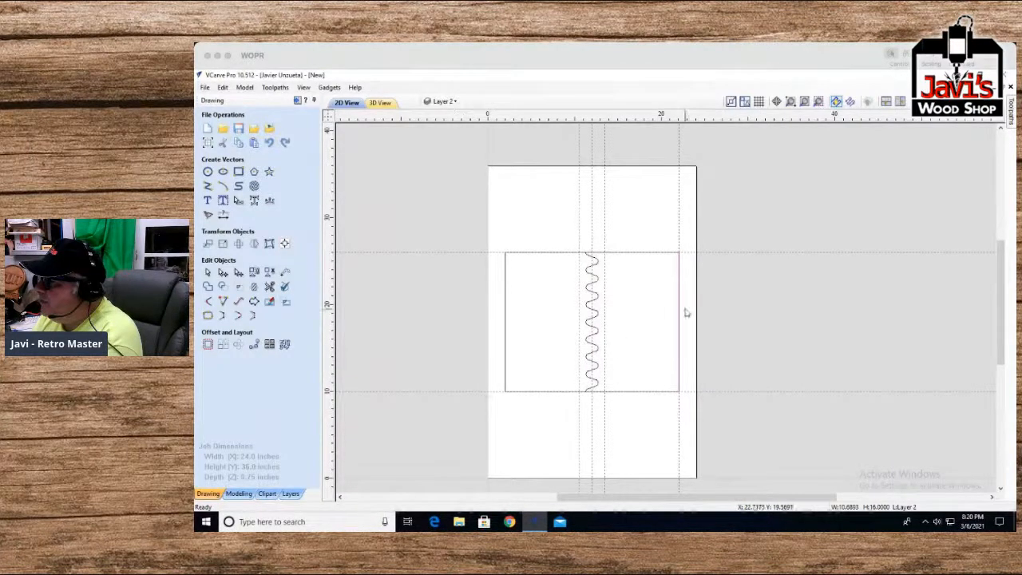
Move the vertical guide on the board's right edge clear of the job, to about X 30 inches
double_click(678, 311)
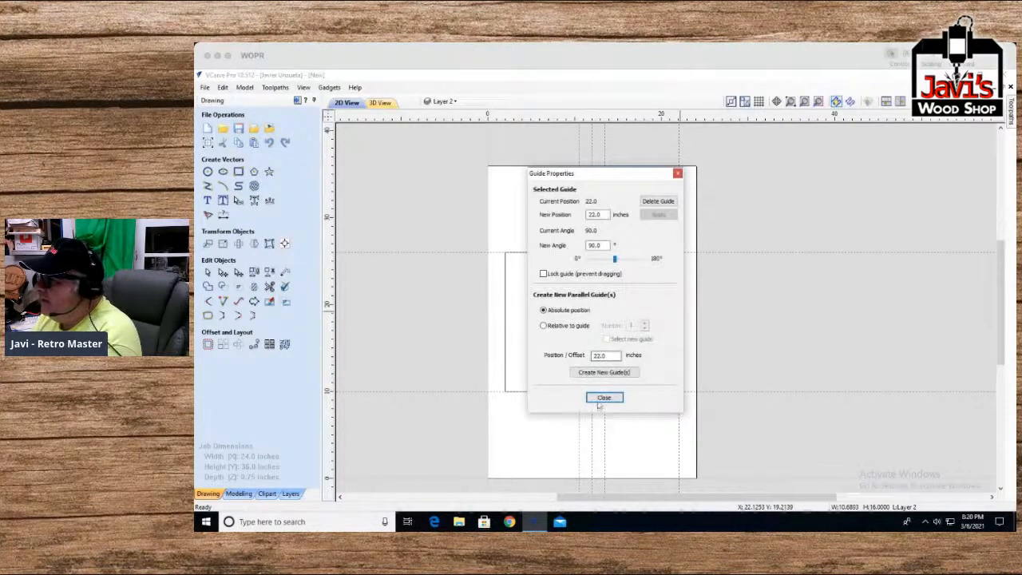
click(604, 398)
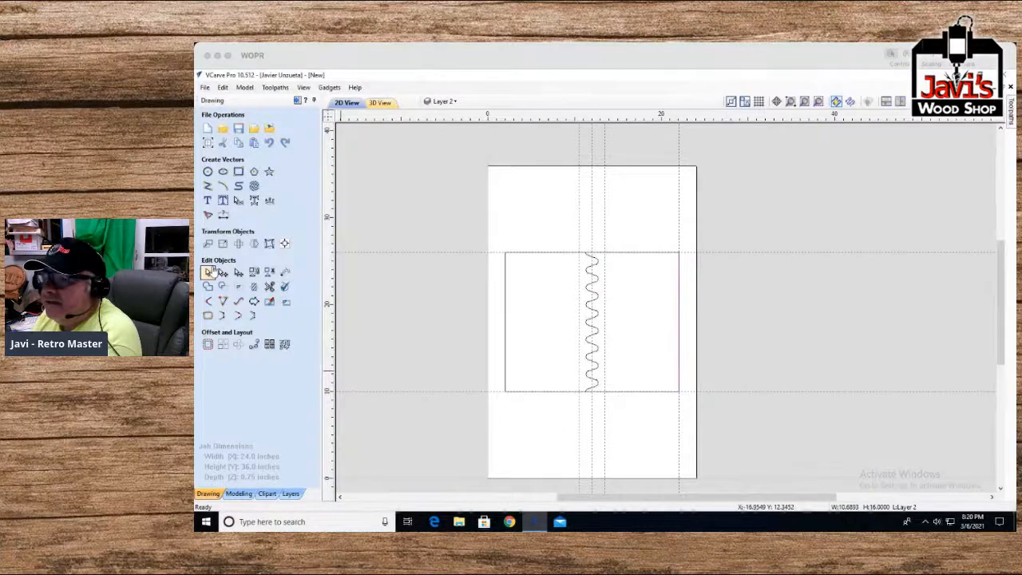
double_click(677, 313)
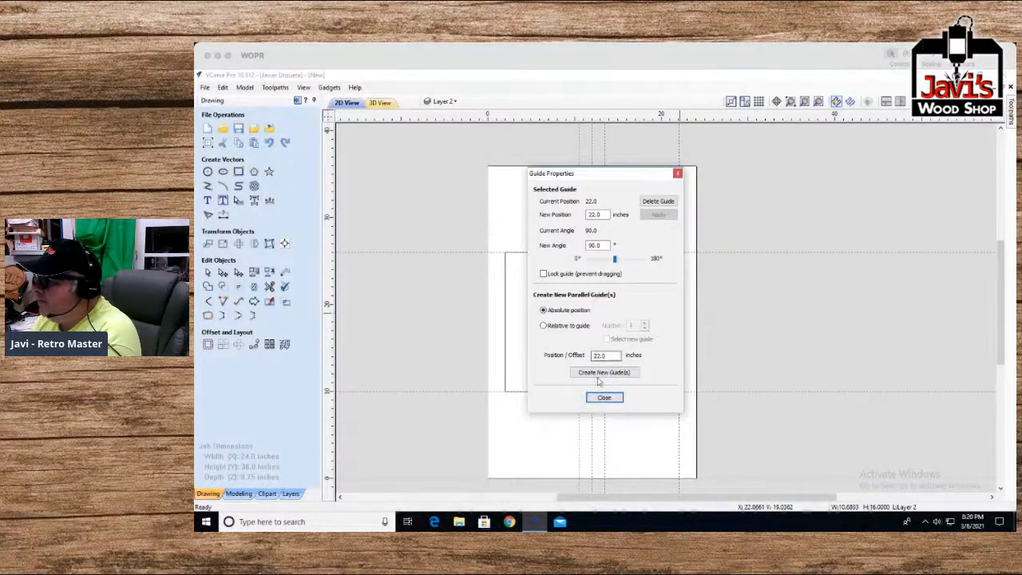
click(603, 397)
drag(677, 421, 748, 412)
Move the closed wavy piece from Layer 2 to a new layer, and hide that layer
click(680, 344)
right_click(679, 339)
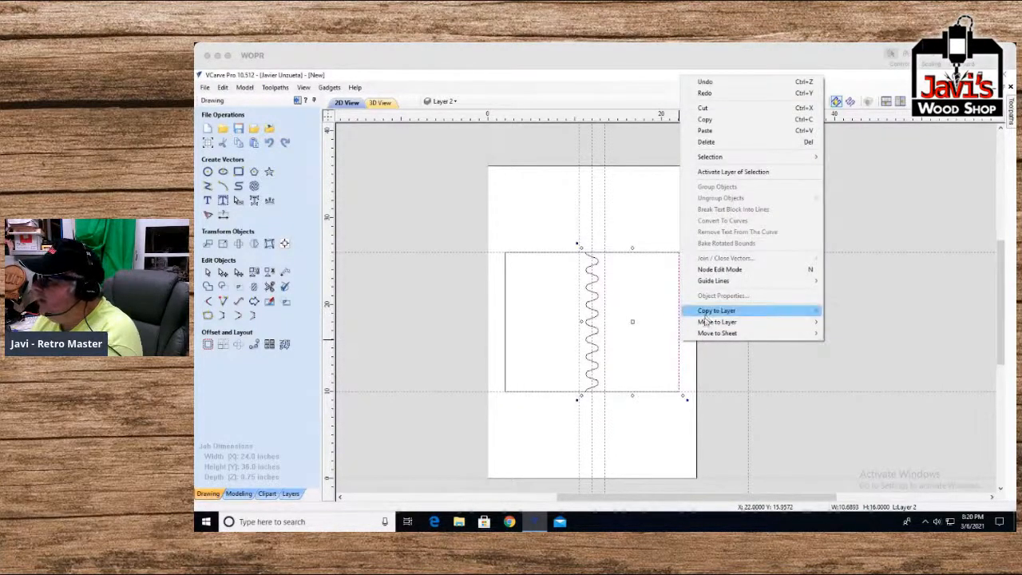
mouse_move(743, 322)
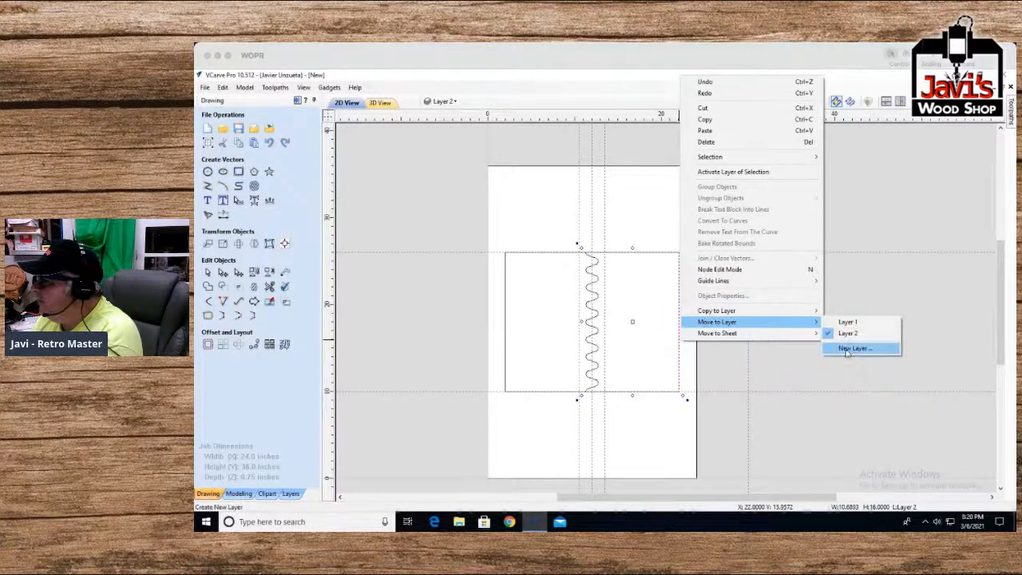
click(854, 347)
click(572, 323)
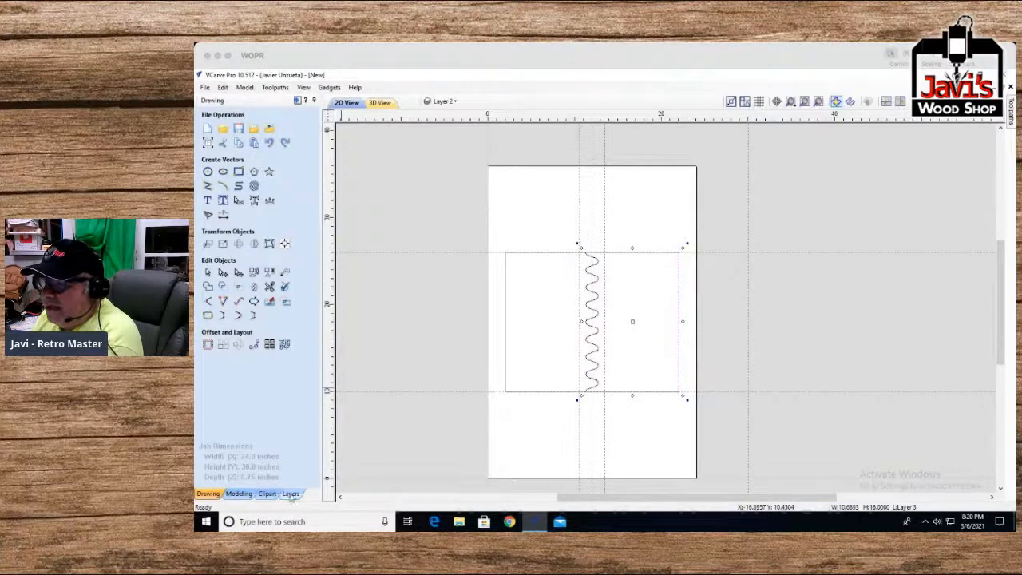
click(291, 493)
click(202, 154)
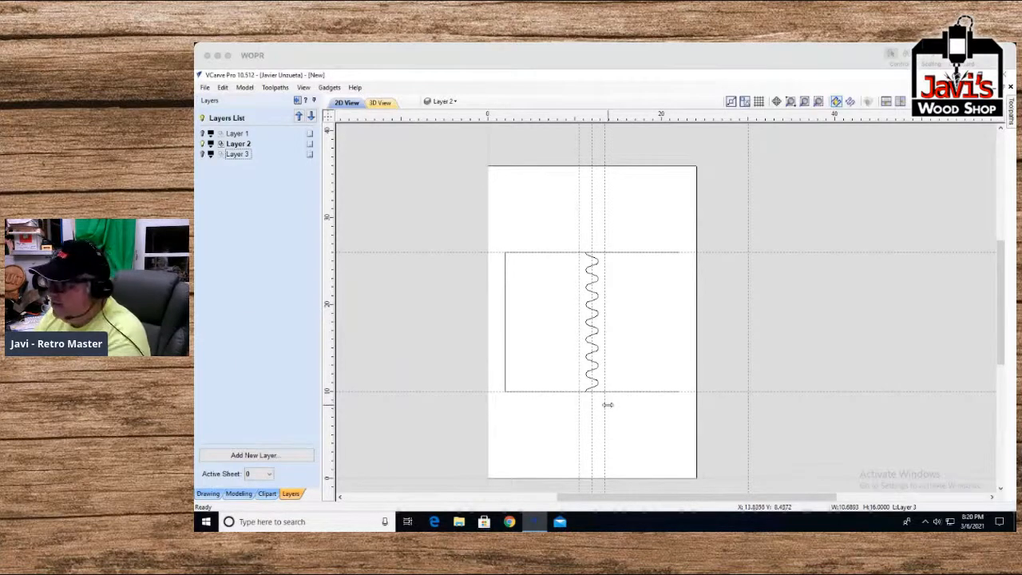
With Interactive Vector Trim, remove the board's bottom edge to the right of the wavy line, keeping the wave itself
scroll(607, 405, up, 5)
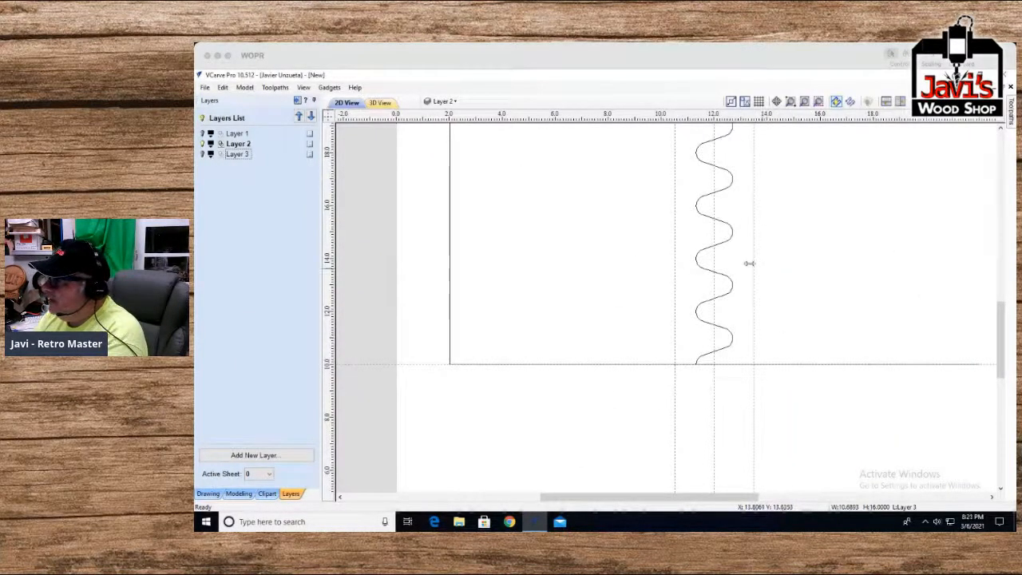
key(ctrl+a)
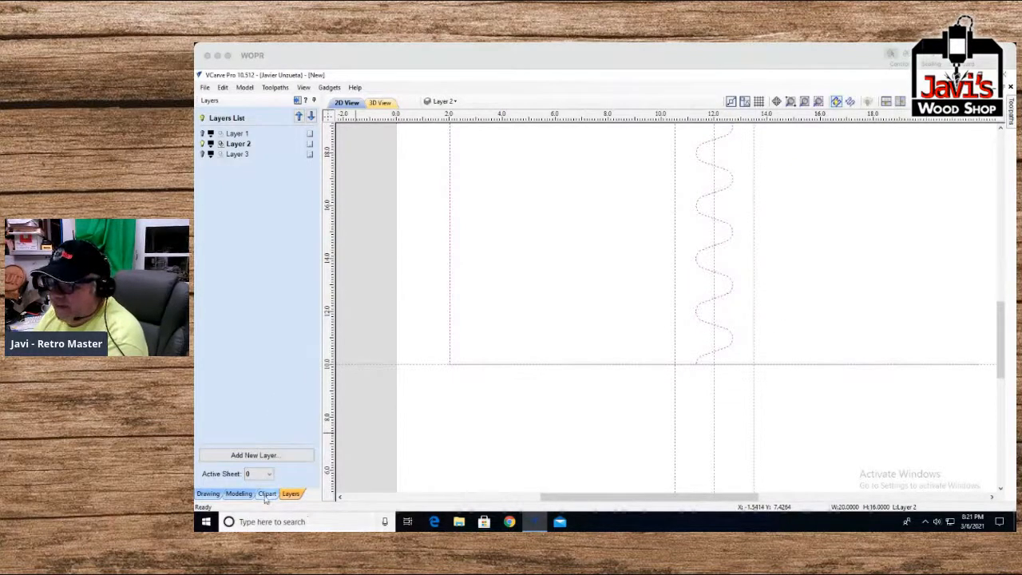
click(208, 493)
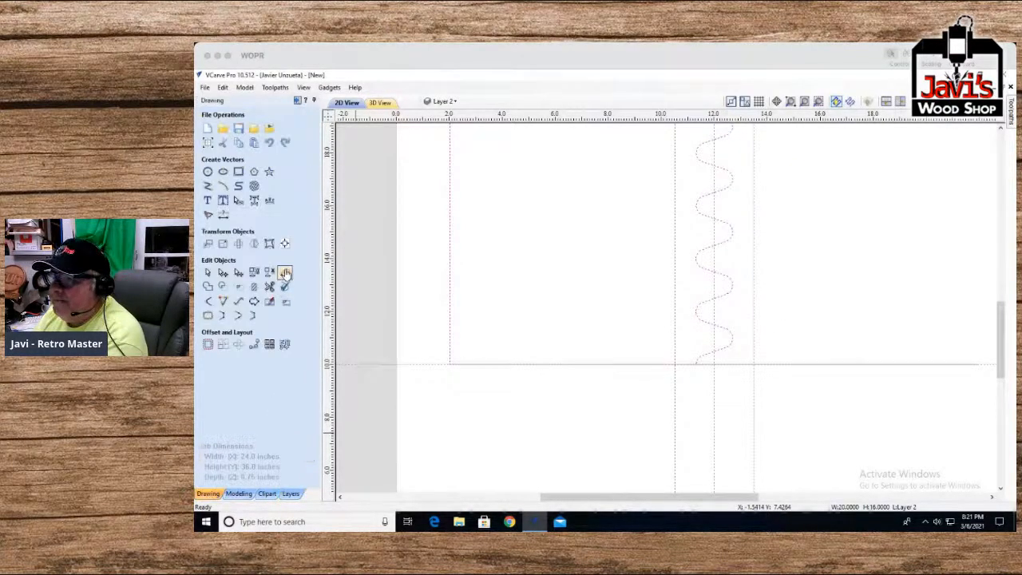
click(269, 286)
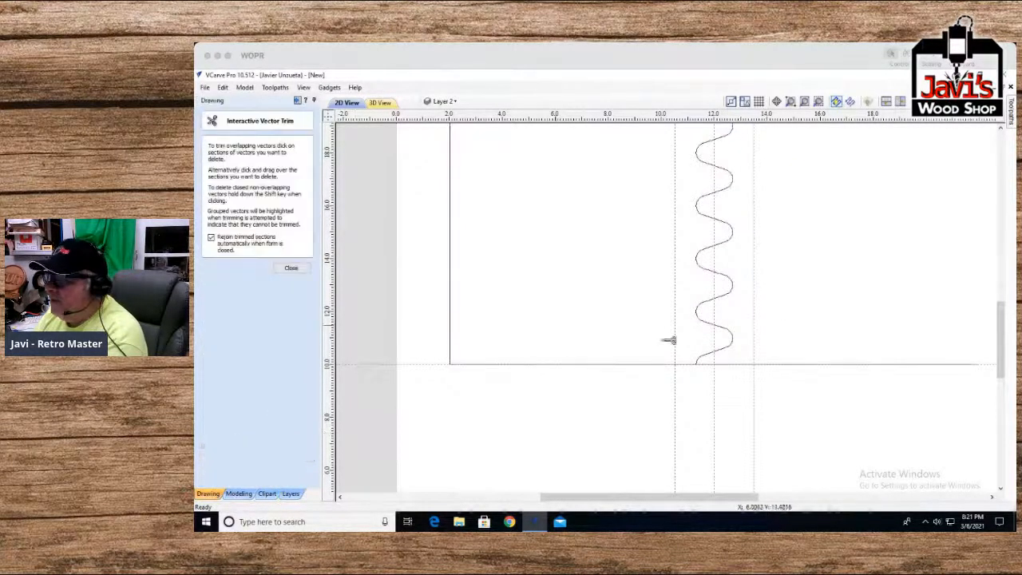
click(845, 364)
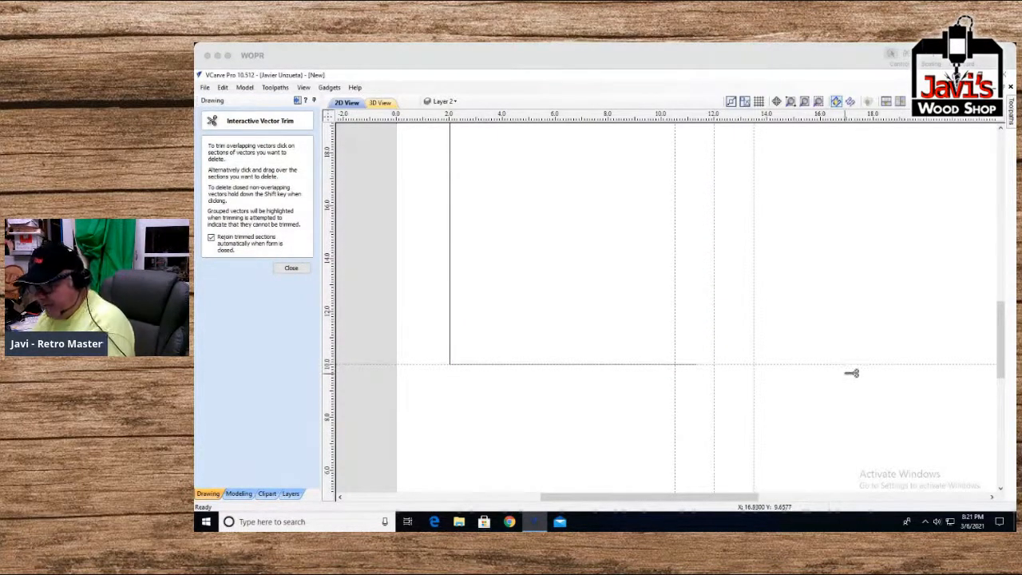
key(ctrl+z)
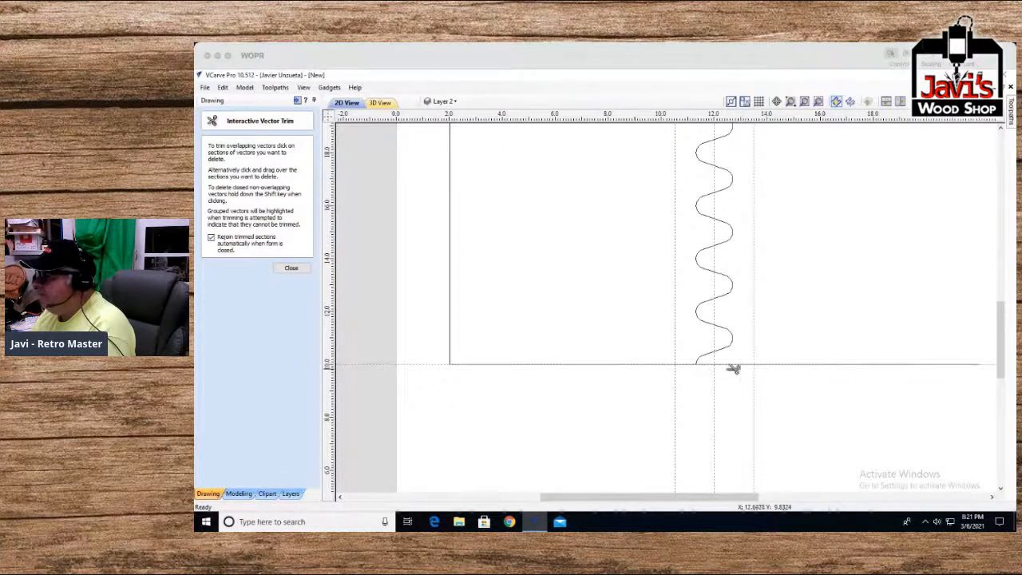
scroll(706, 368, up, 4)
scroll(709, 367, up, 5)
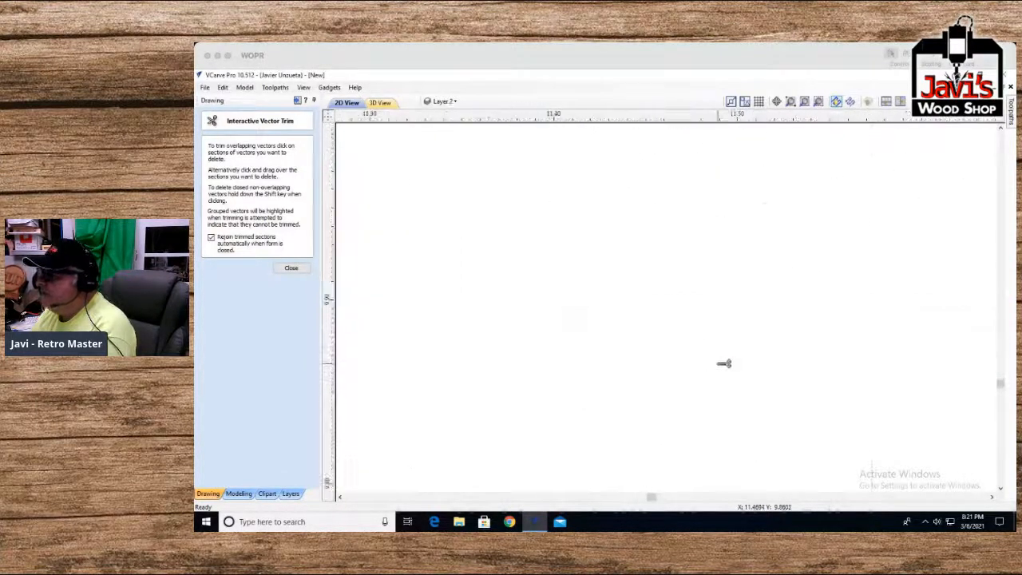
scroll(570, 210, up, 3)
scroll(580, 298, up, 3)
click(516, 285)
scroll(582, 306, down, 3)
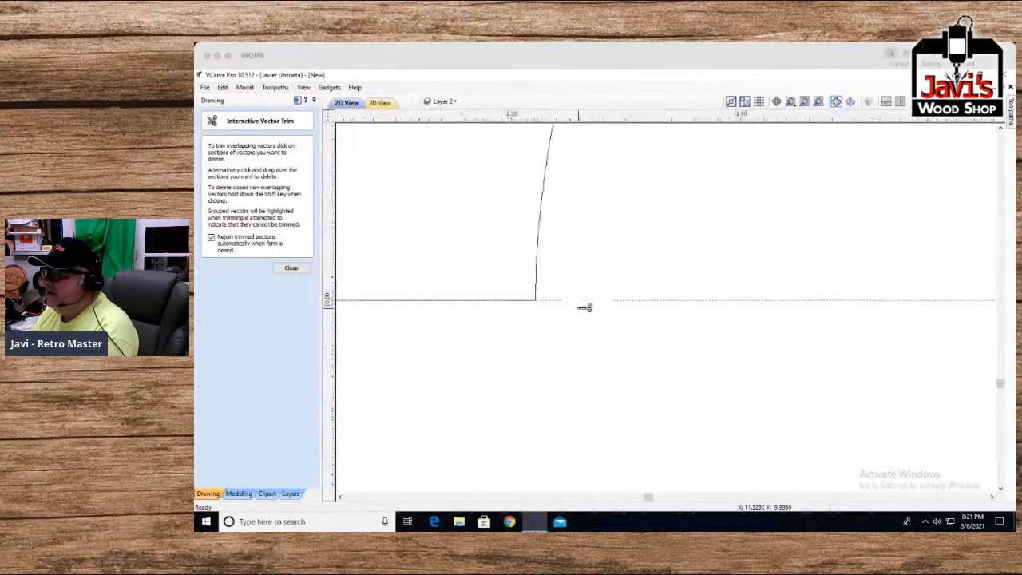
scroll(590, 309, down, 4)
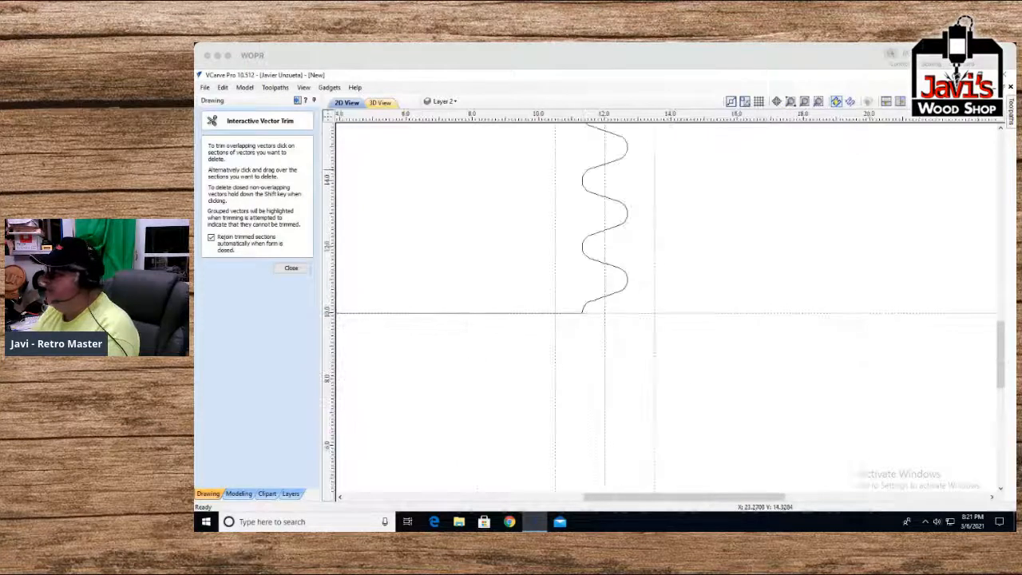
Trim away the board's top edge to the right of the wavy line so the left piece forms a closed outline
click(1001, 144)
click(1001, 144)
click(1001, 145)
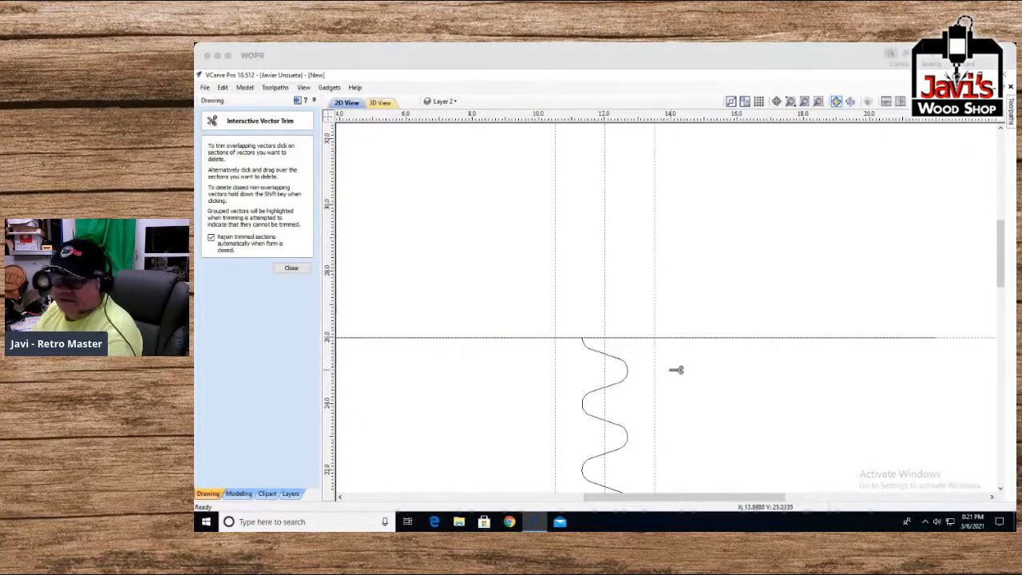
scroll(606, 354, up, 4)
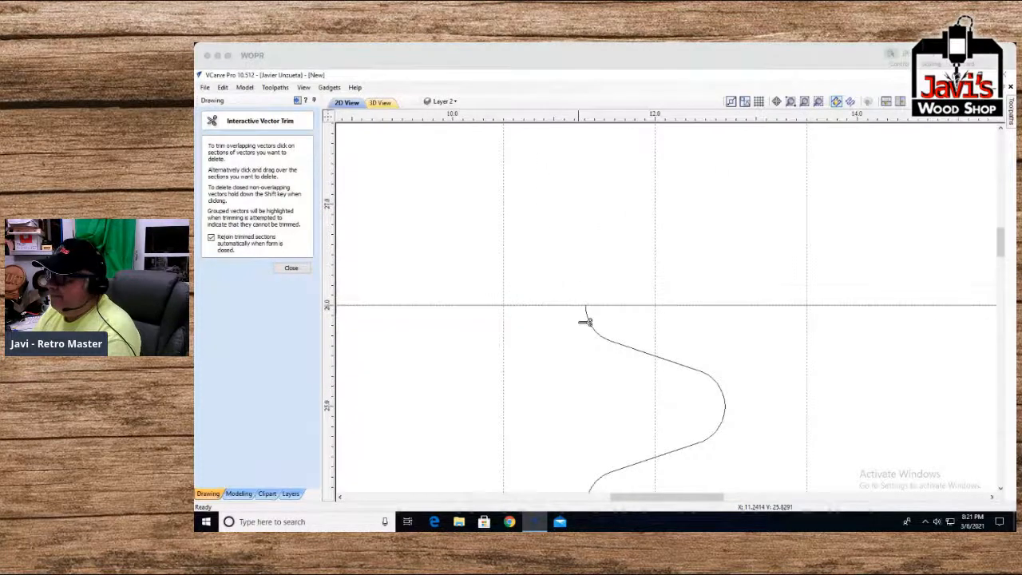
scroll(584, 319, up, 3)
scroll(603, 276, down, 5)
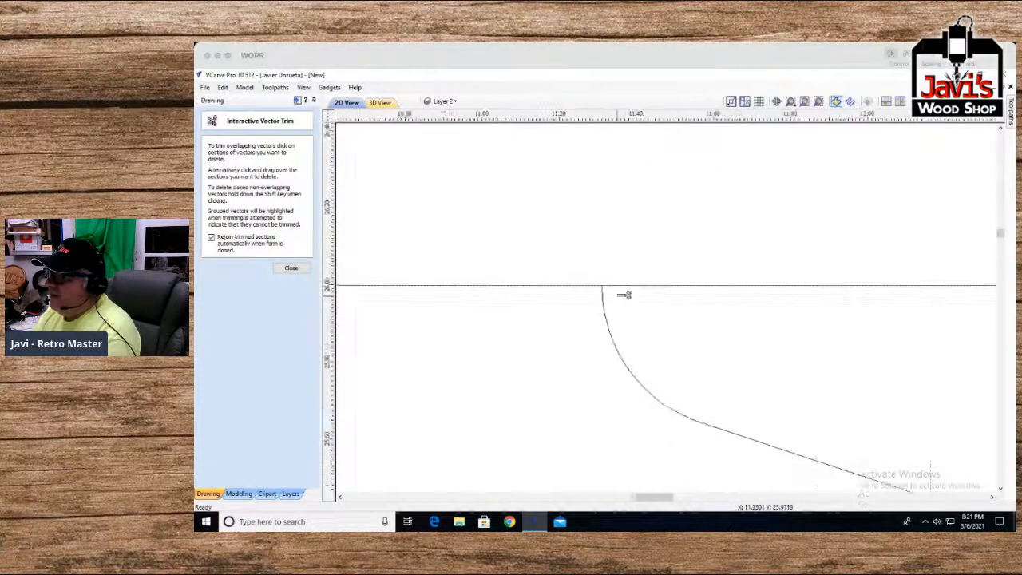
scroll(622, 299, down, 4)
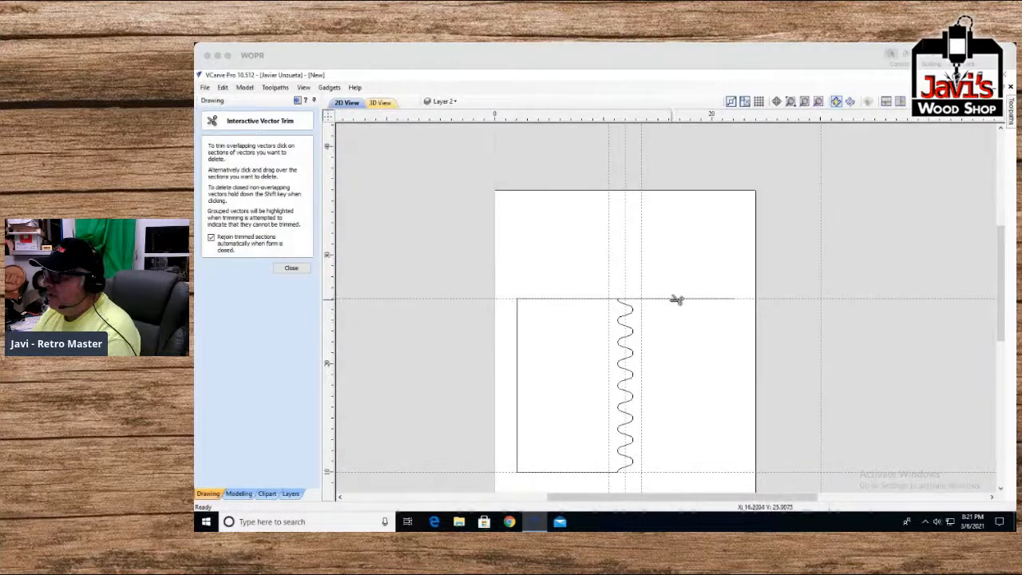
click(674, 299)
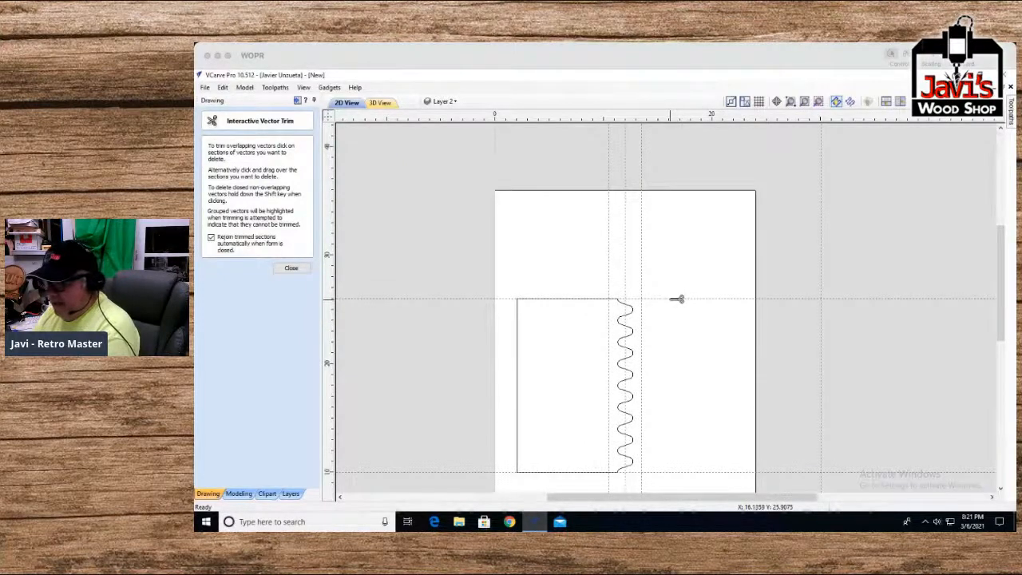
scroll(657, 299, down, 5)
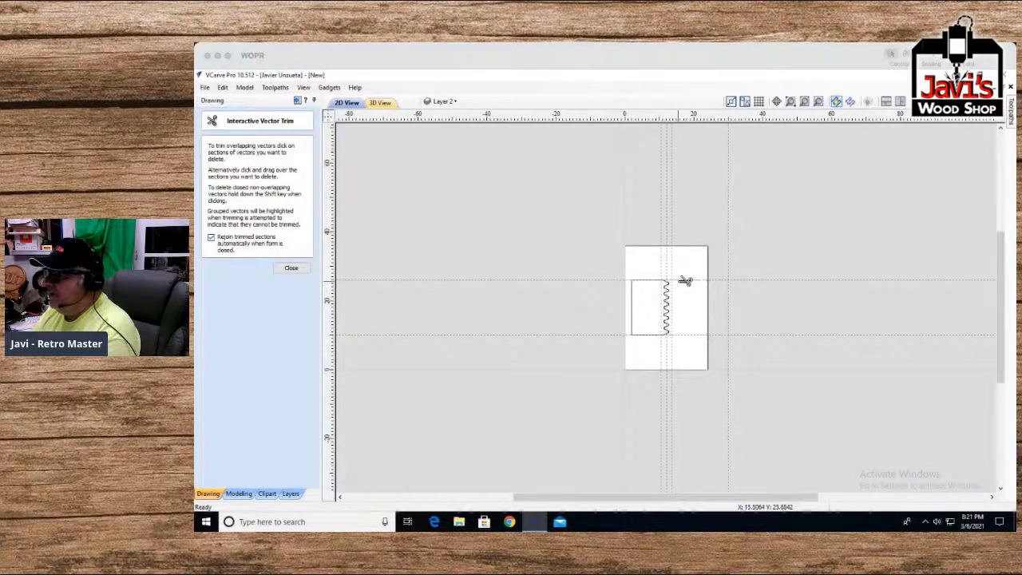
scroll(684, 282, up, 3)
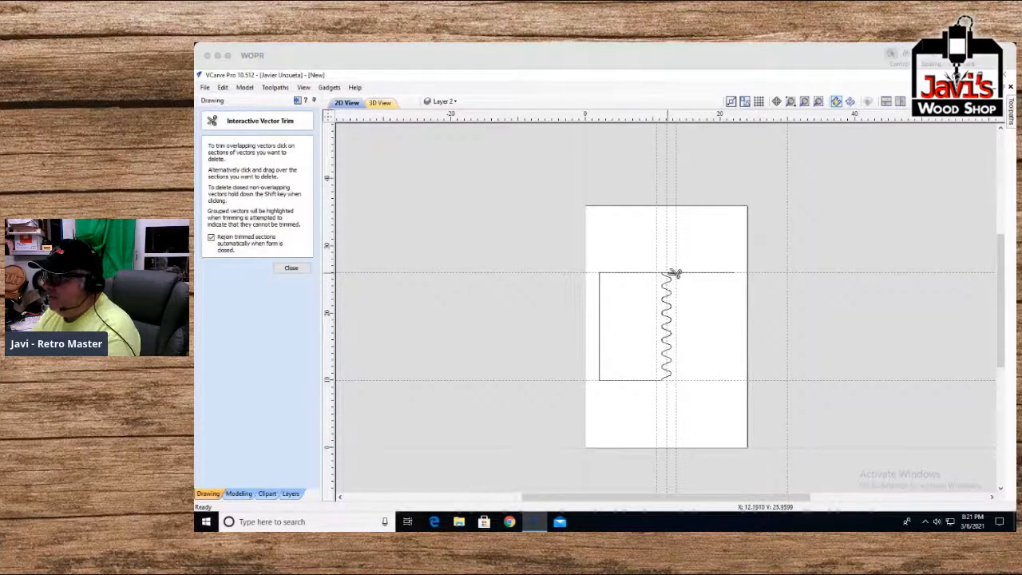
scroll(668, 274, up, 3)
scroll(665, 272, up, 8)
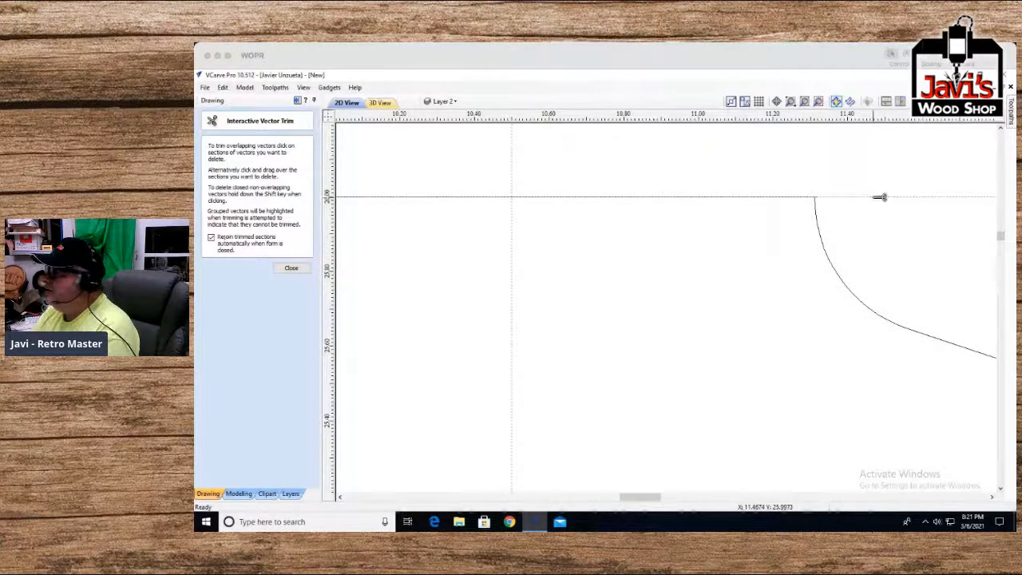
Inspect the left piece's outline along its full wavy edge, and close the trim tool
scroll(811, 383, down, 8)
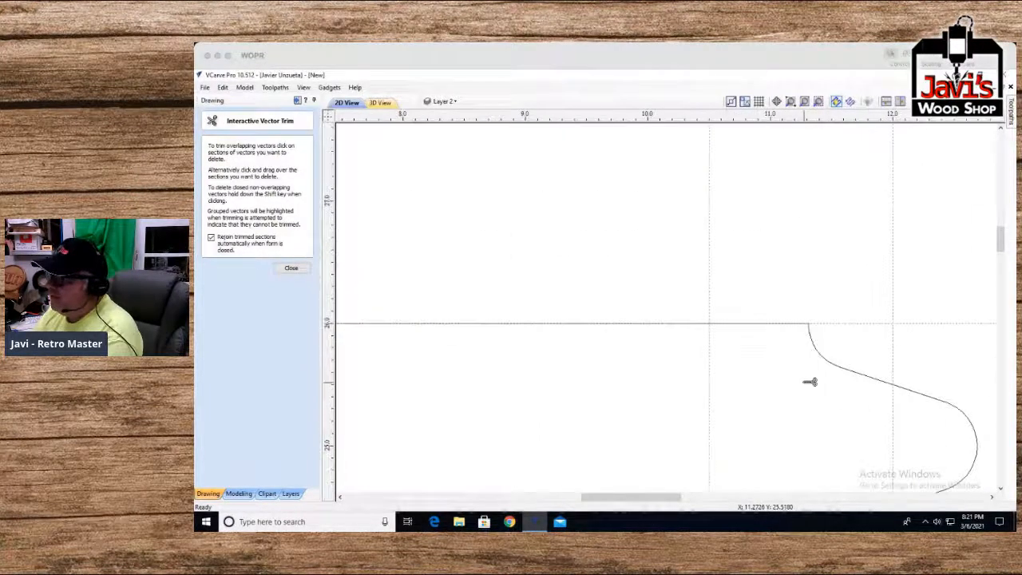
click(1000, 487)
click(1000, 487)
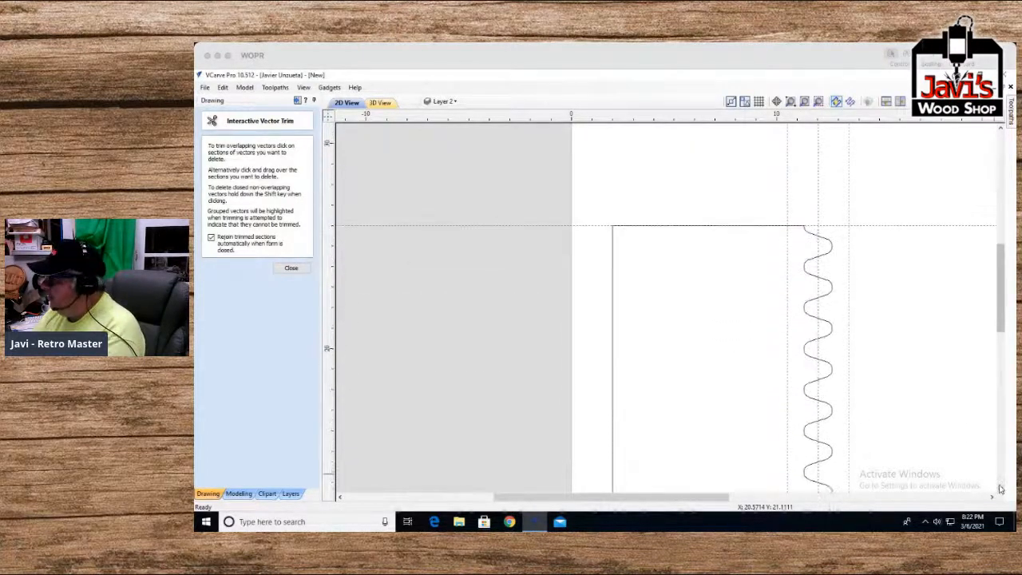
click(1000, 487)
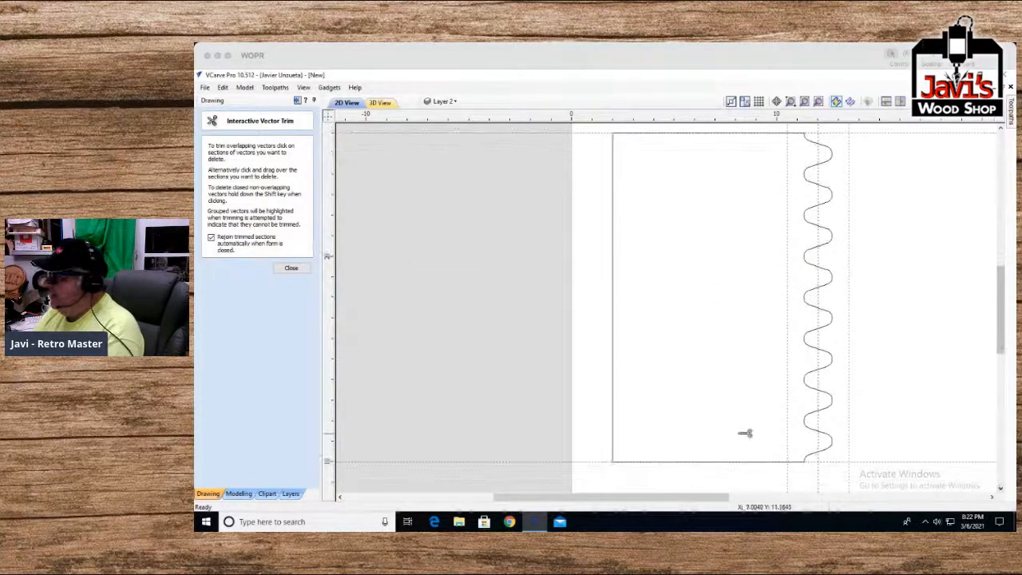
drag(648, 498, 721, 490)
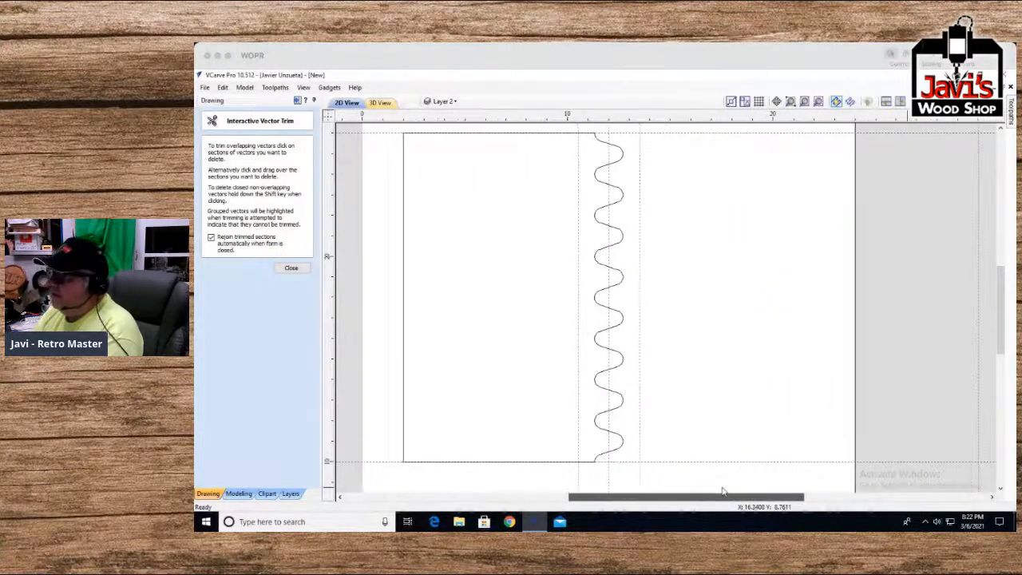
click(290, 268)
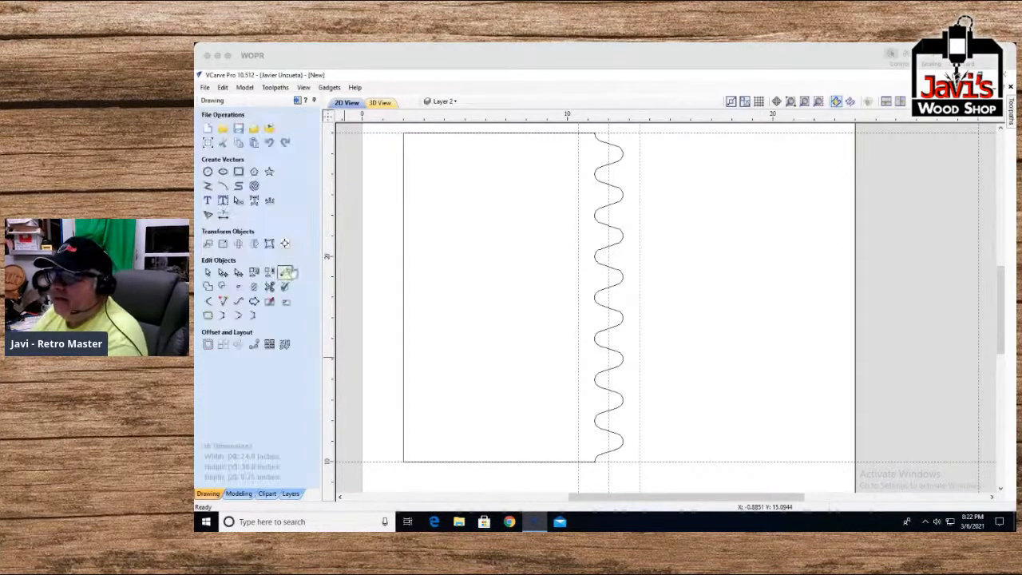
Show Layer 3 again and nudge its wavy piece about 1.6 inches to the right, away from the left piece
click(291, 493)
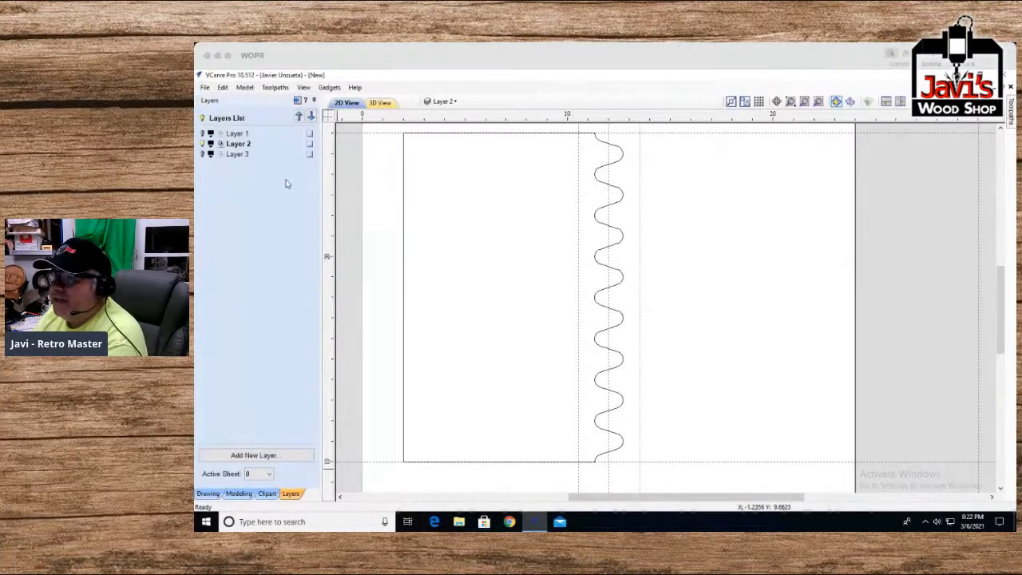
click(203, 154)
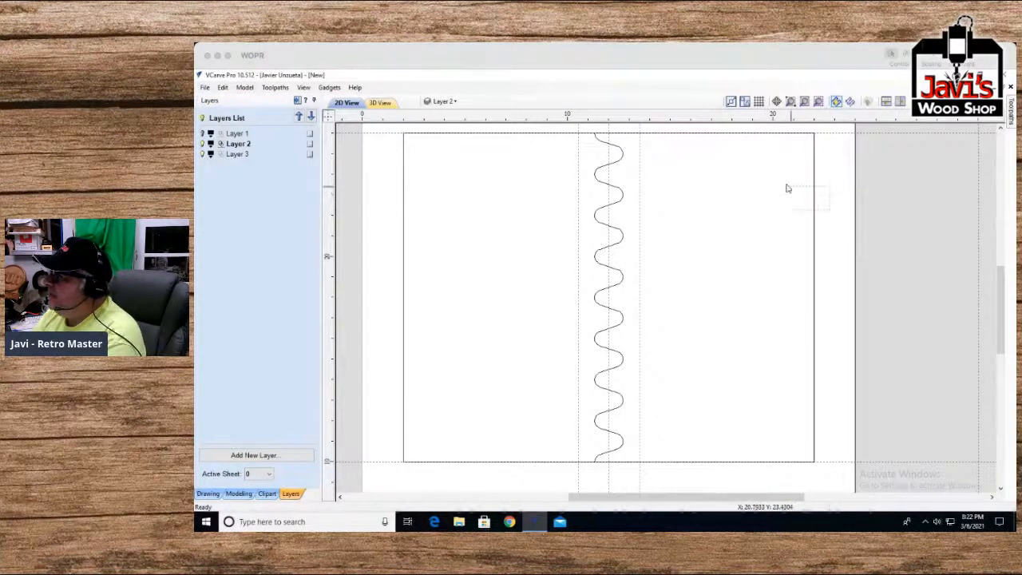
click(813, 223)
key(Right)
key(Right)
key(Right)
key(Right)
key(Right)
key(Right)
key(Right)
key(Right)
key(Right)
key(Right)
key(Right)
key(Right)
key(Right)
key(Right)
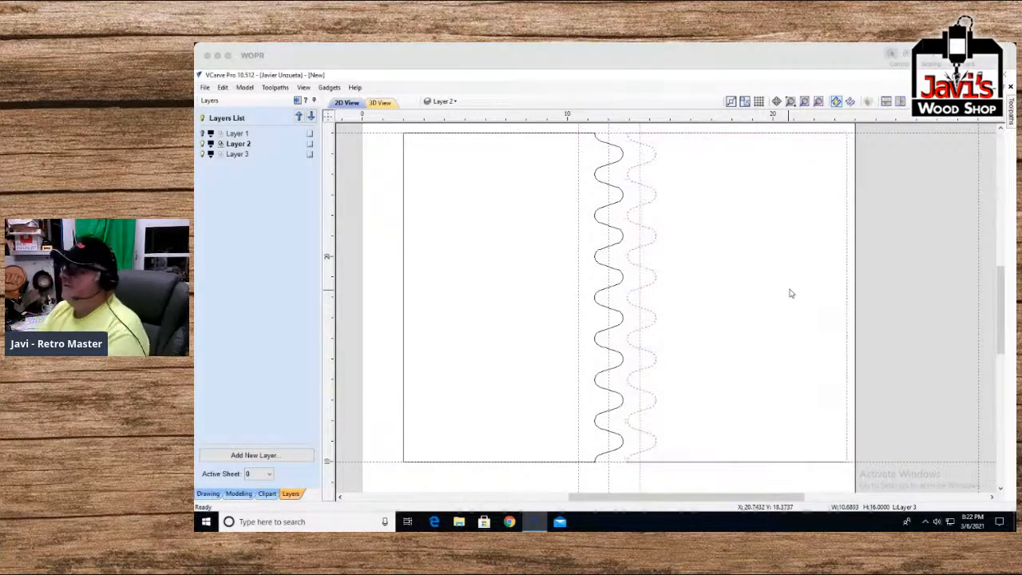
Nudge the left piece about 0.5 inch and the right piece about 0.2 inch to the left, and clear the selection
click(404, 244)
key(Left)
key(Left)
key(Left)
key(Left)
key(Left)
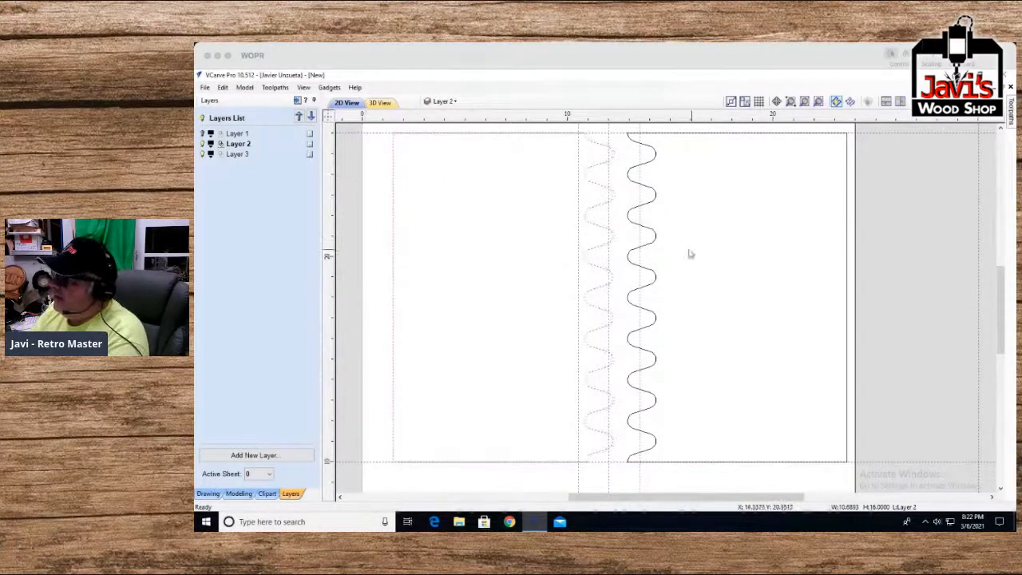
click(637, 225)
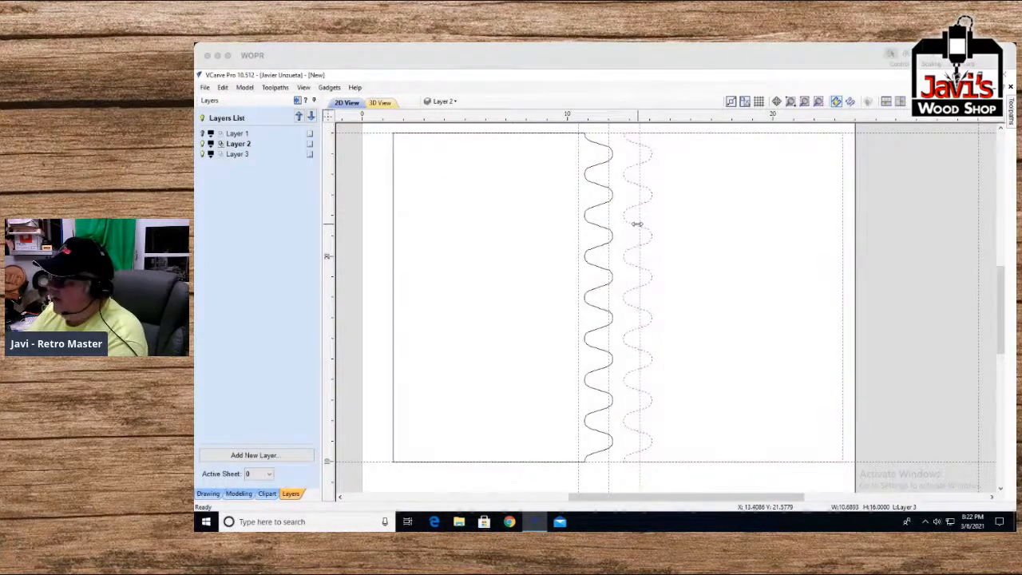
click(380, 178)
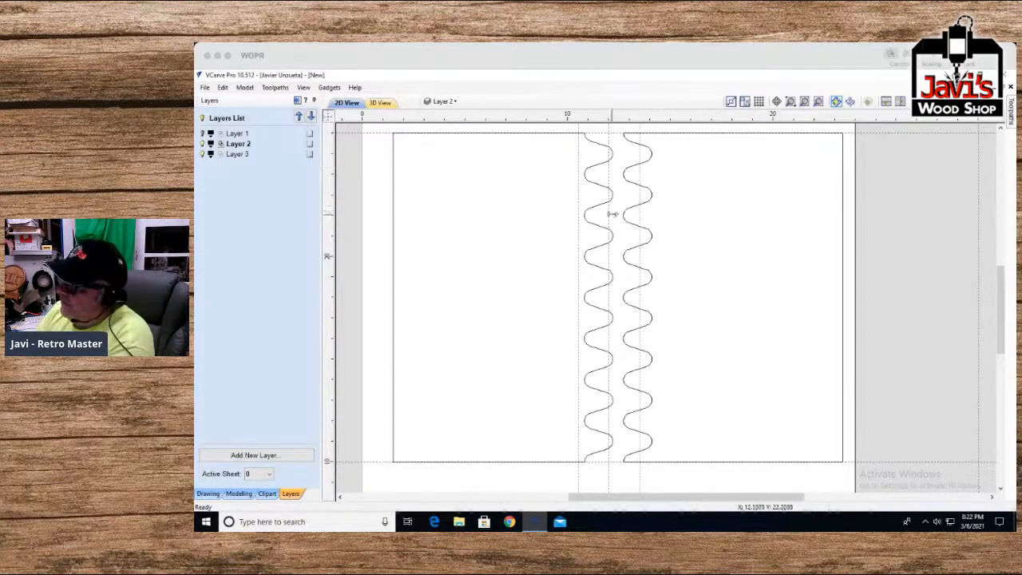
Start a 2D profile toolpath for both wavy pieces and choose the 1/4" End Mill as its tool
key(ctrl+a)
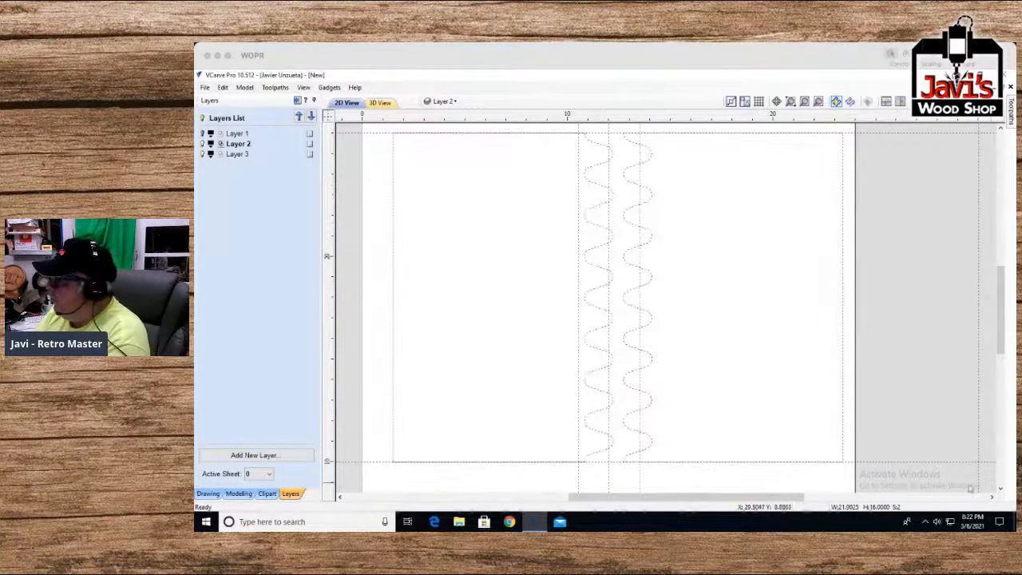
click(1010, 120)
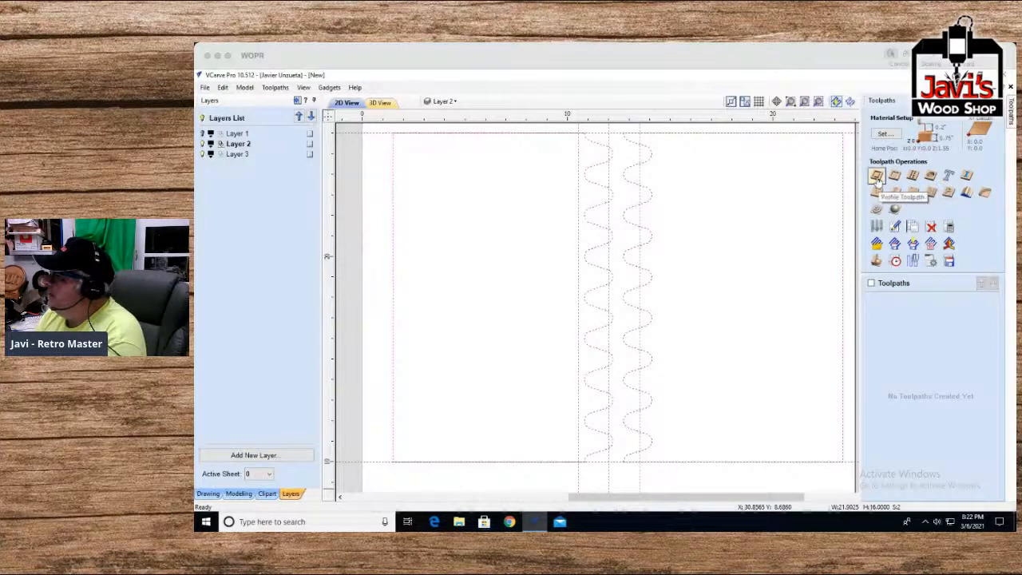
click(876, 176)
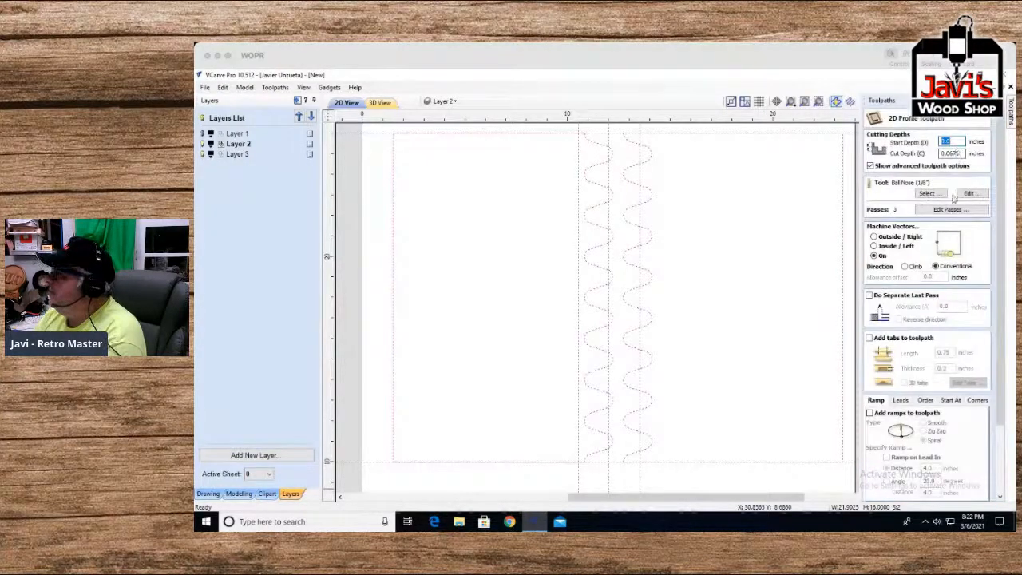
click(926, 194)
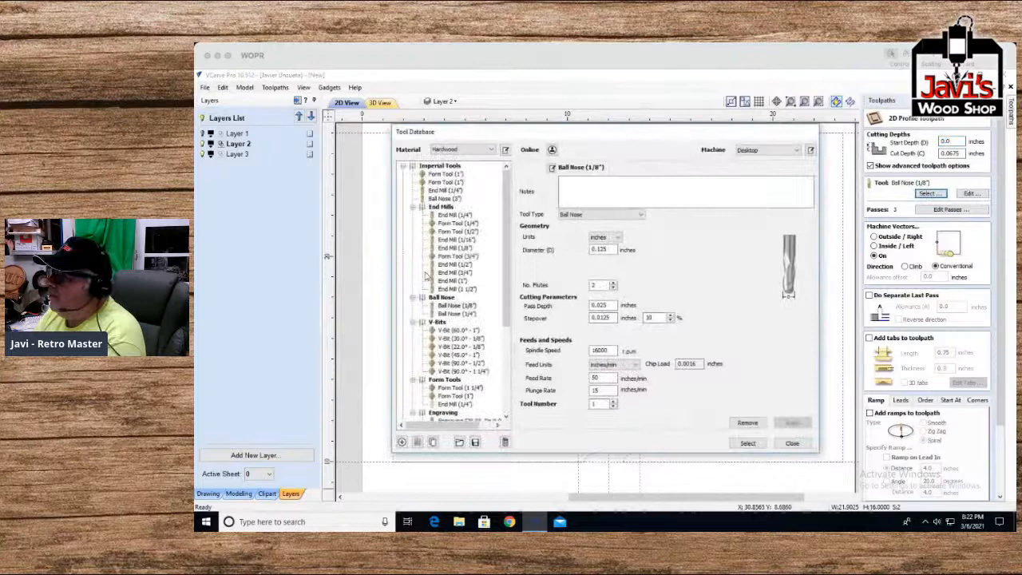
click(453, 191)
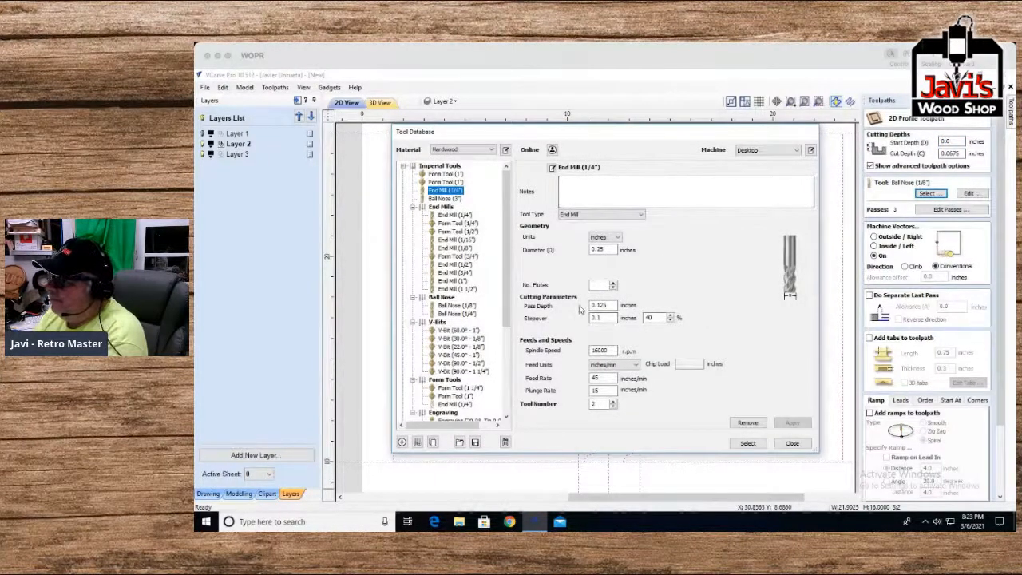
click(750, 443)
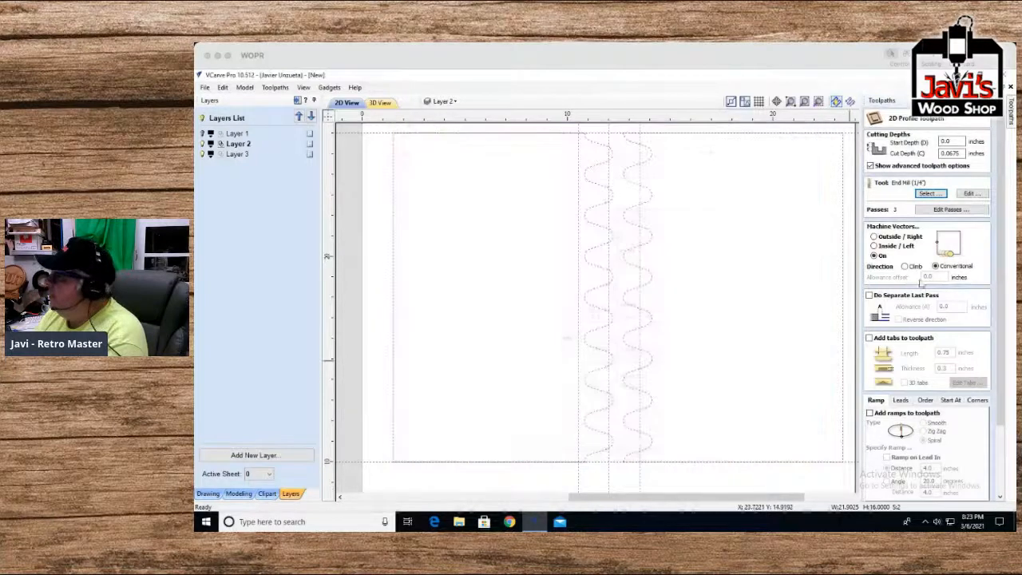
Set the profile toolpath's cut depth to 0.75 inches and calculate it along the vectors
drag(961, 152, 915, 159)
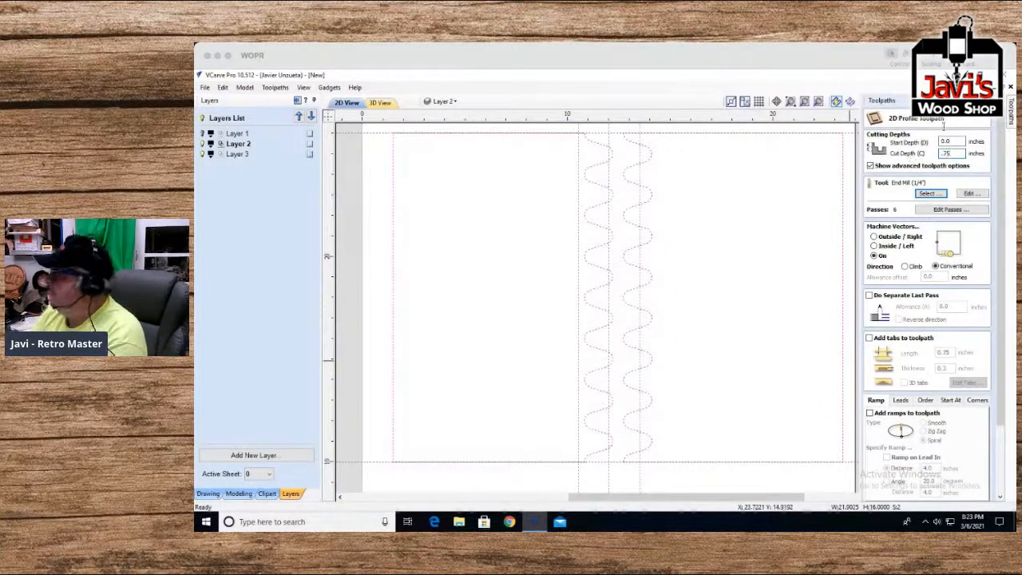
scroll(997, 443, down, 5)
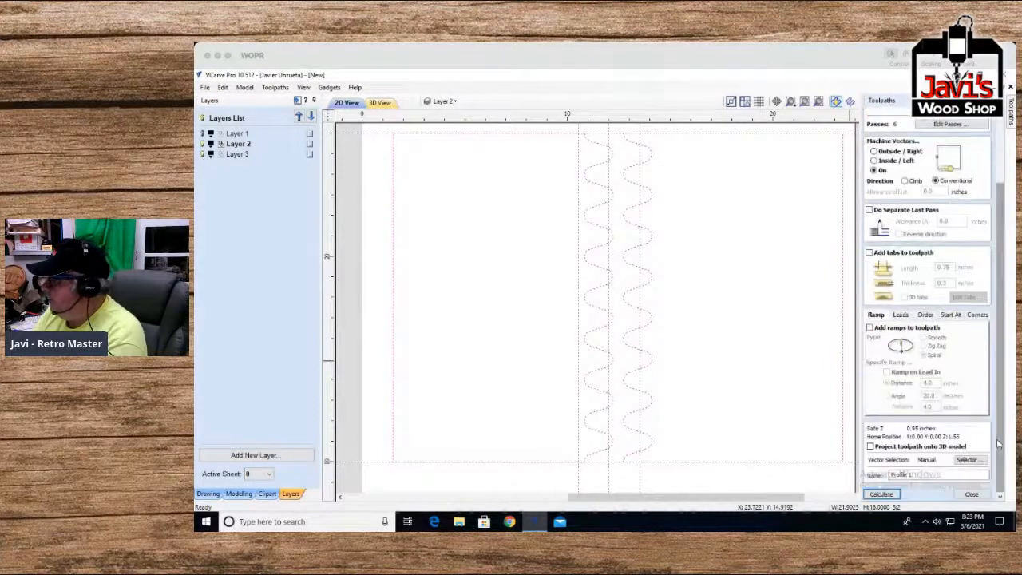
click(883, 494)
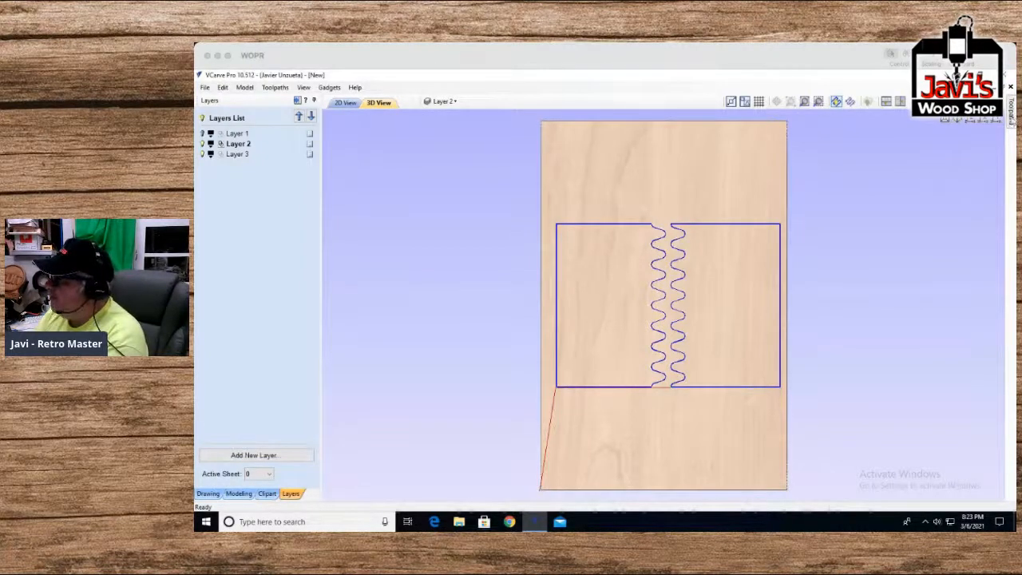
Preview all toolpaths, remove the surrounding waste material, and examine the gap between the two wavy edges
mouse_move(1011, 120)
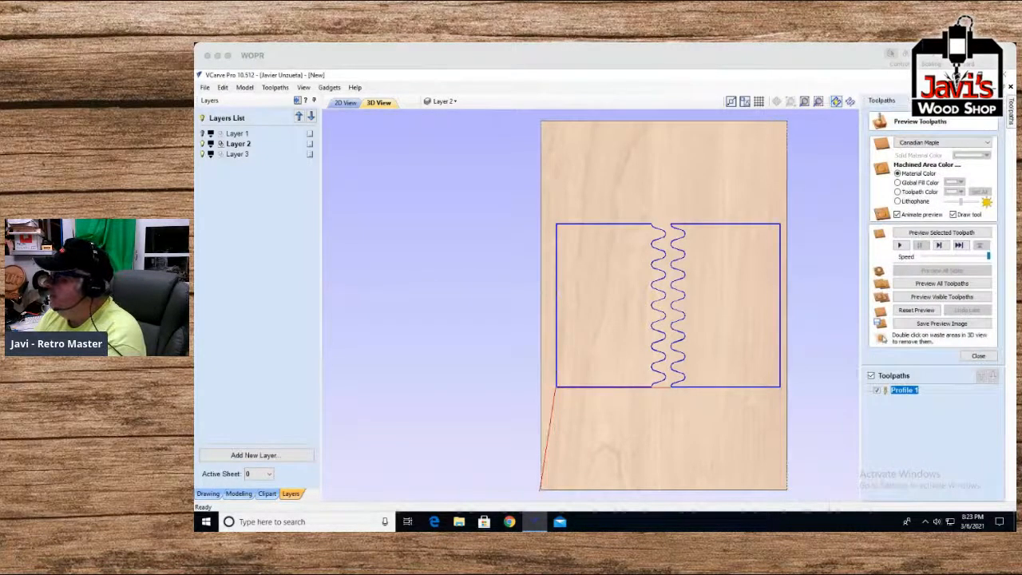
click(926, 284)
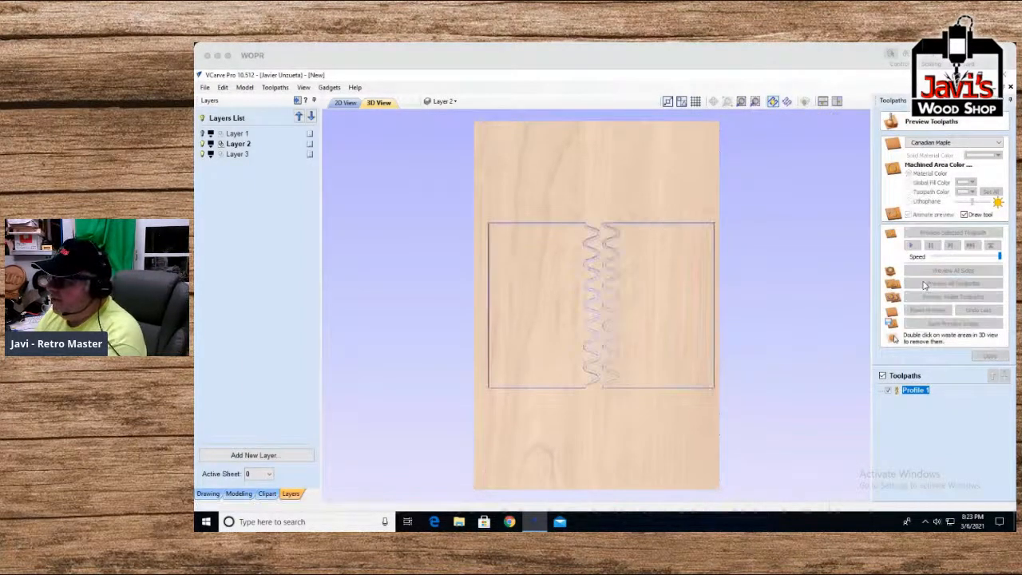
double_click(614, 424)
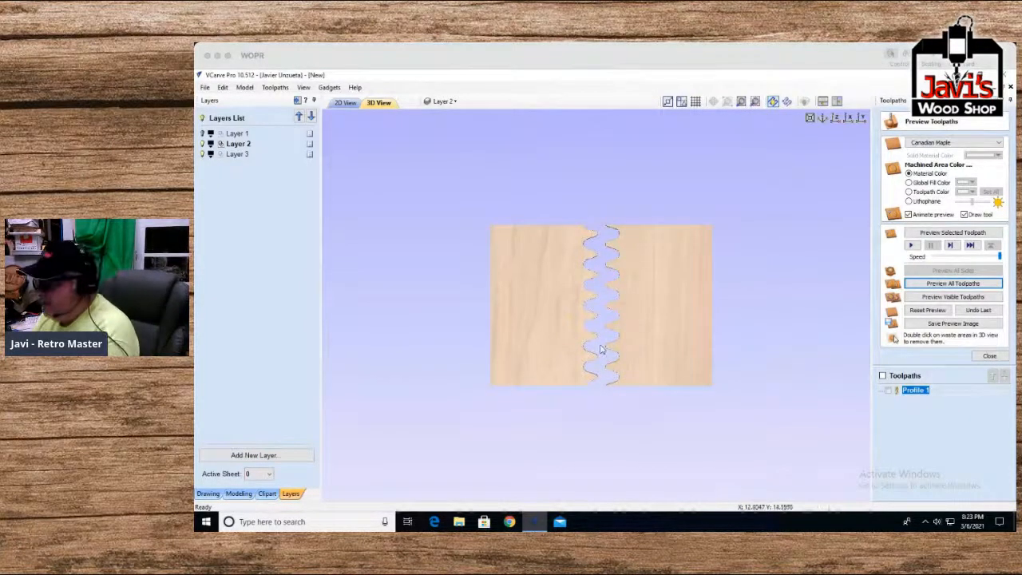
scroll(595, 343, up, 5)
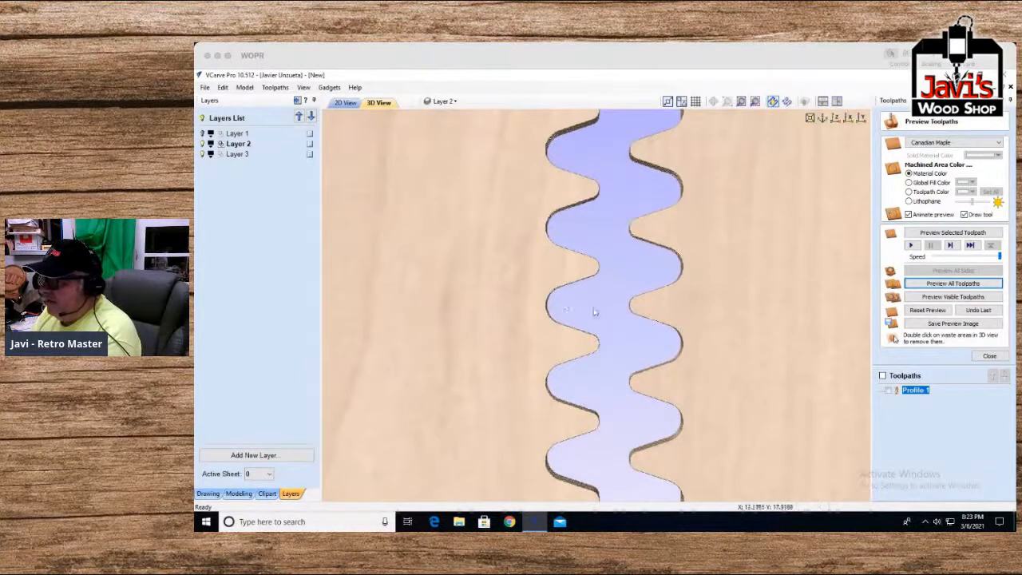
scroll(626, 326, down, 5)
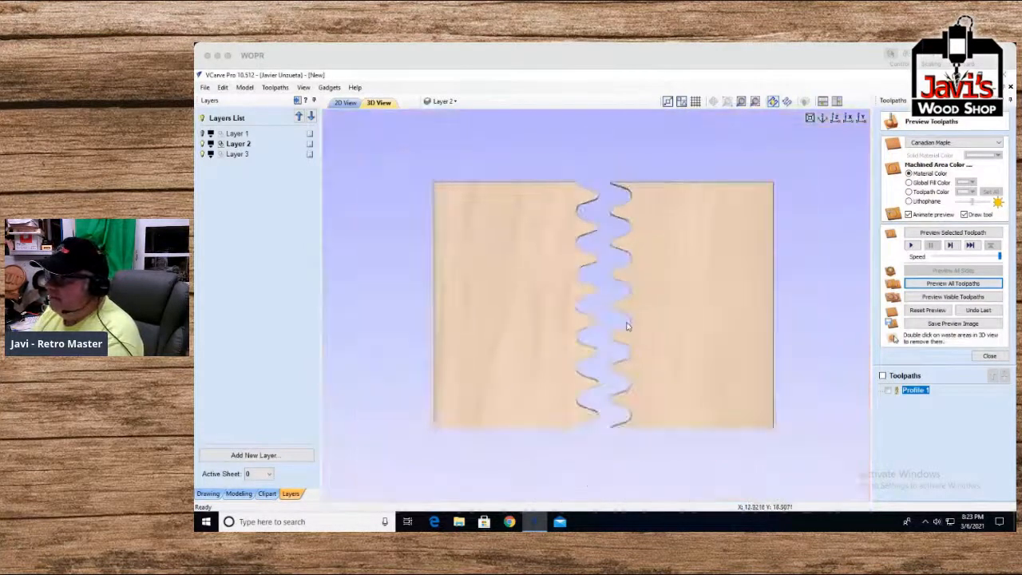
scroll(628, 327, up, 4)
scroll(627, 327, up, 1)
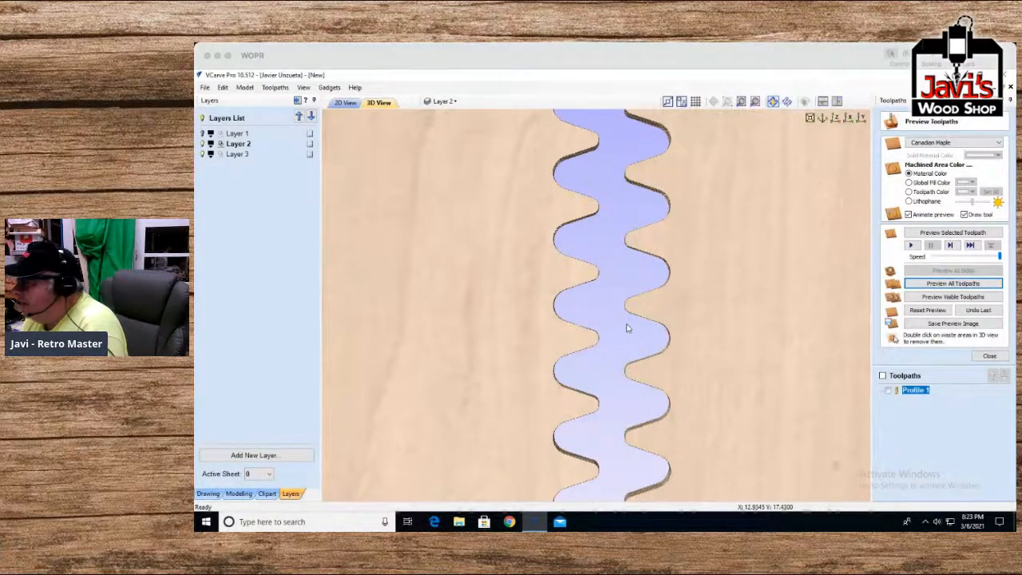
scroll(626, 328, down, 5)
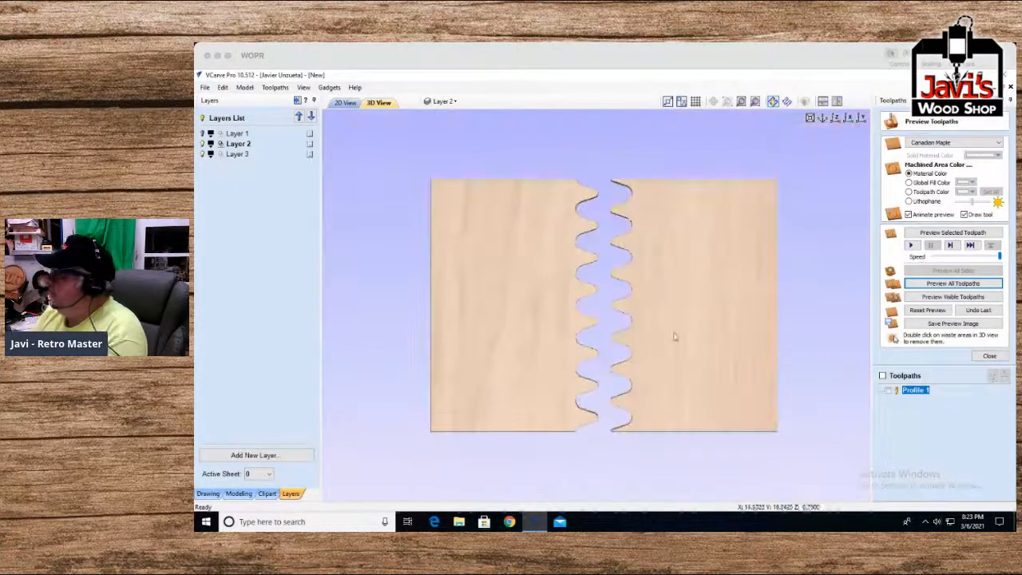
Edit the Profile 1 toolpath to machine on the Outside / Right of the vectors and recalculate it
double_click(915, 391)
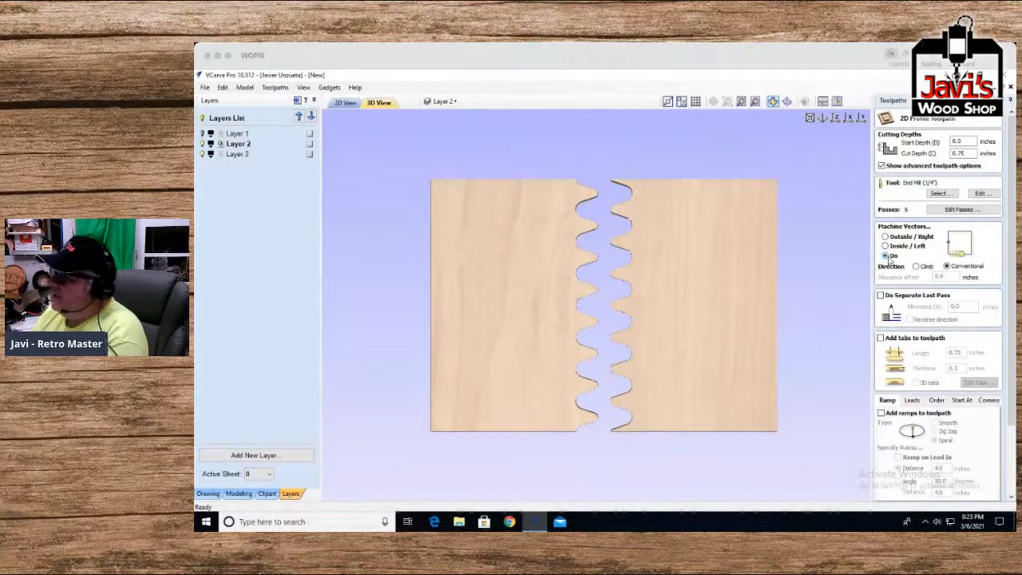
scroll(603, 277, up, 5)
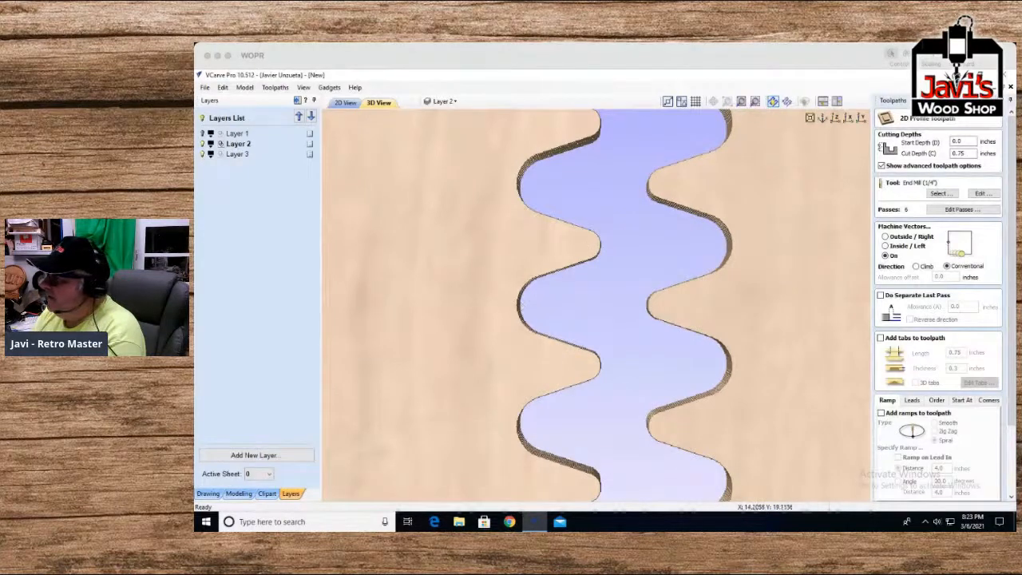
scroll(728, 265, down, 2)
scroll(728, 265, down, 3)
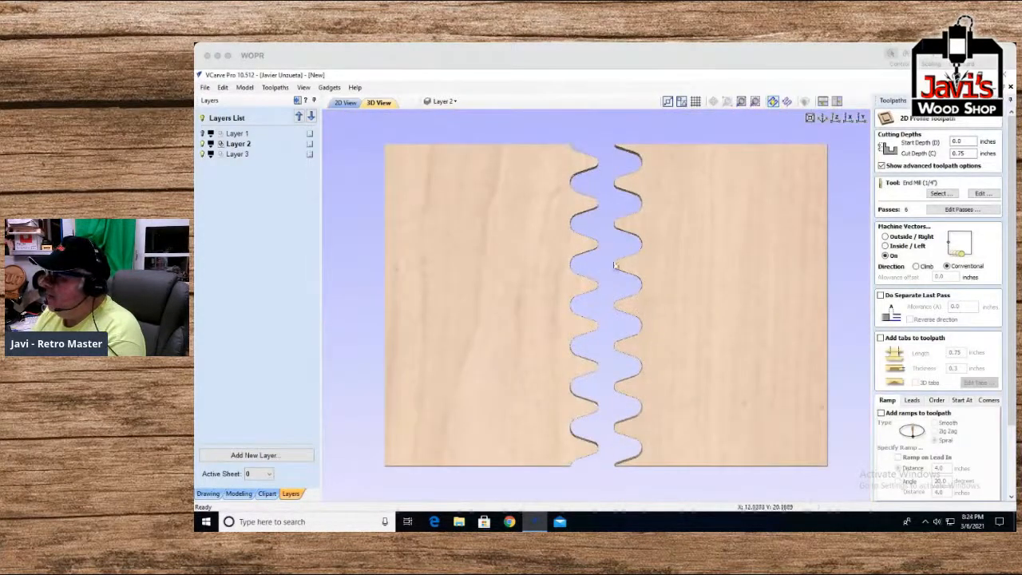
click(885, 237)
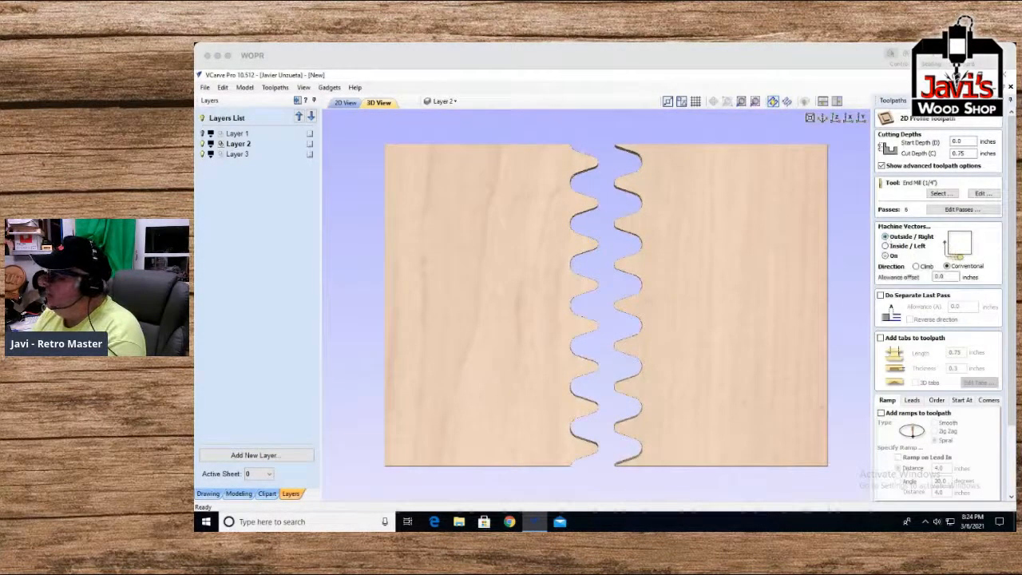
scroll(886, 415, down, 3)
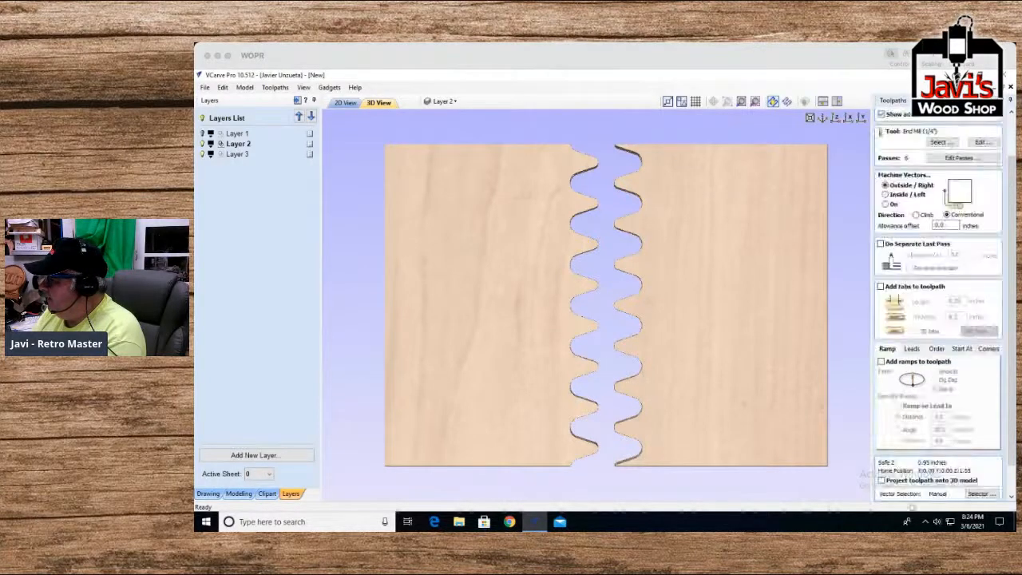
scroll(894, 415, down, 2)
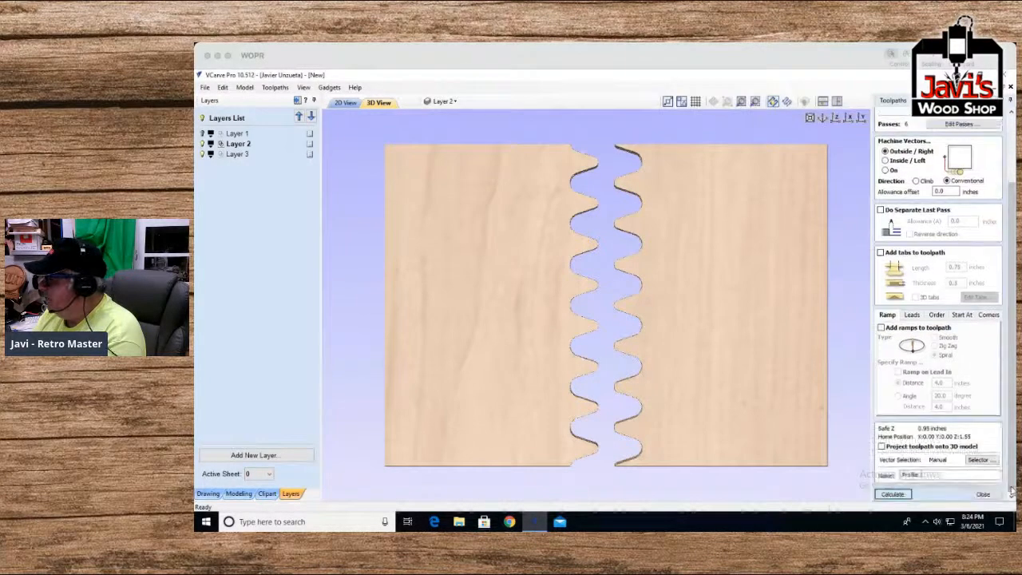
click(891, 495)
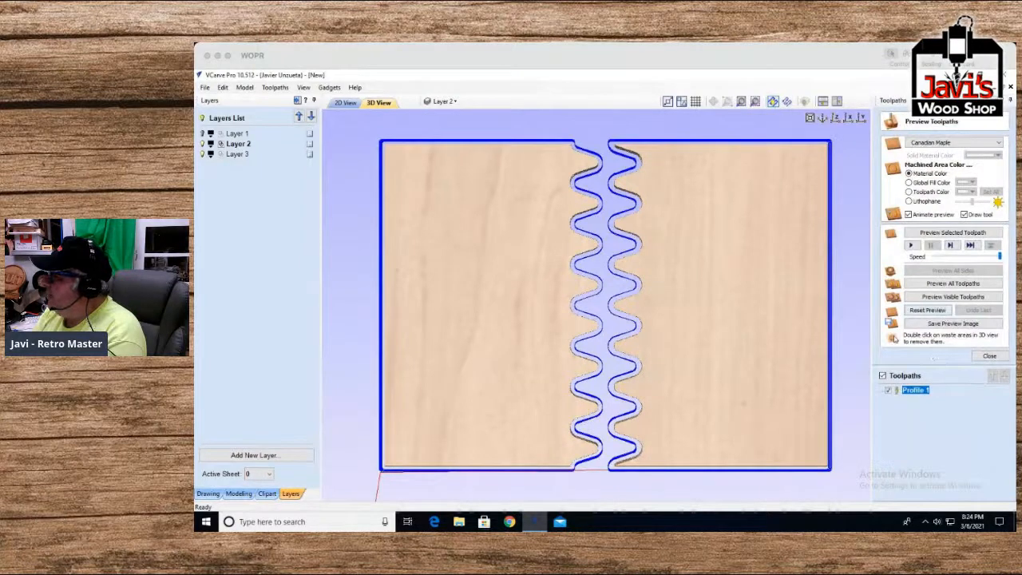
Reset the preview, simulate all toolpaths again, and remove the waste material around the two pieces
click(925, 310)
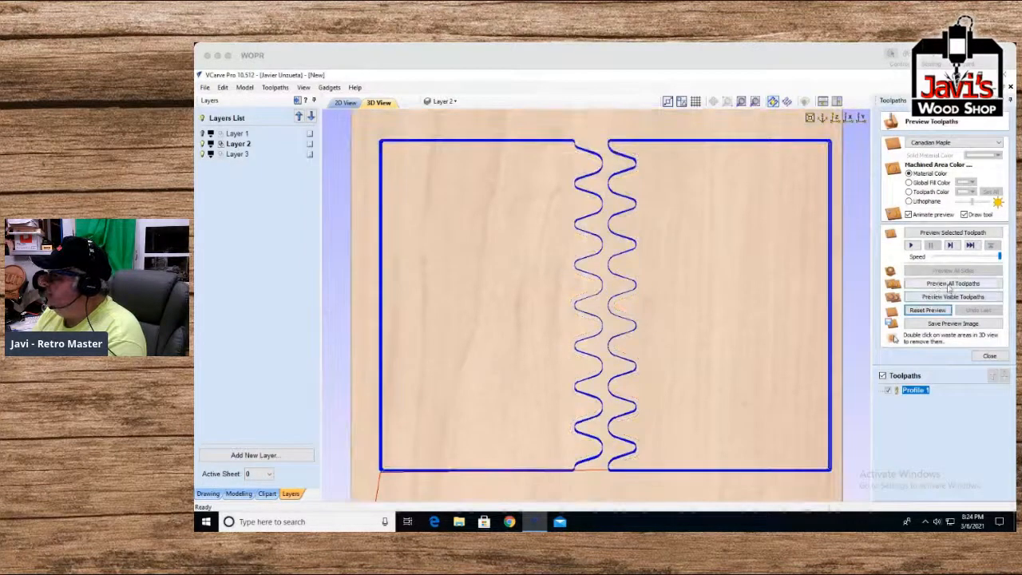
click(947, 285)
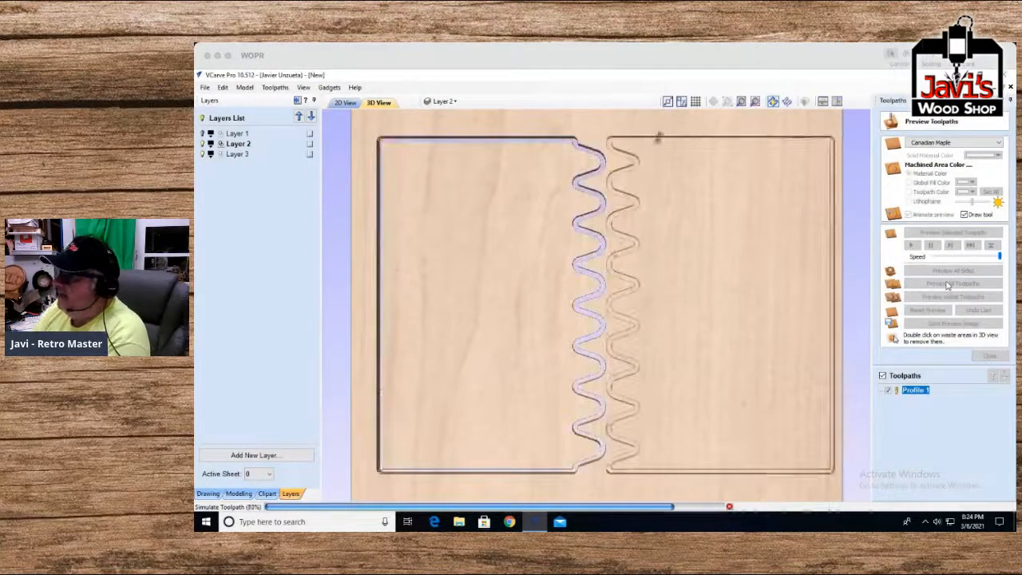
double_click(602, 123)
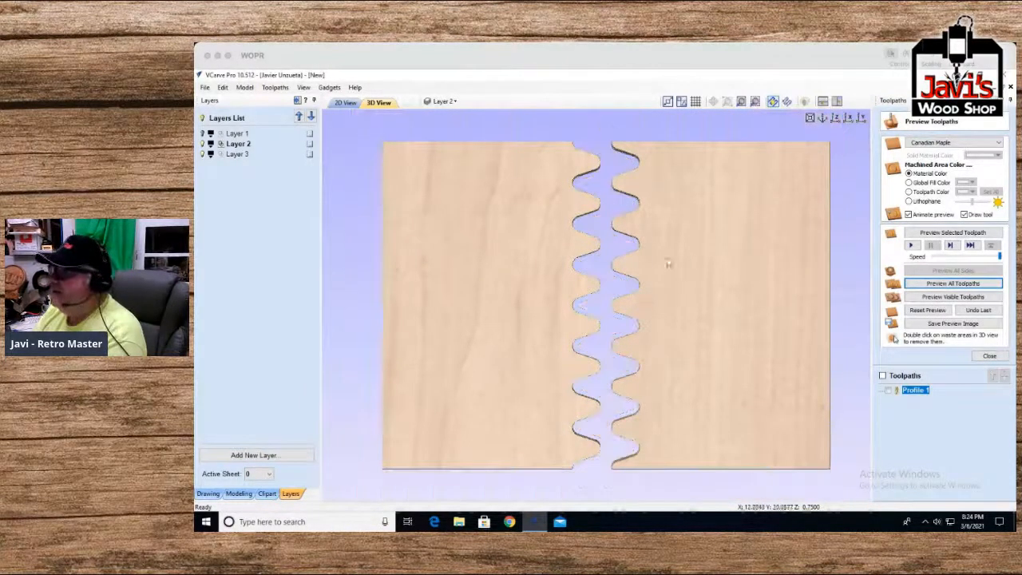
Examine how the rounded fingers and recesses of the two previewed pieces match along the joint
scroll(592, 287, up, 5)
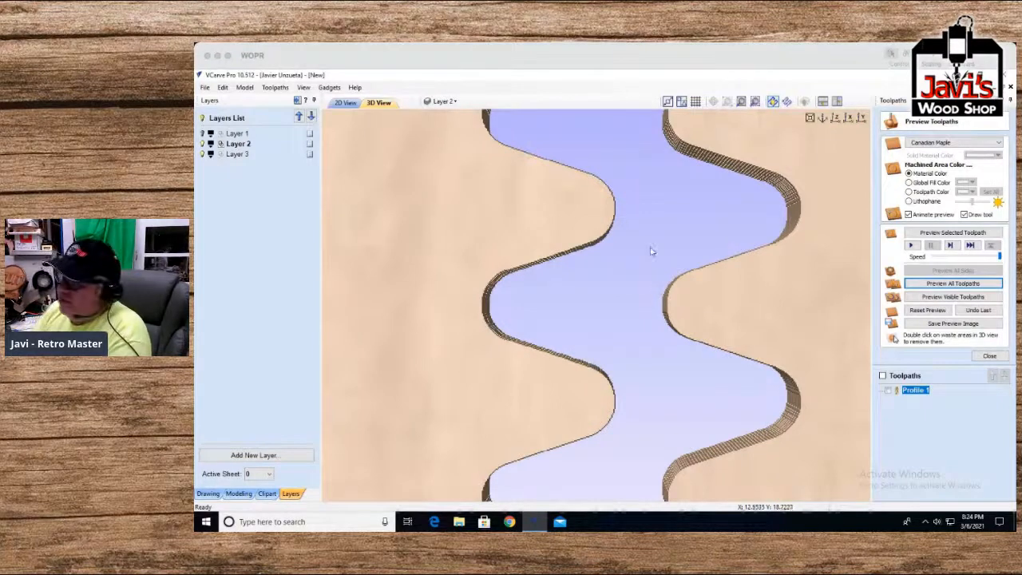
scroll(647, 333, down, 5)
scroll(648, 334, down, 5)
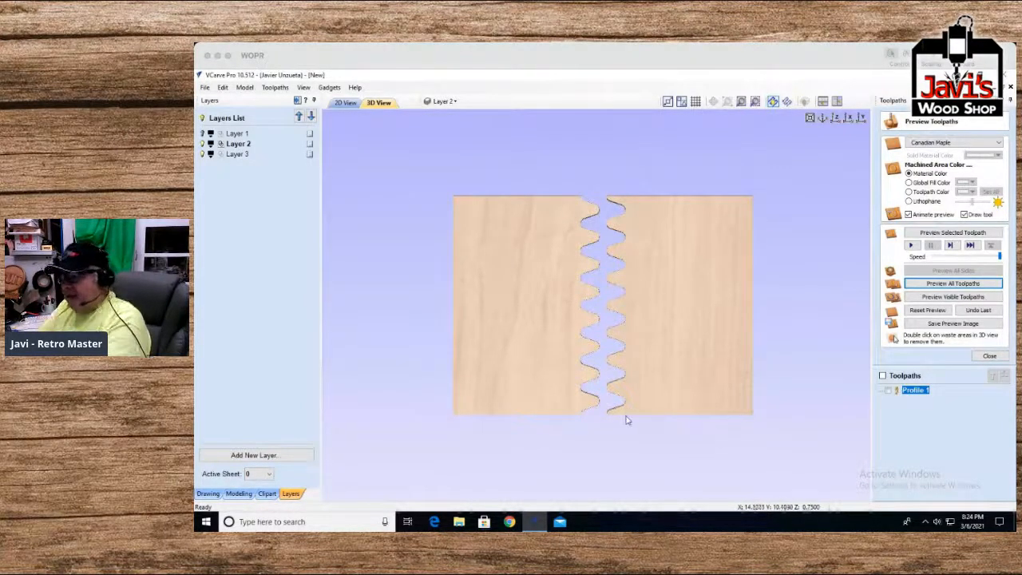
scroll(604, 383, up, 5)
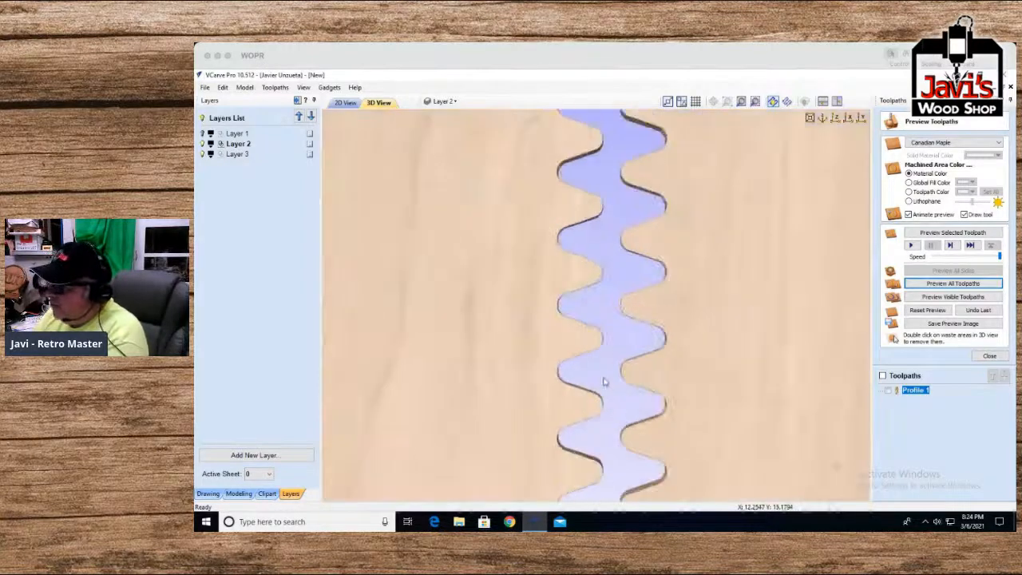
scroll(604, 381, up, 3)
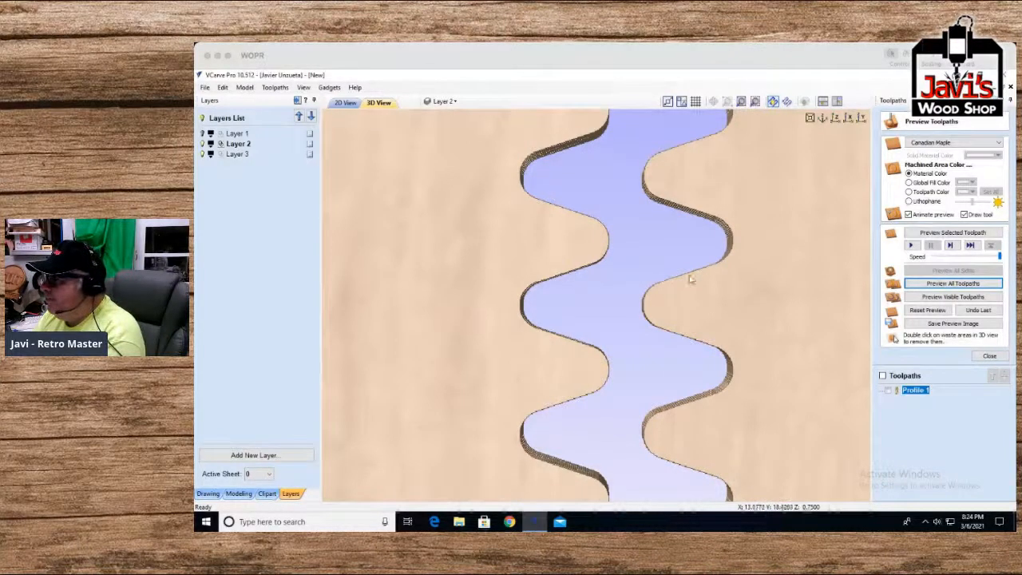
scroll(552, 319, down, 6)
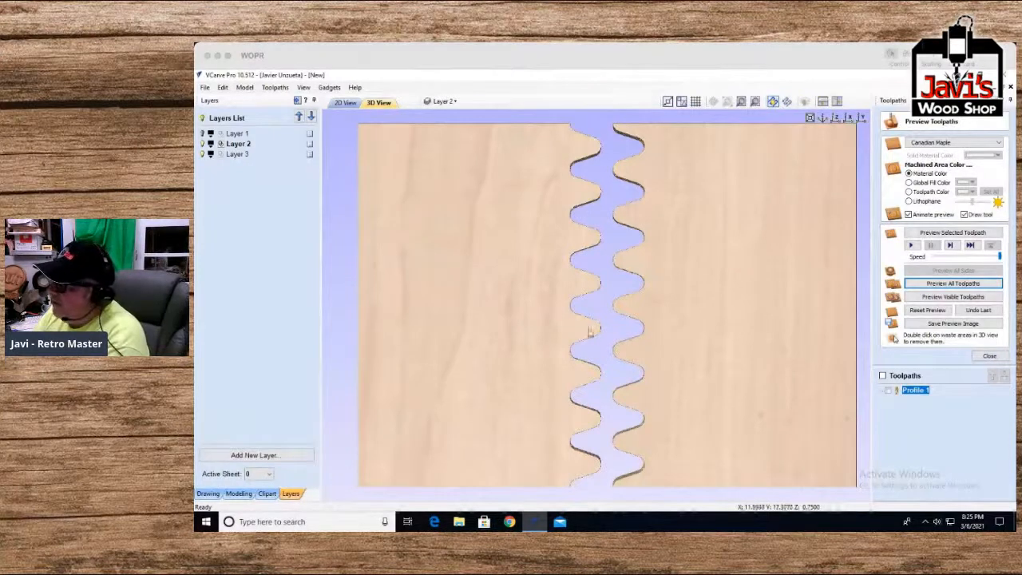
scroll(594, 430, up, 5)
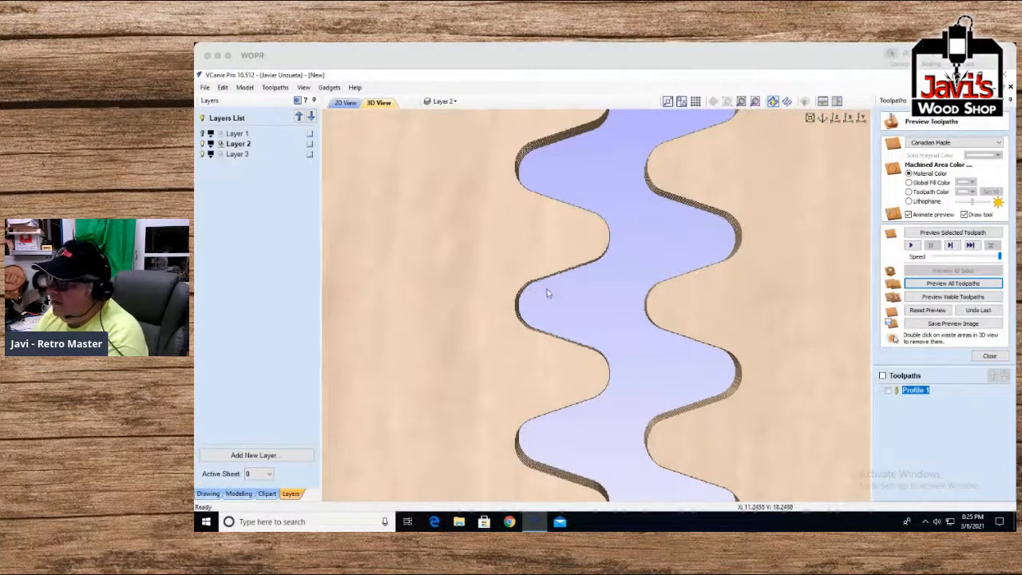
Set the Profile 1 toolpath's allowance offset to 1 inch and recalculate it
scroll(549, 294, down, 5)
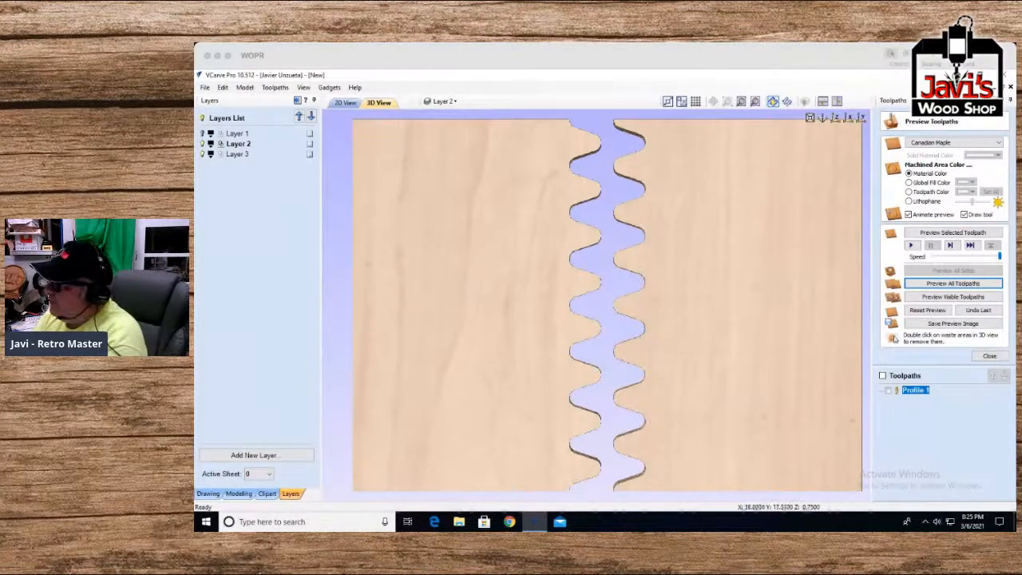
click(988, 356)
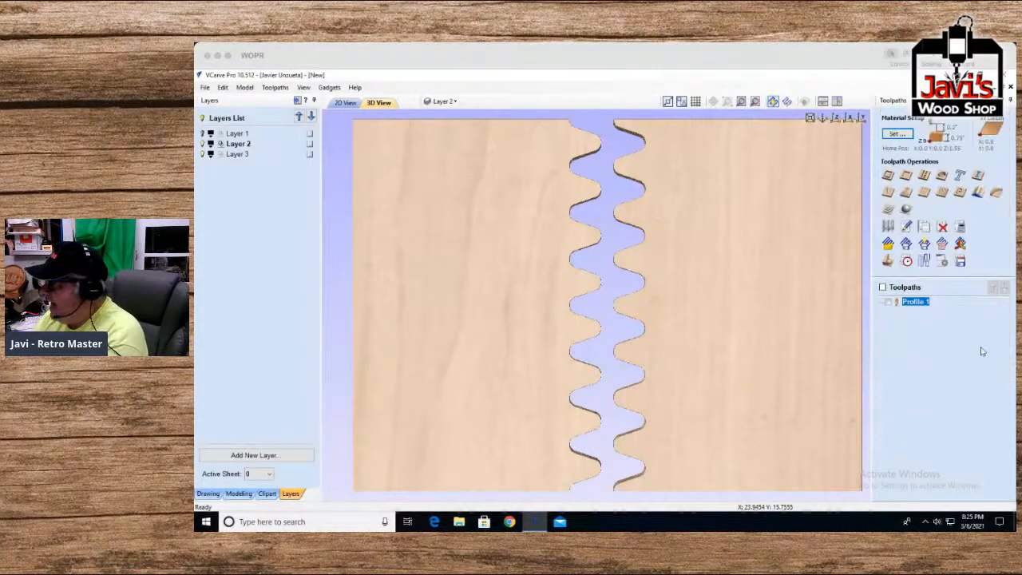
double_click(912, 301)
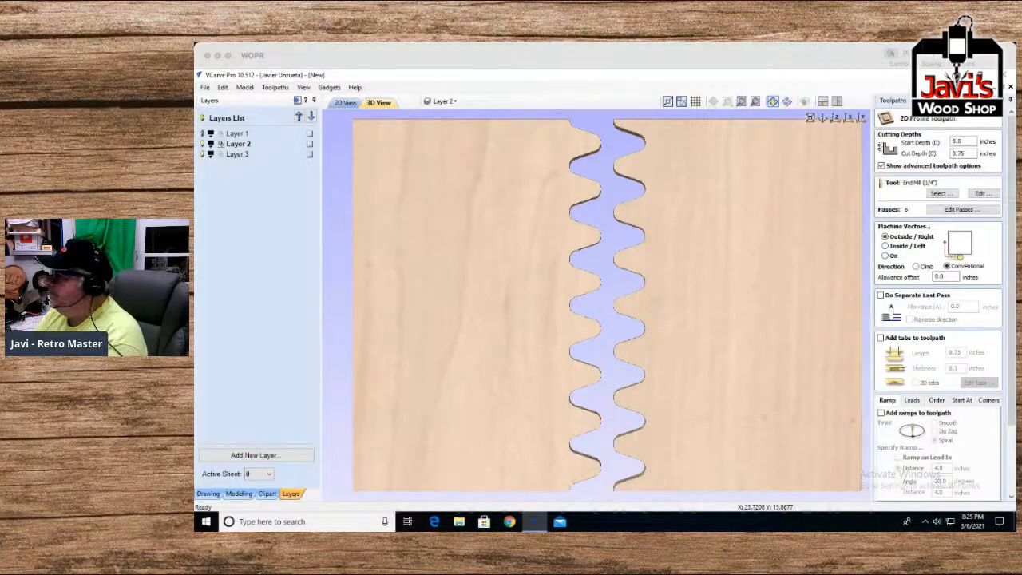
double_click(950, 276)
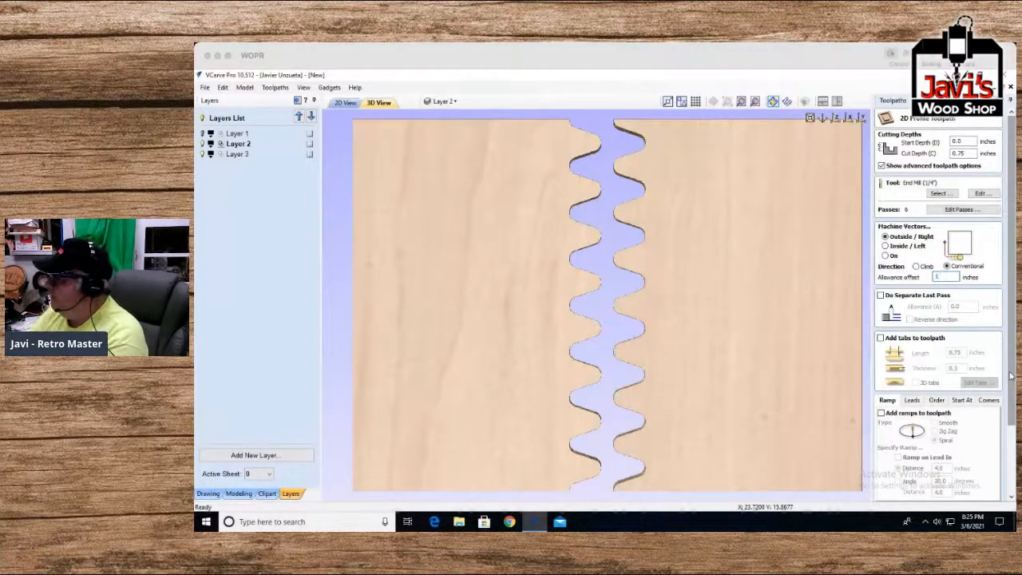
scroll(1009, 482, down, 5)
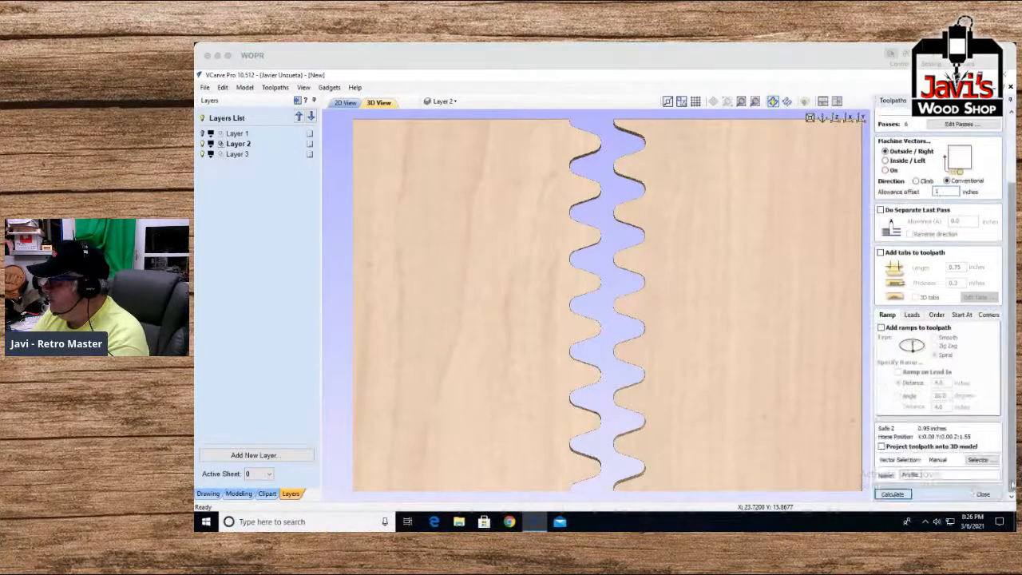
click(893, 487)
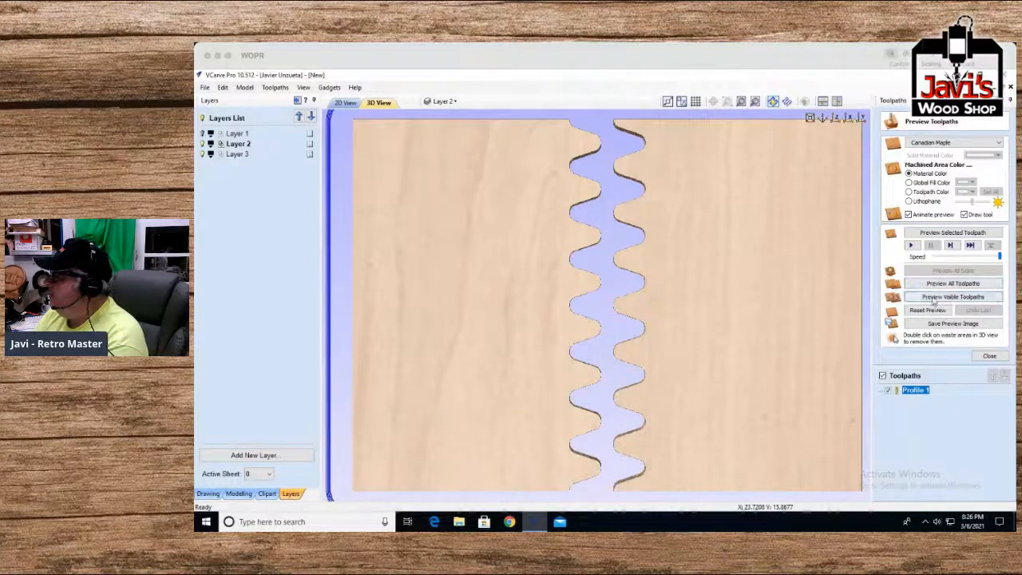
Simulate the toolpath with the 1 inch offset on a fresh block, remove the cut-away material, and reset the preview
click(938, 286)
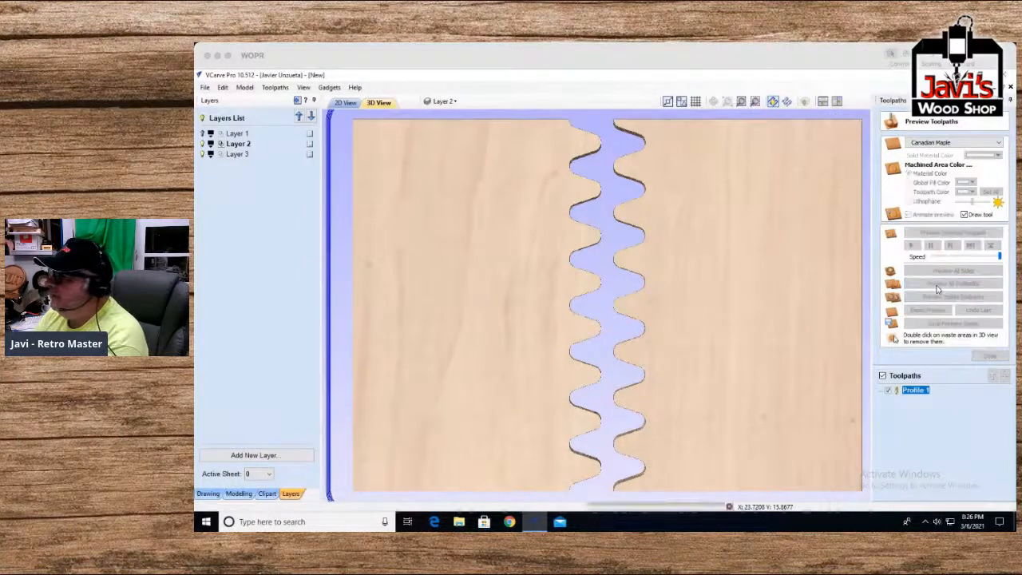
click(928, 311)
click(934, 287)
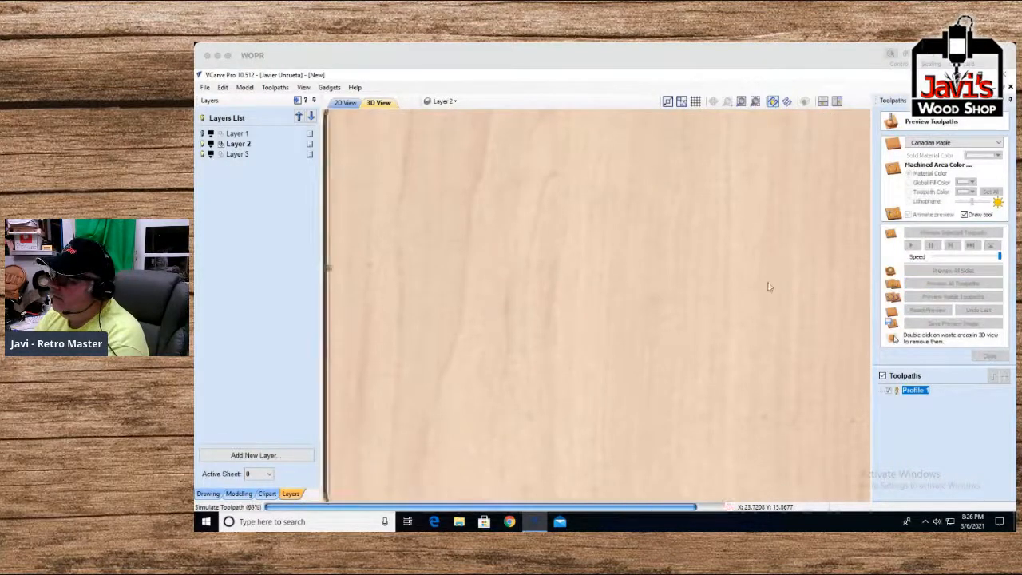
double_click(808, 307)
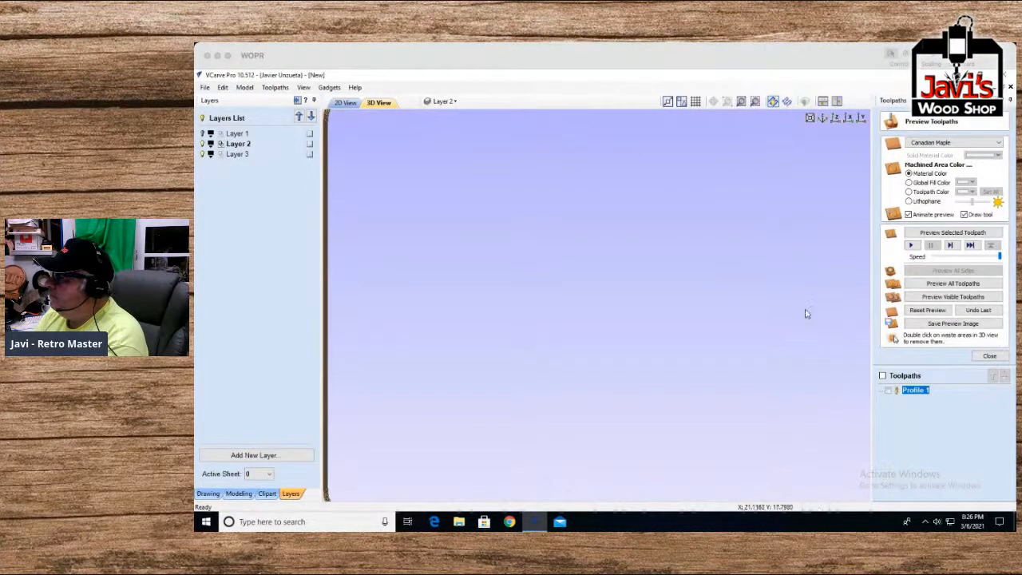
click(932, 311)
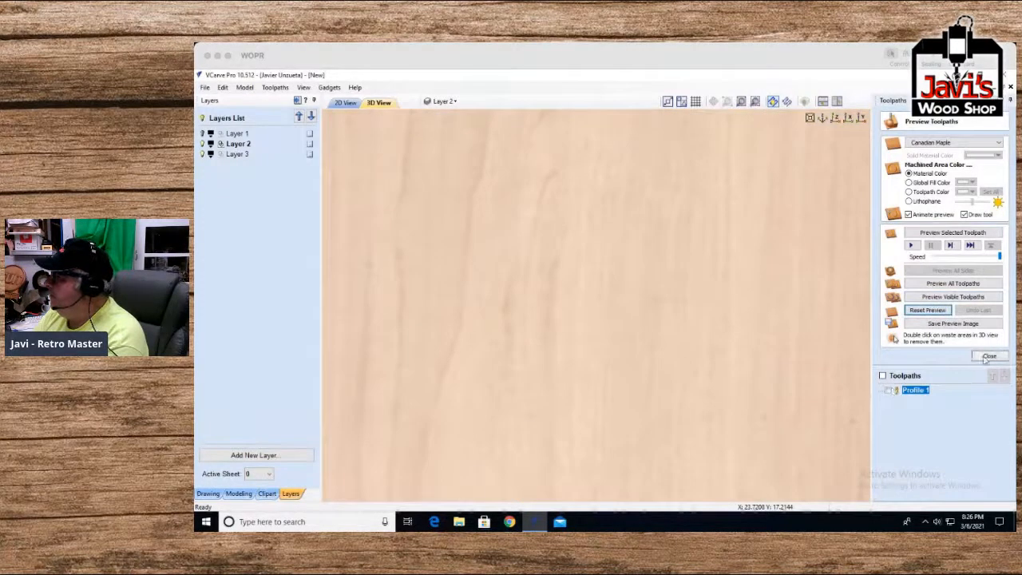
Set the Profile 1 allowance offset to 0.25 inch, recalculate the toolpath, and preview all toolpaths
double_click(910, 391)
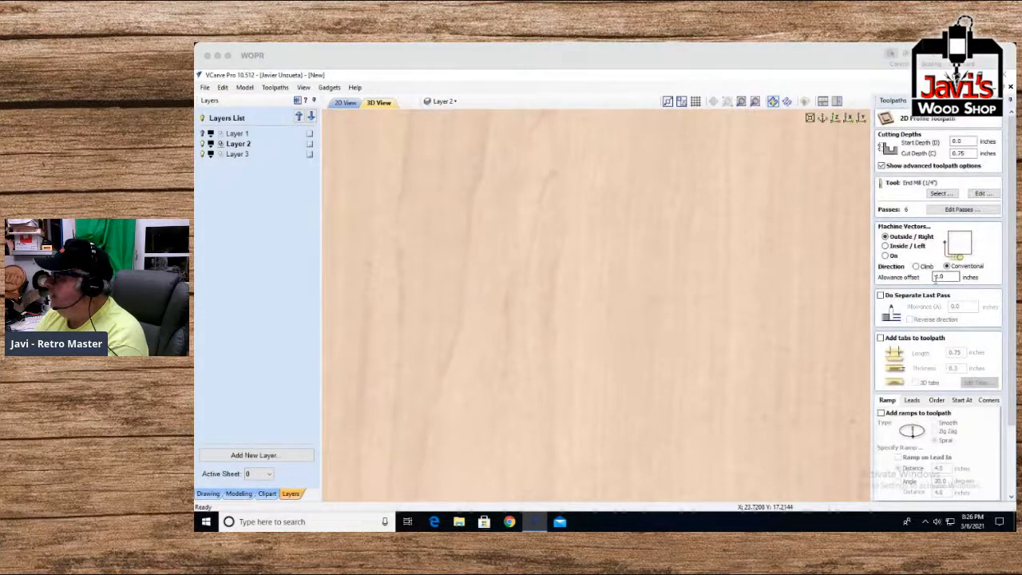
double_click(946, 276)
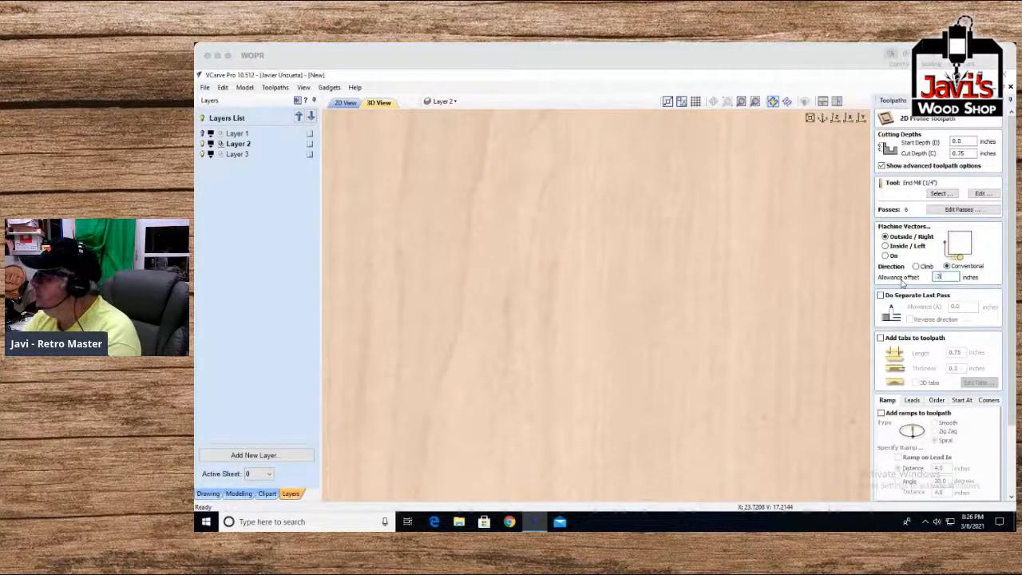
scroll(902, 281, down, 3)
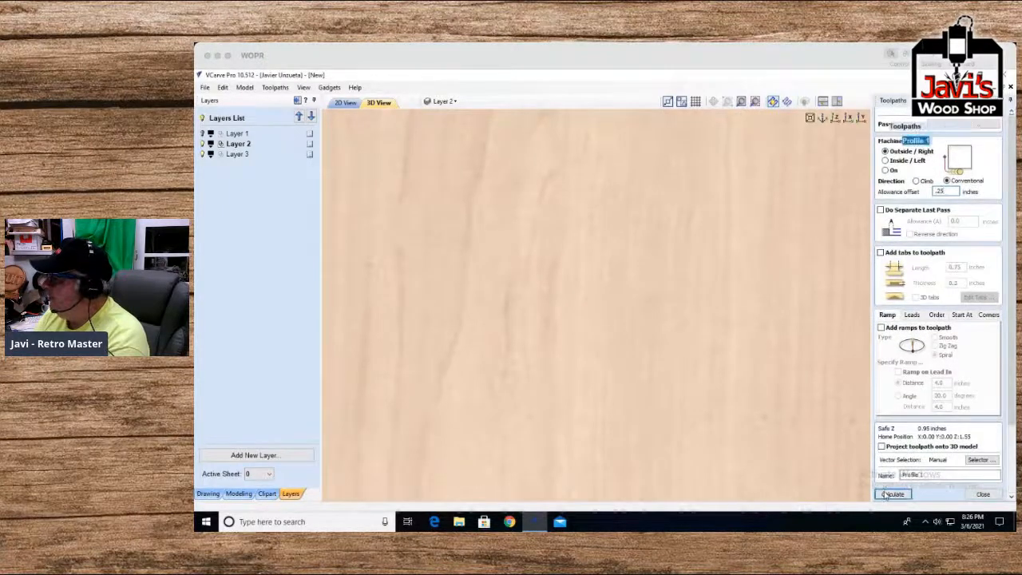
click(889, 491)
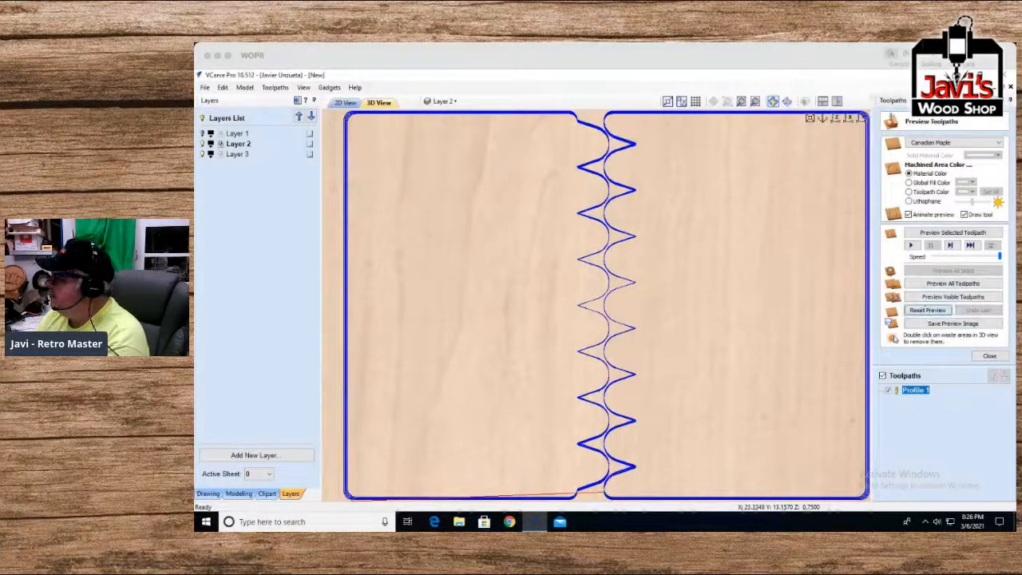
click(931, 281)
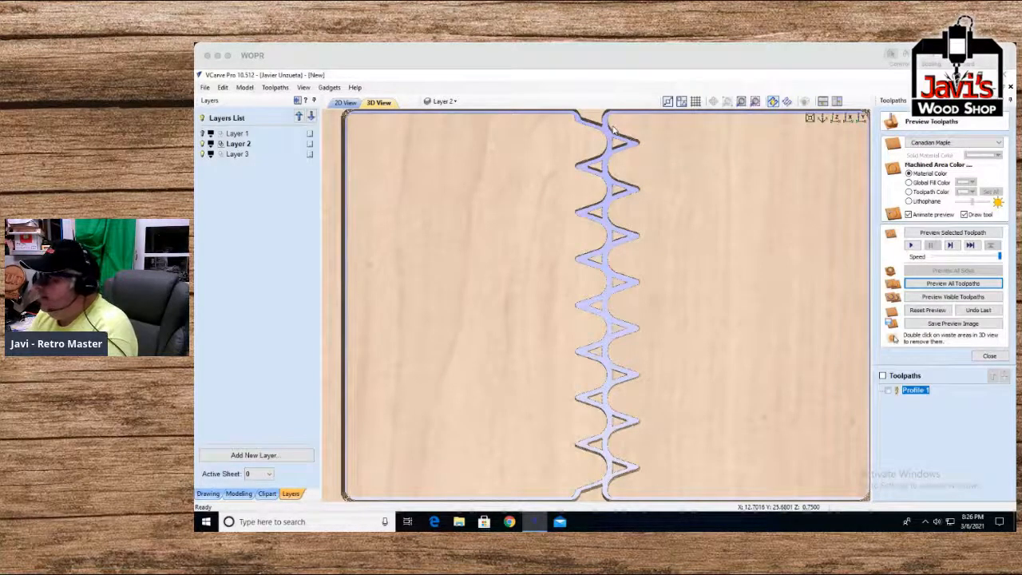
Change the Profile 1 allowance offset to -0.25 inch and recalculate the toolpath
click(988, 356)
double_click(914, 301)
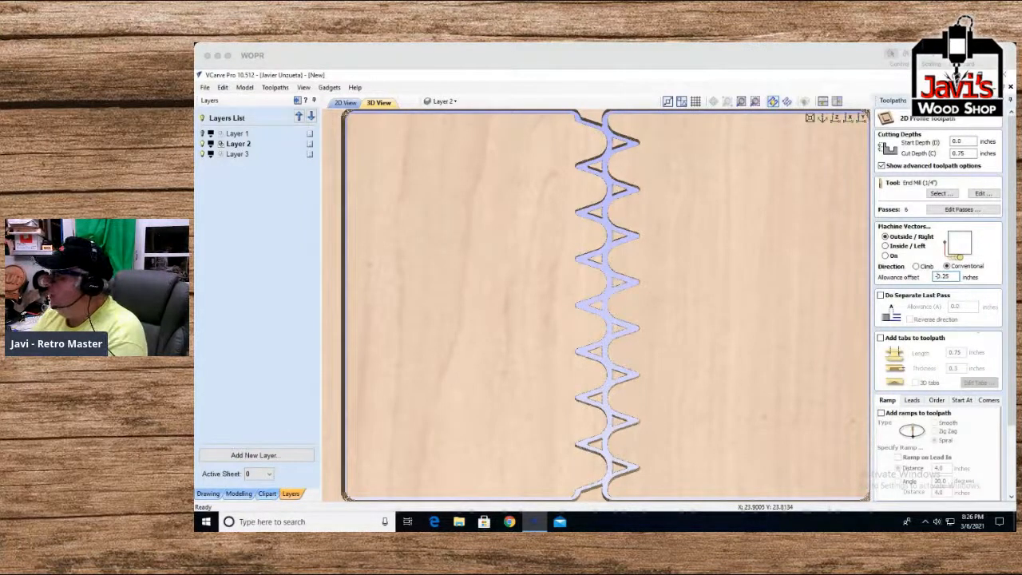
scroll(938, 359, down, 5)
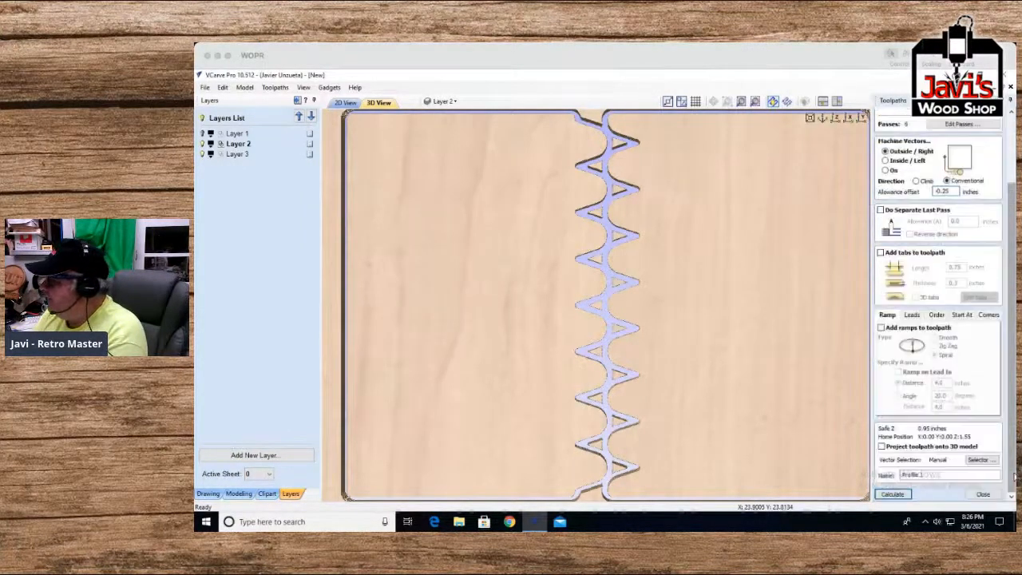
click(894, 492)
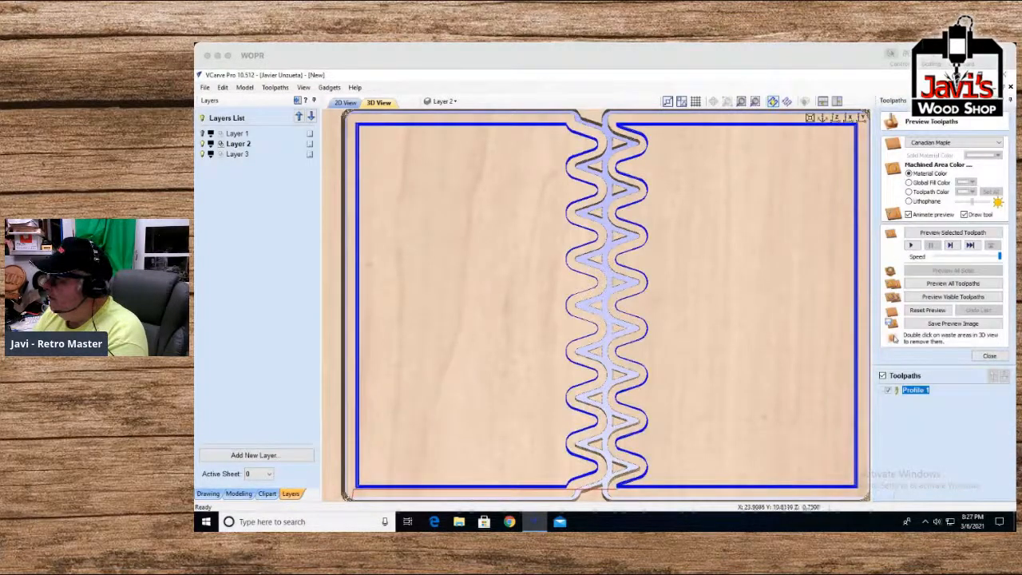
Reset the preview, simulate the toolpath with the -0.25 inch offset, and remove the waste around both pieces
click(928, 310)
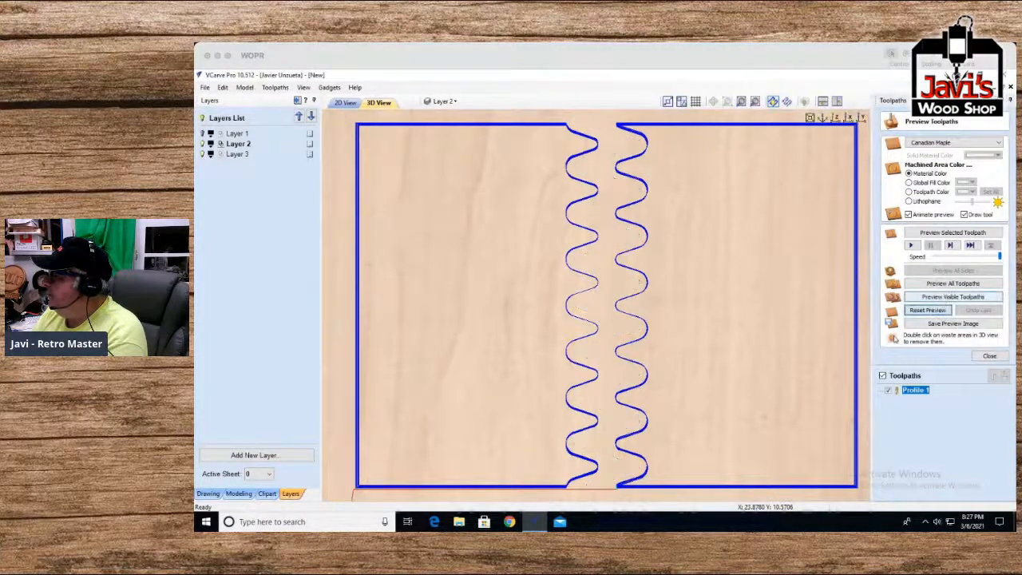
click(944, 284)
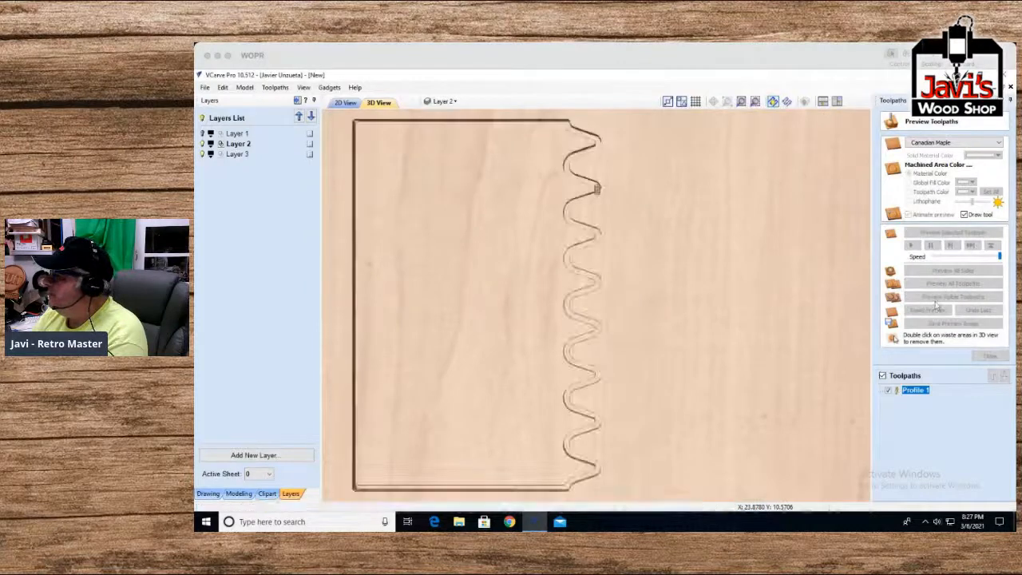
double_click(599, 309)
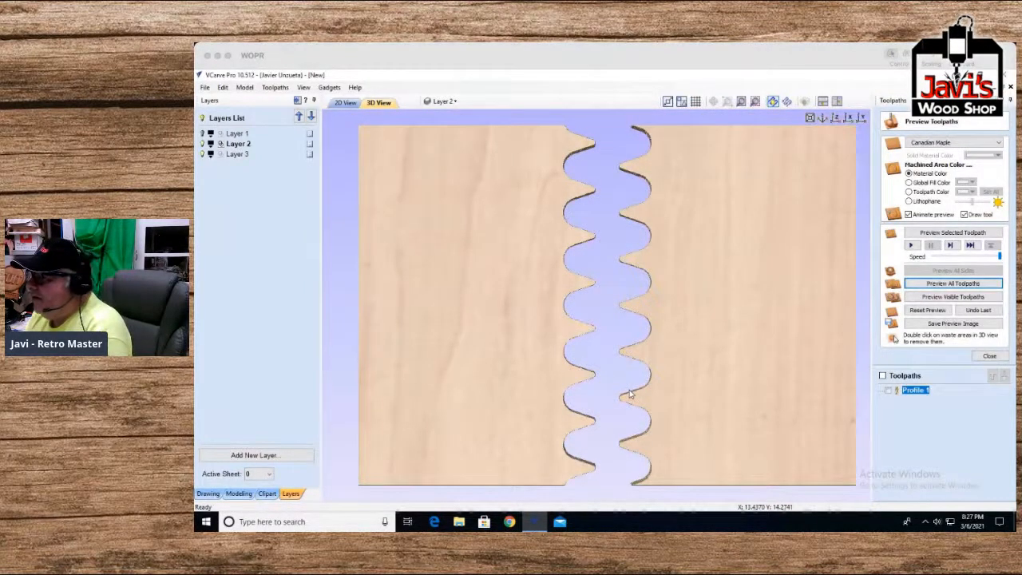
Set the Profile 1 allowance offset to -0.001 inch, recalculate the toolpath, and preview all toolpaths
double_click(911, 390)
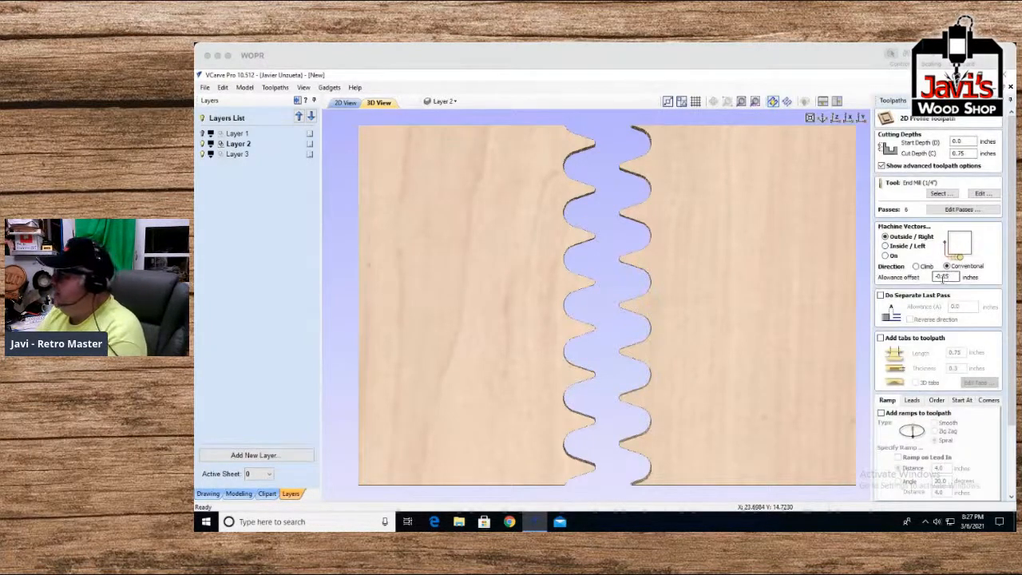
drag(942, 277, 1014, 281)
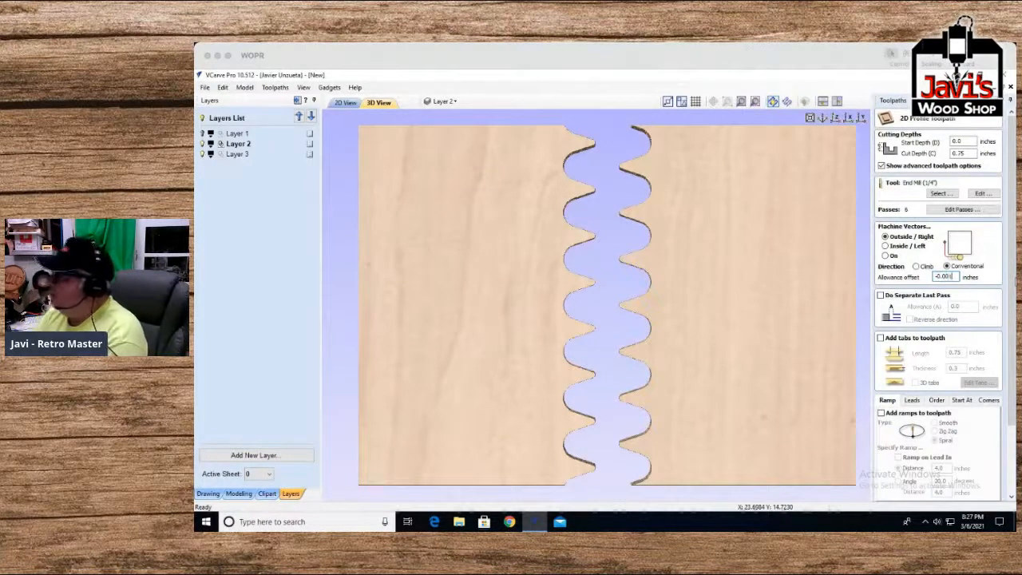
scroll(942, 319, down, 5)
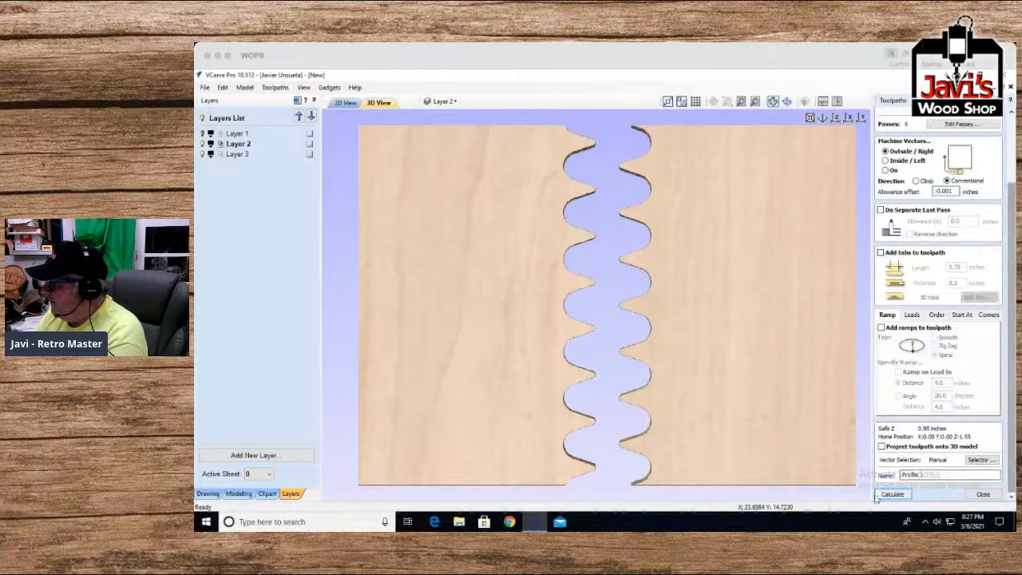
click(896, 493)
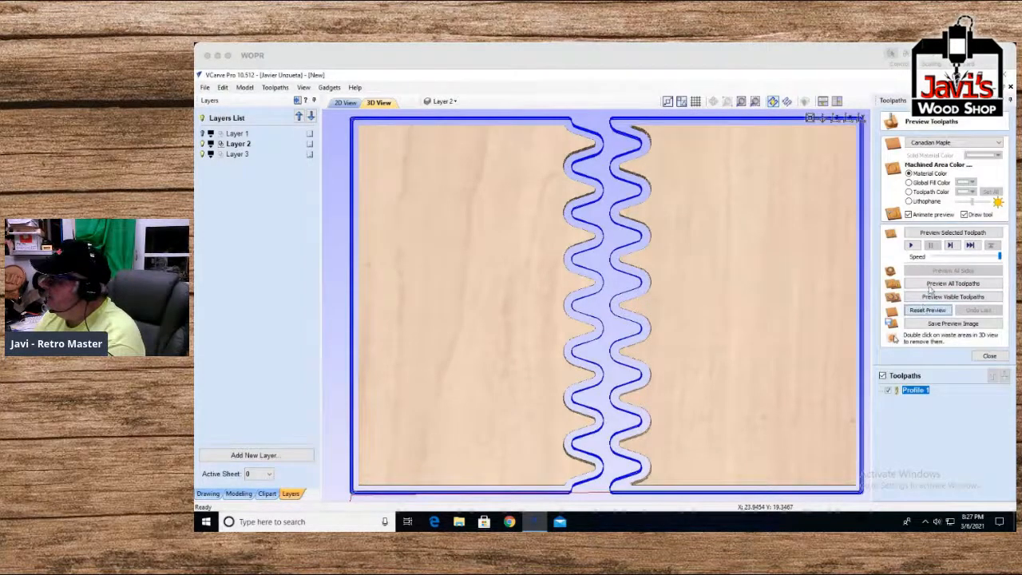
click(932, 284)
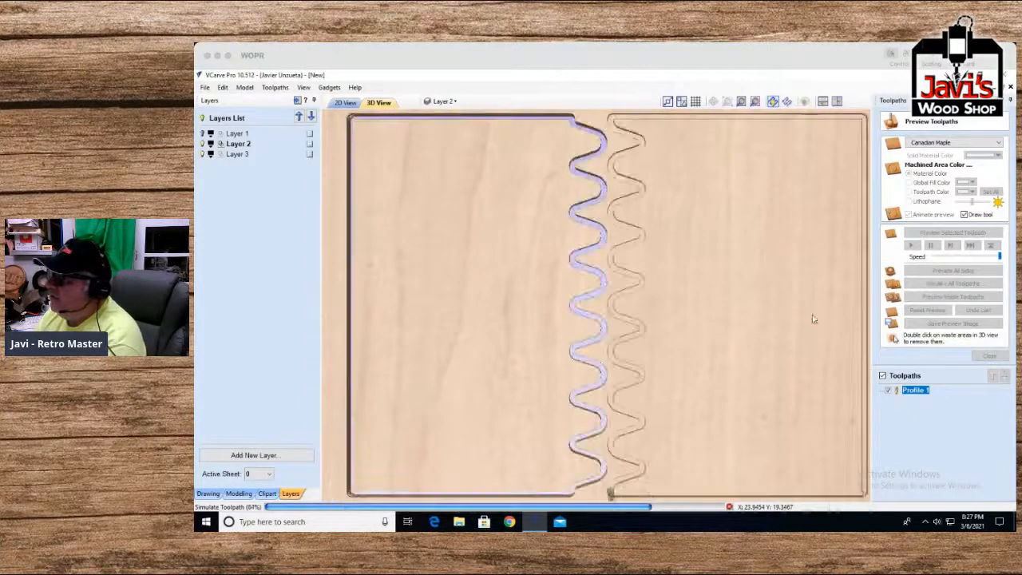
double_click(915, 391)
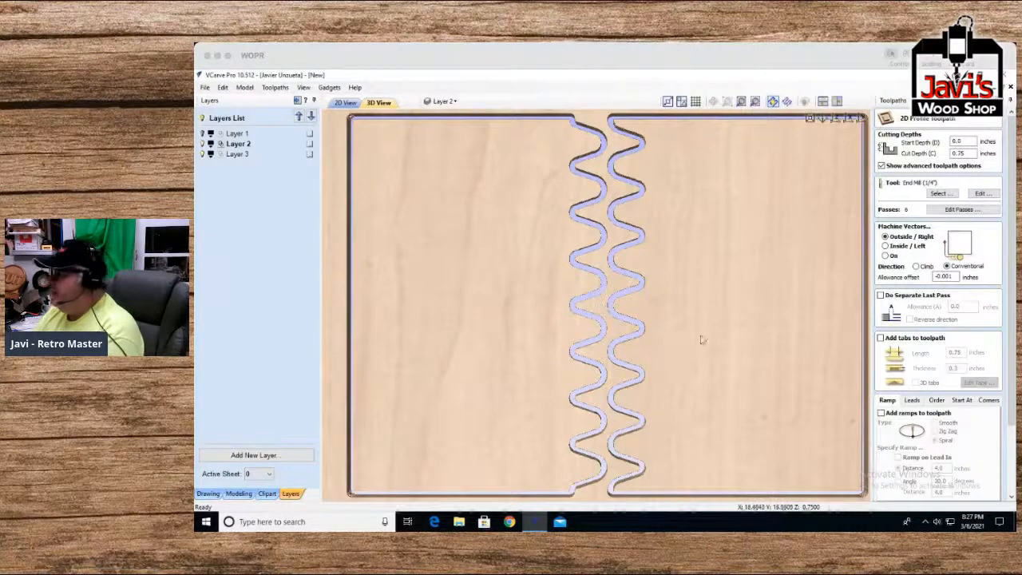
scroll(884, 479, down, 3)
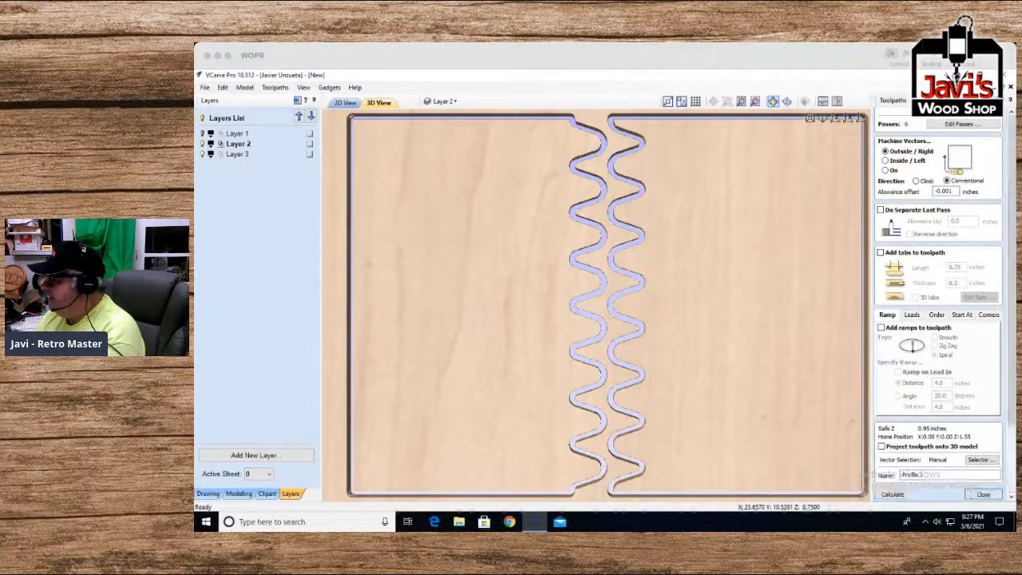
click(892, 493)
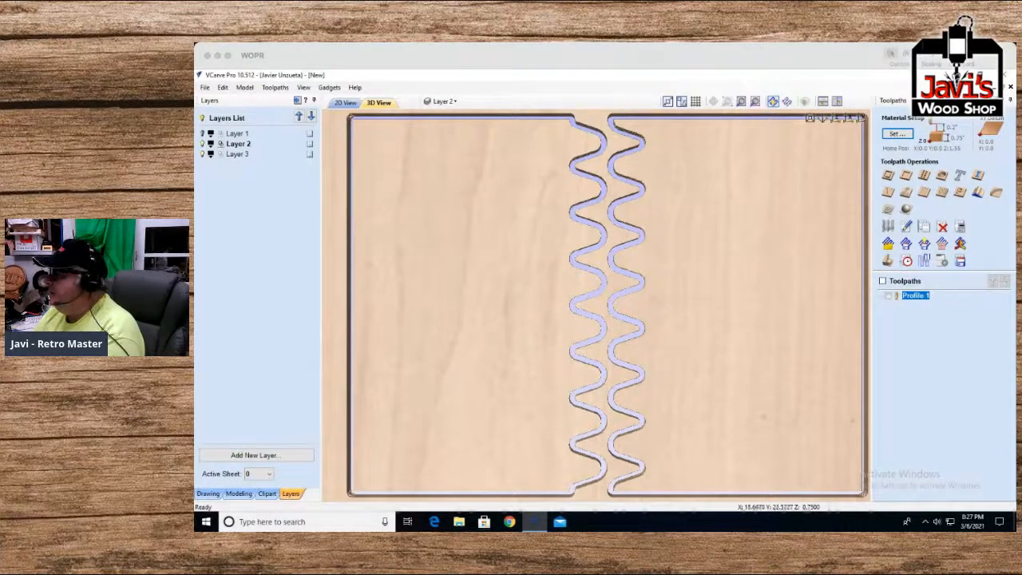
Reopen the toolpath preview, reset it, simulate all toolpaths, and remove the waste between and around the two pieces
click(888, 260)
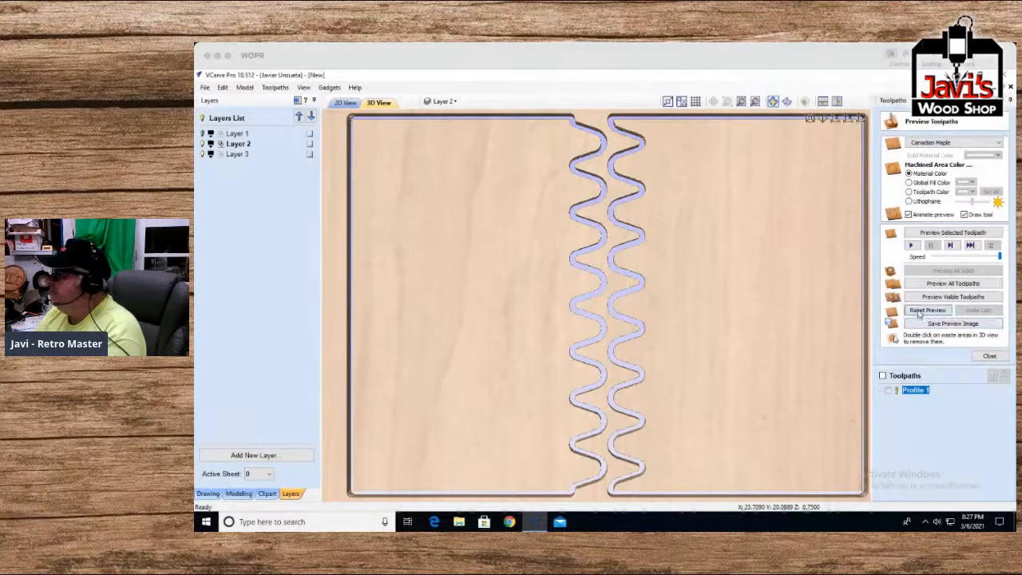
click(920, 313)
click(922, 284)
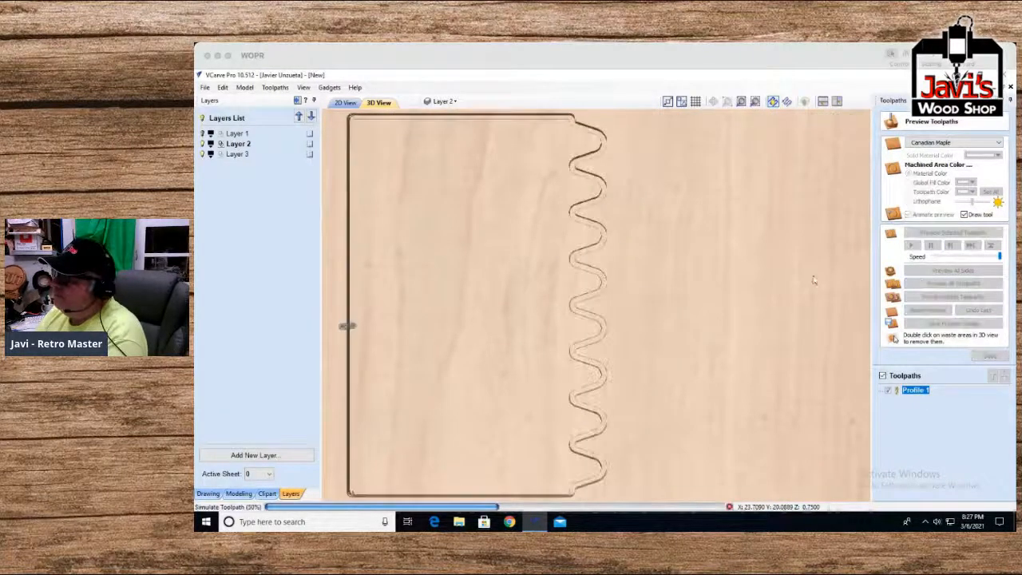
double_click(596, 118)
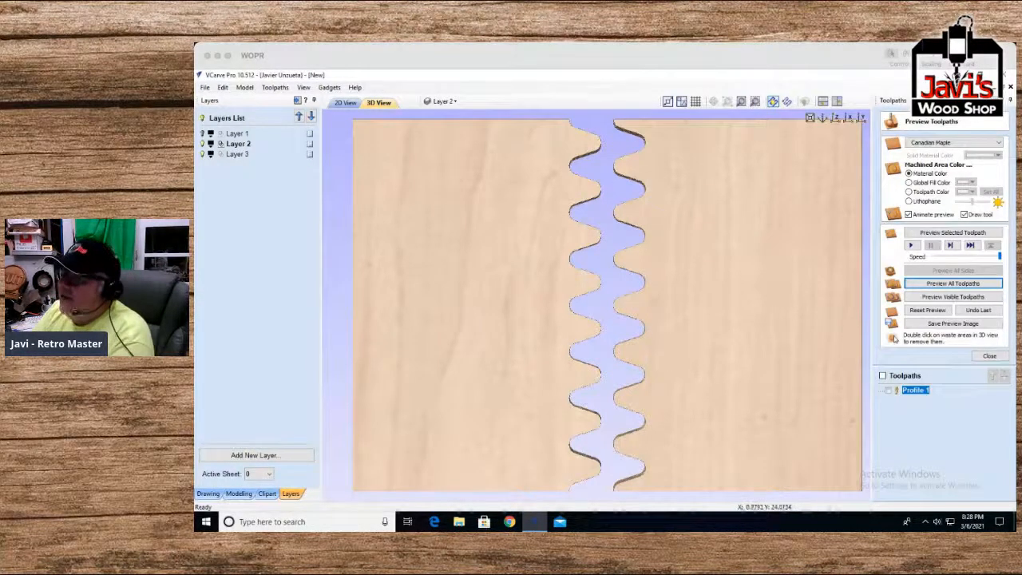
In the 2D view, draw a vertical line tangent to a left-hand crest of the zigzag and a short horizontal line outward from it
click(345, 103)
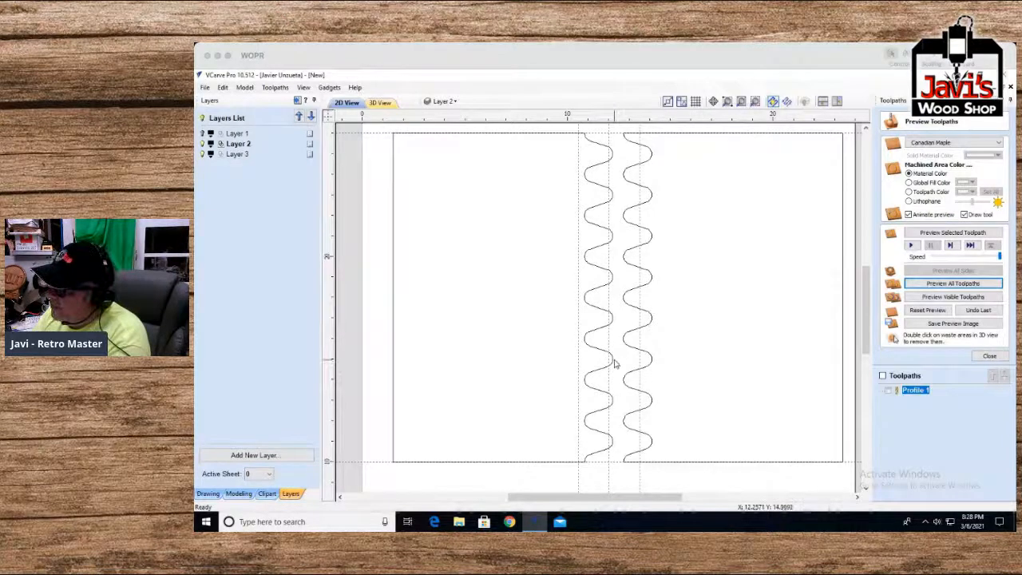
scroll(610, 359, up, 5)
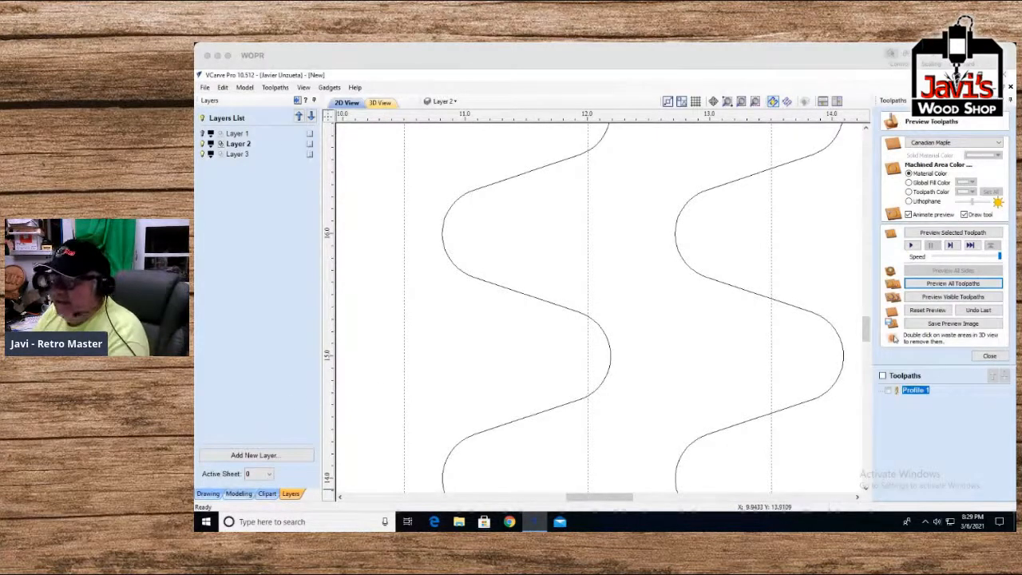
click(208, 493)
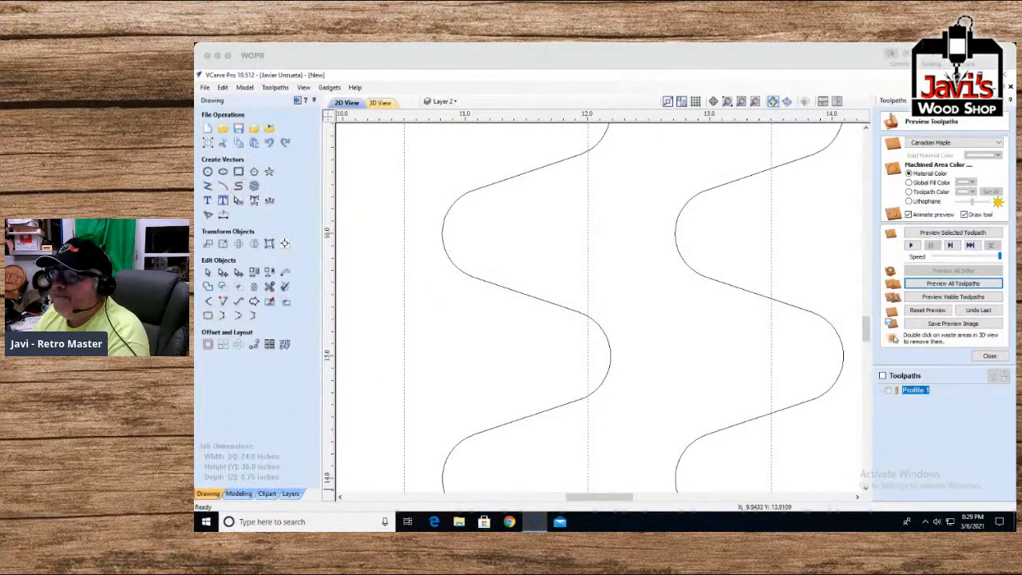
click(207, 185)
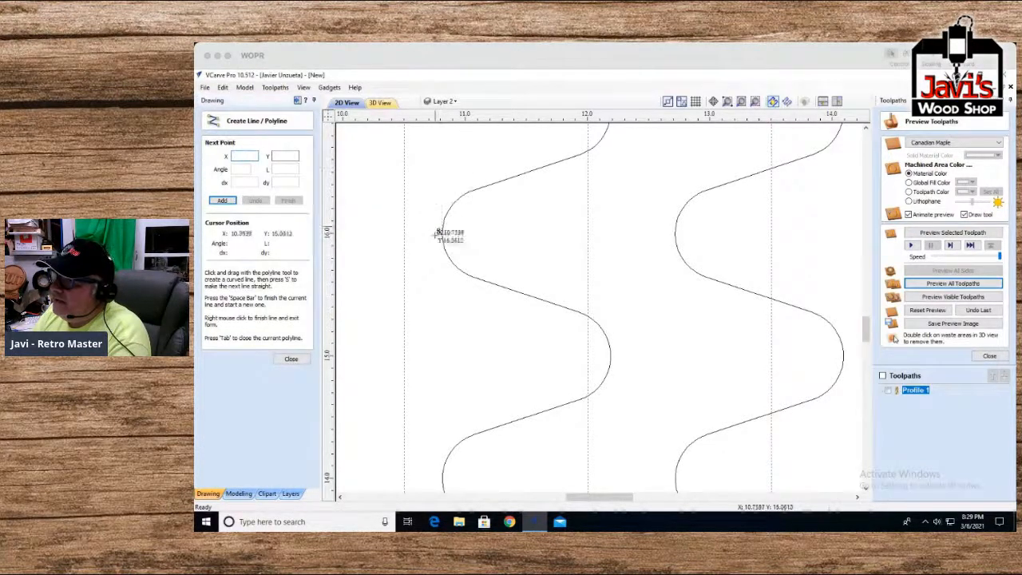
click(441, 315)
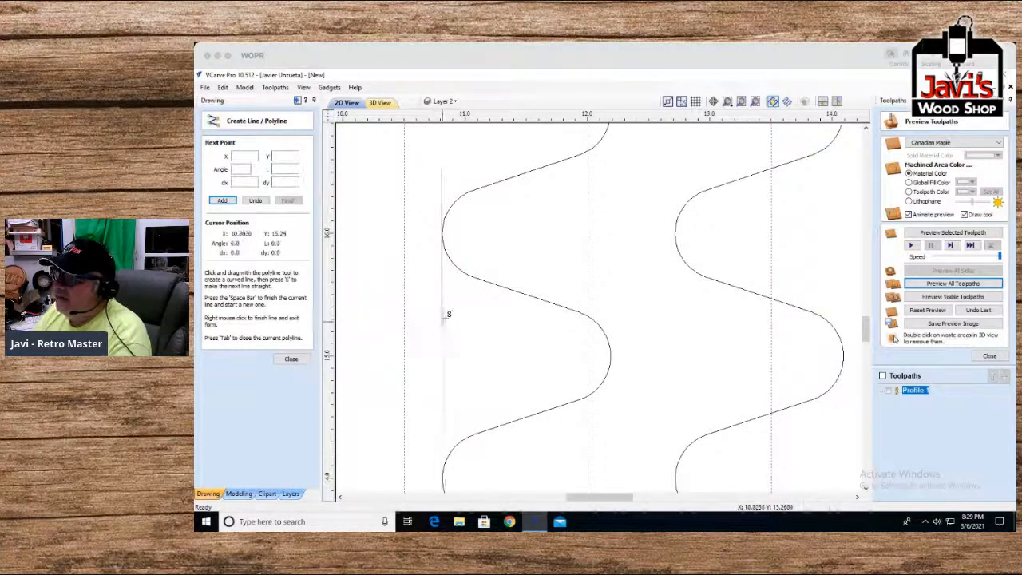
key(space)
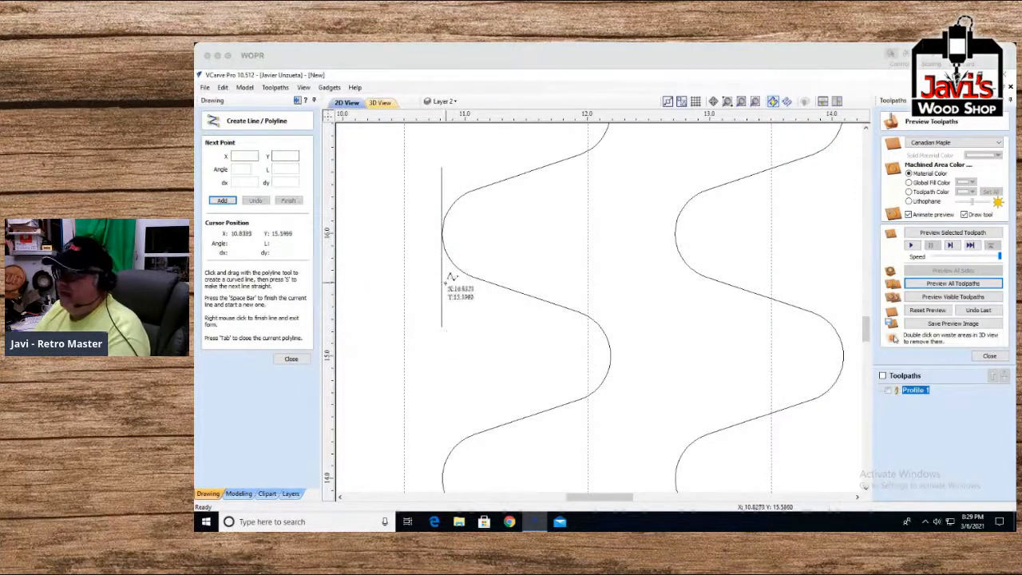
click(442, 232)
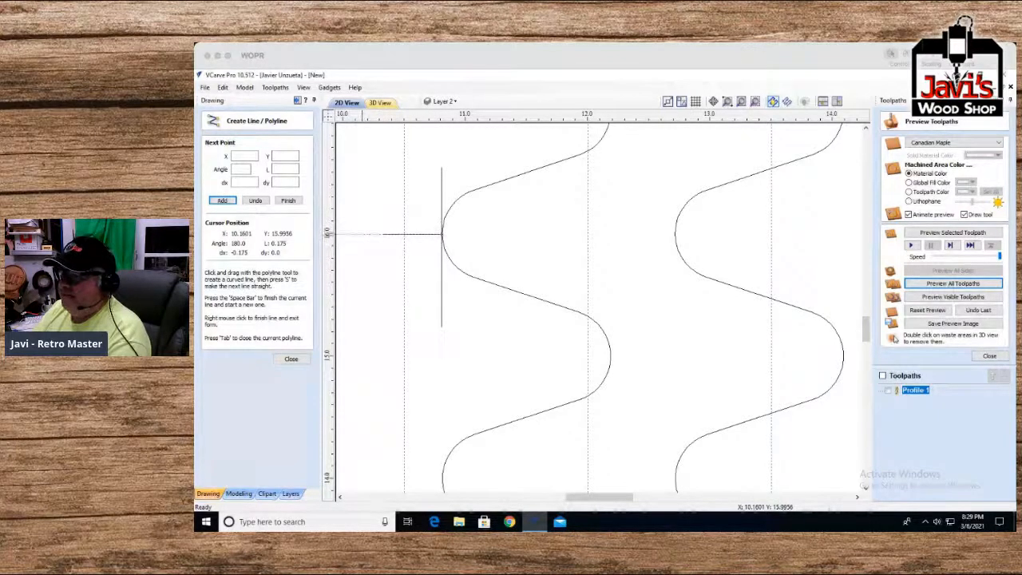
click(383, 234)
key(space)
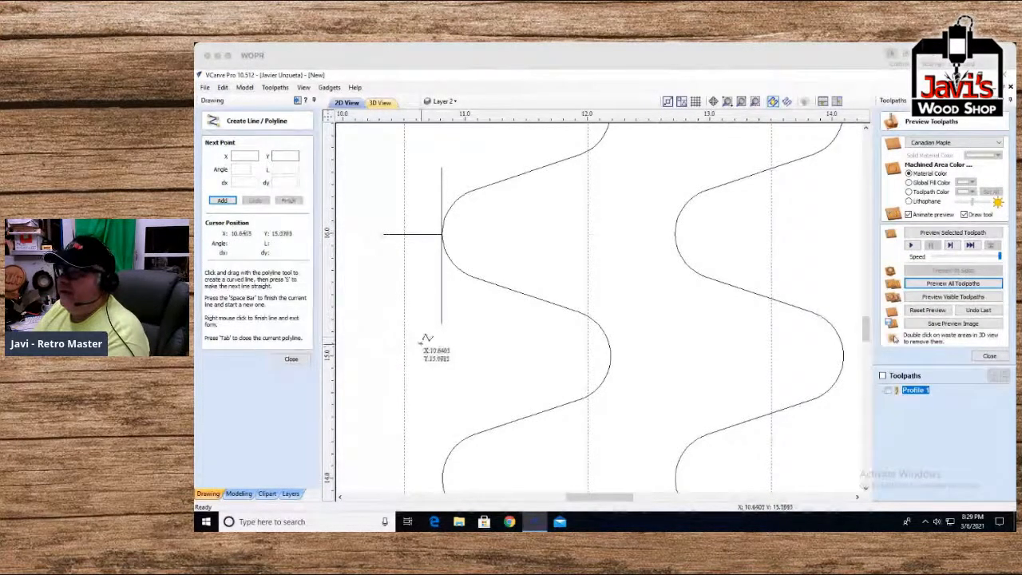
Draw a line about 1.575 inches long along the sloped flank below that crest and a perpendicular line about 0.325 inch long from it
click(469, 274)
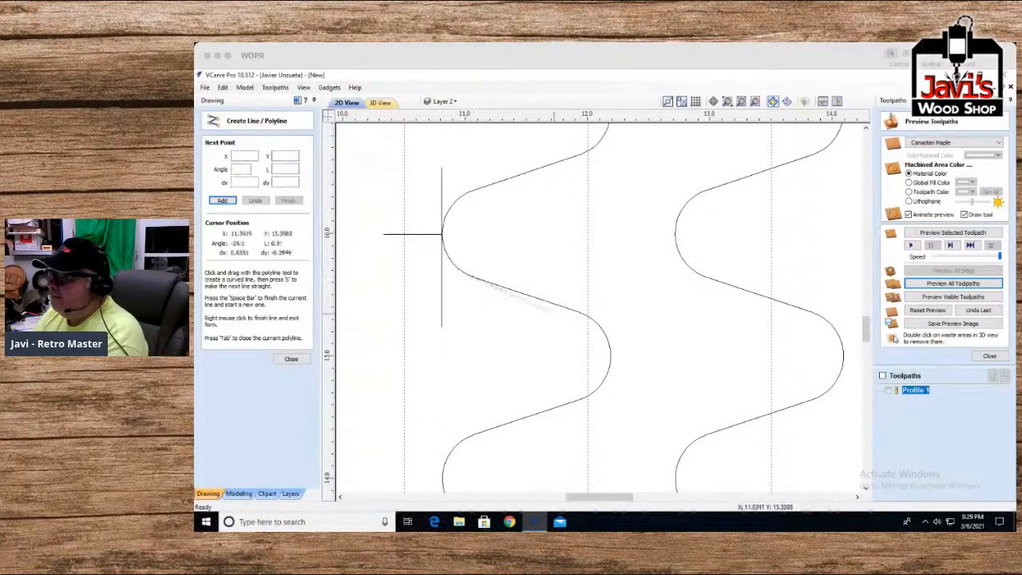
click(657, 336)
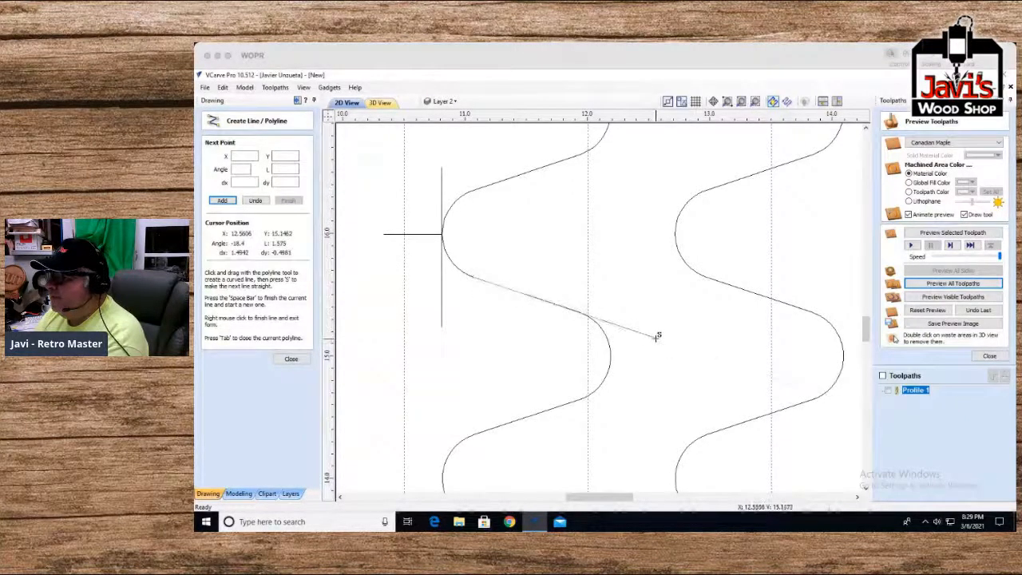
key(space)
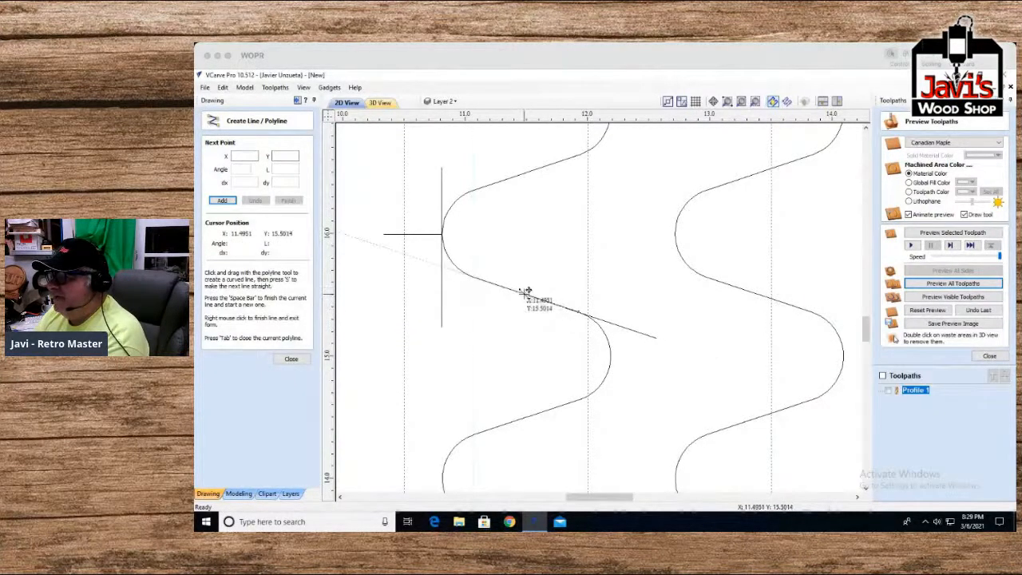
click(524, 291)
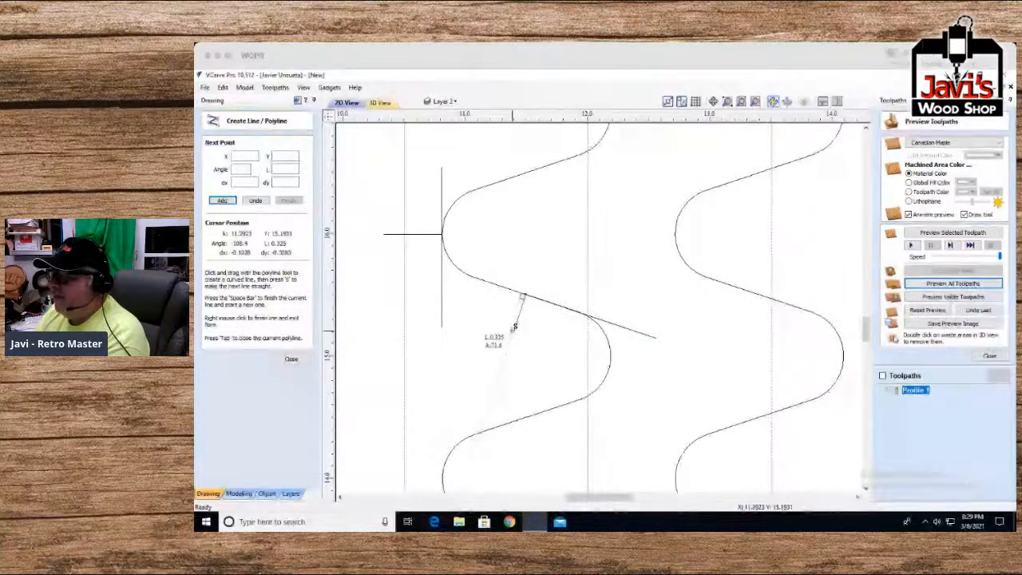
click(513, 332)
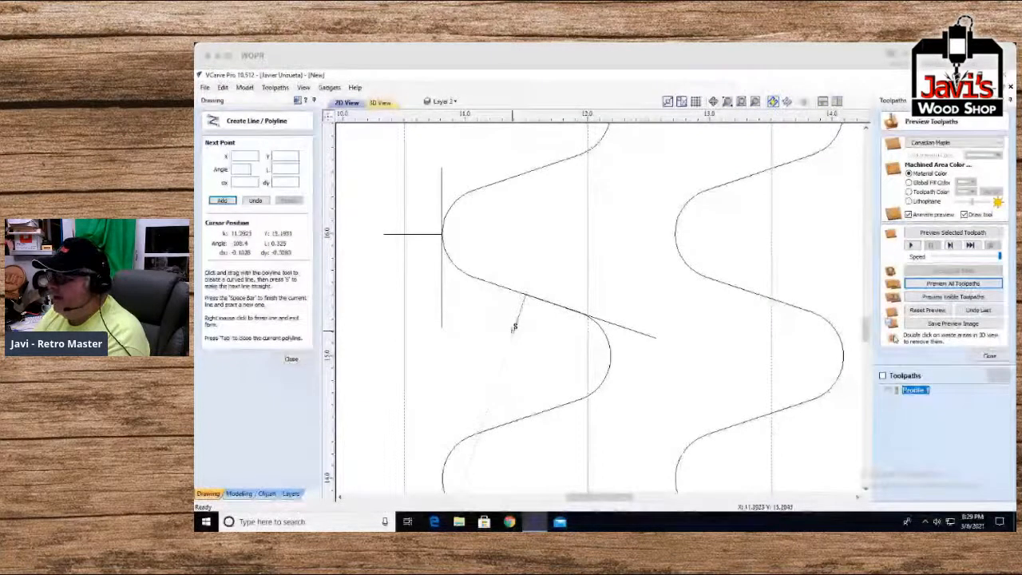
key(space)
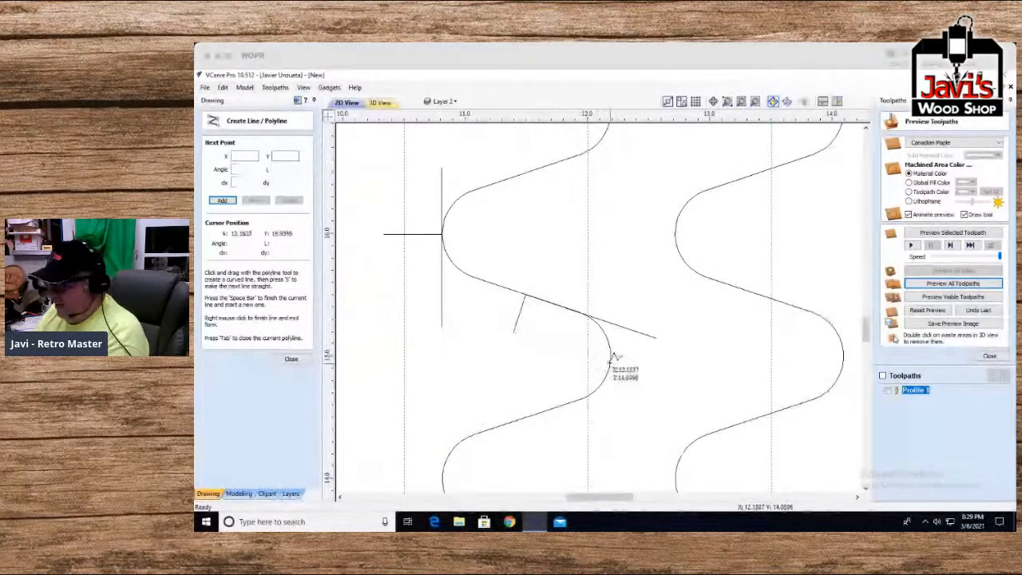
Draw a vertical line tangent to the adjacent right-hand crest and a short horizontal line inward from it, ending the polyline command
click(614, 290)
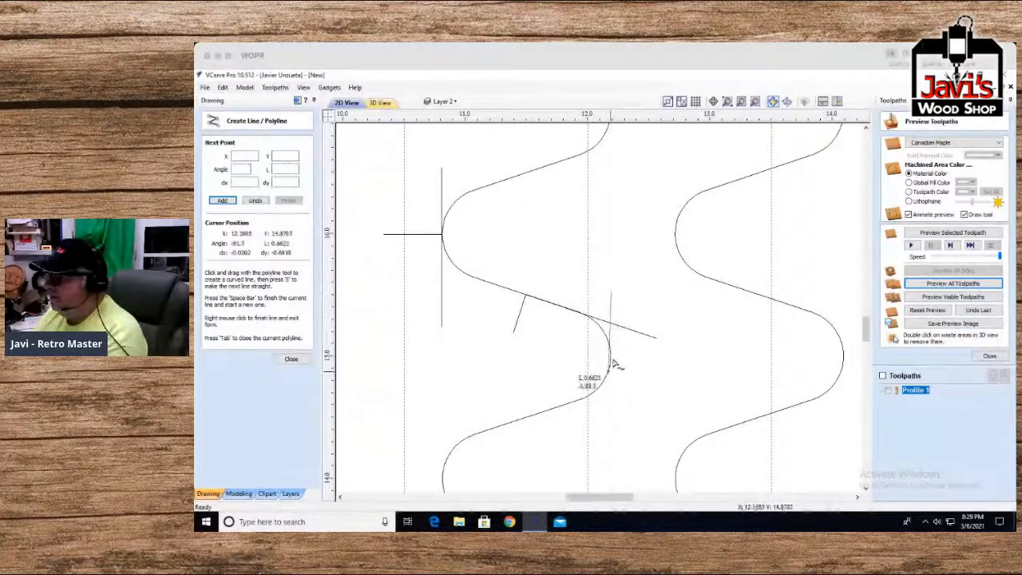
click(611, 420)
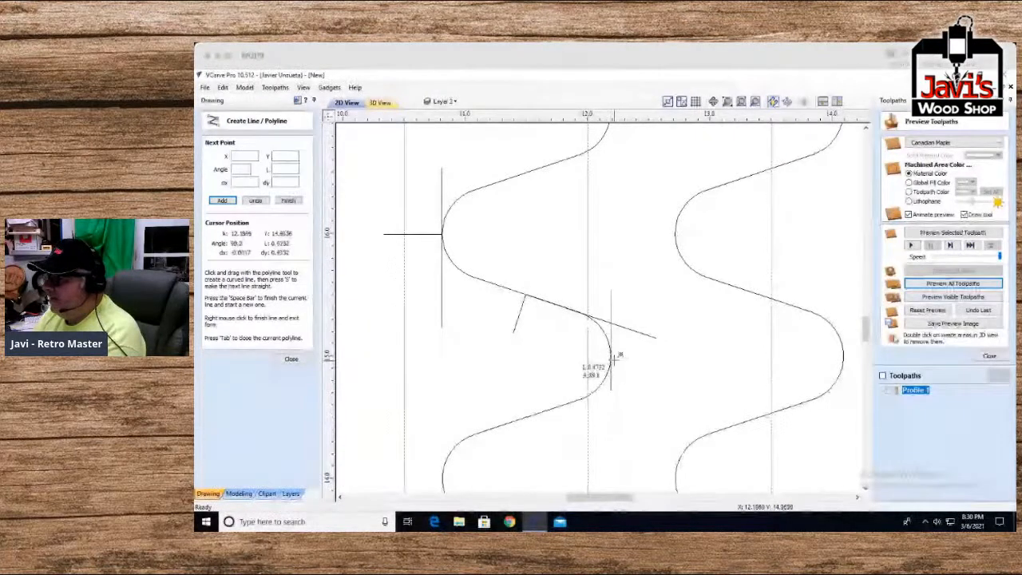
key(space)
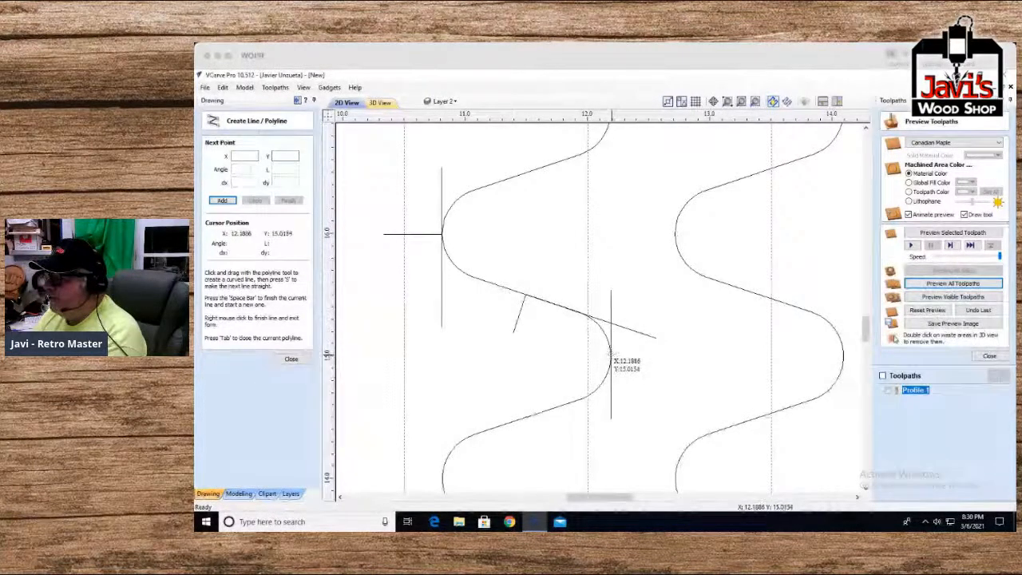
click(608, 354)
click(551, 354)
key(space)
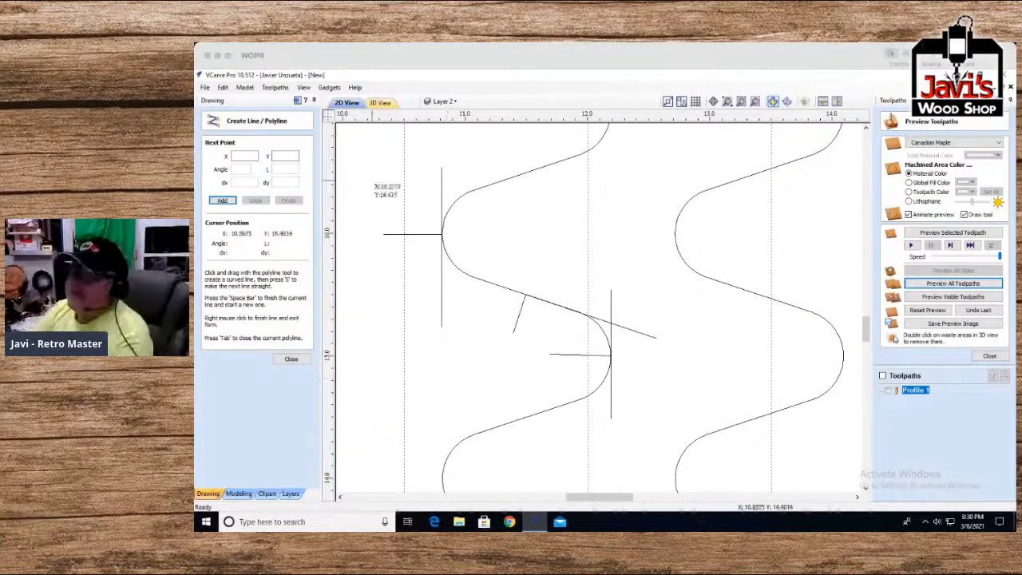
click(291, 359)
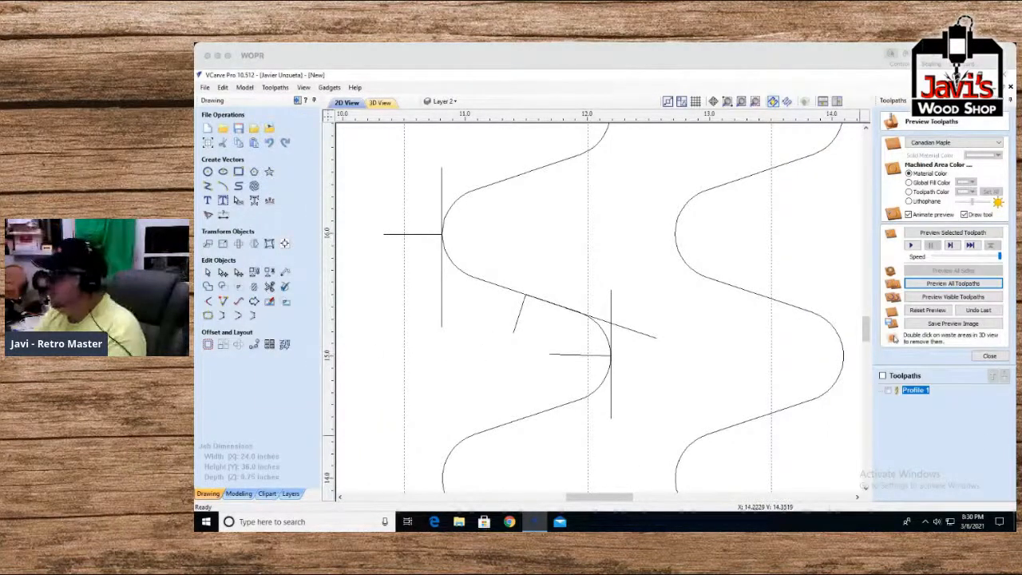
Set the Profile 1 allowance offset to -0.15 inch and recalculate the toolpath
double_click(910, 390)
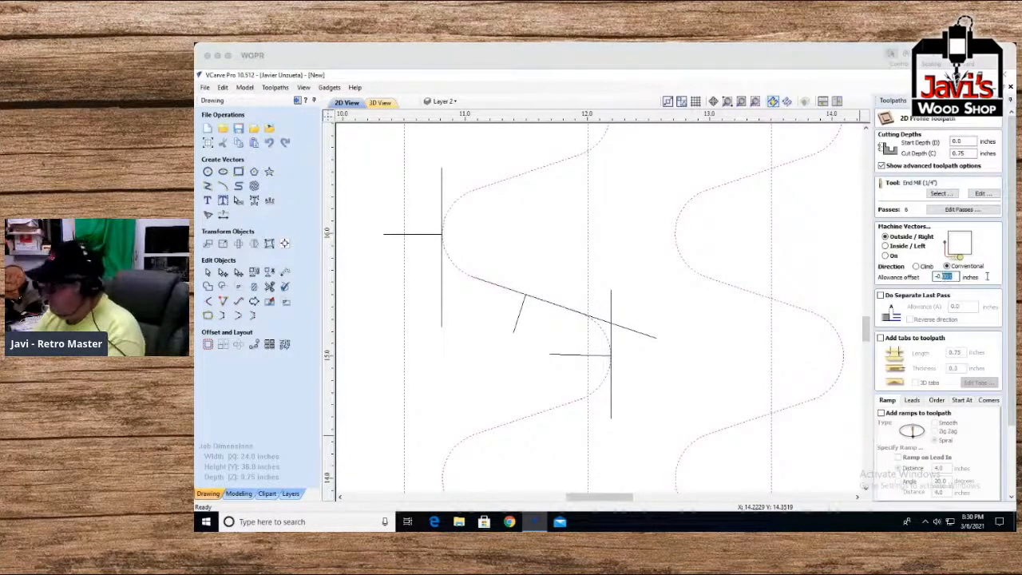
text(-0.15)
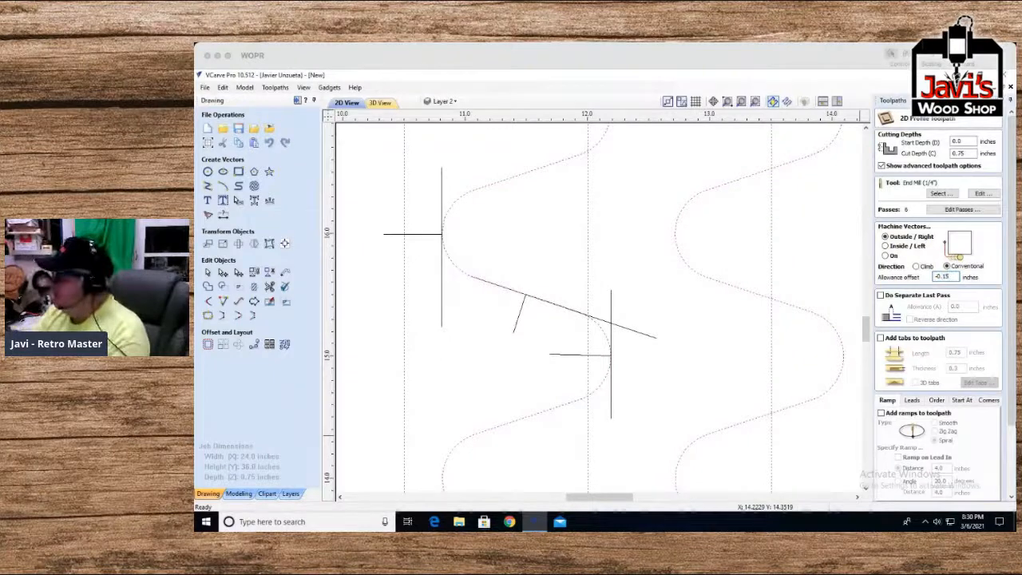
scroll(934, 399, down, 3)
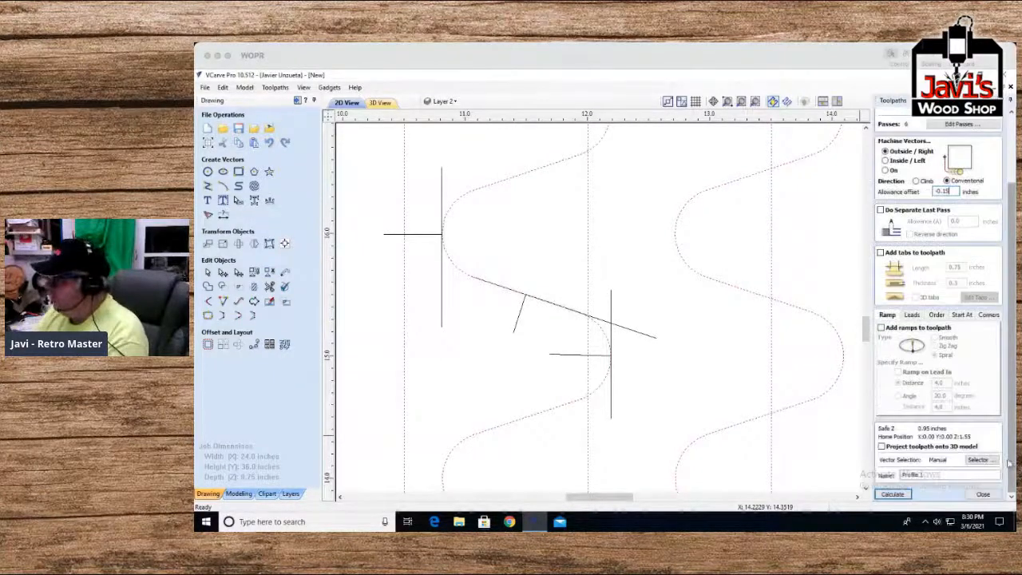
click(890, 494)
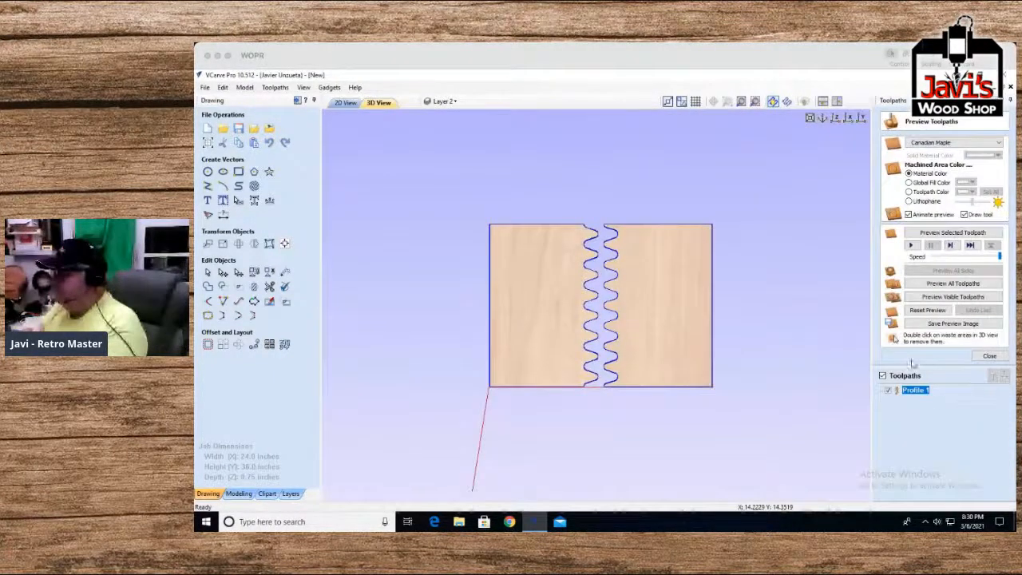
Reset the preview, simulate all toolpaths with the -0.15 inch offset, and examine the zigzag cuts up close
click(926, 310)
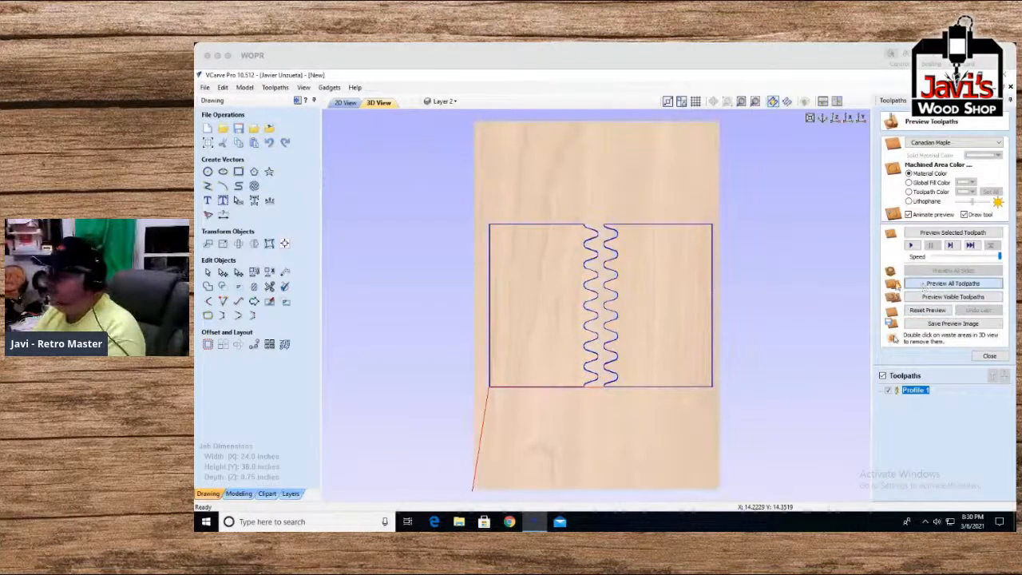
click(926, 284)
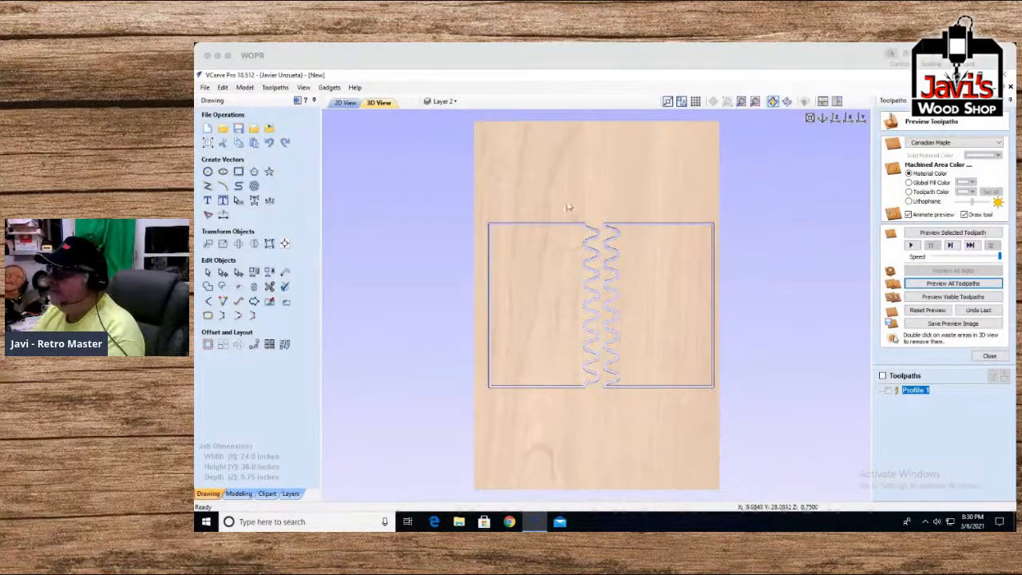
scroll(566, 207, up, 3)
scroll(566, 207, up, 5)
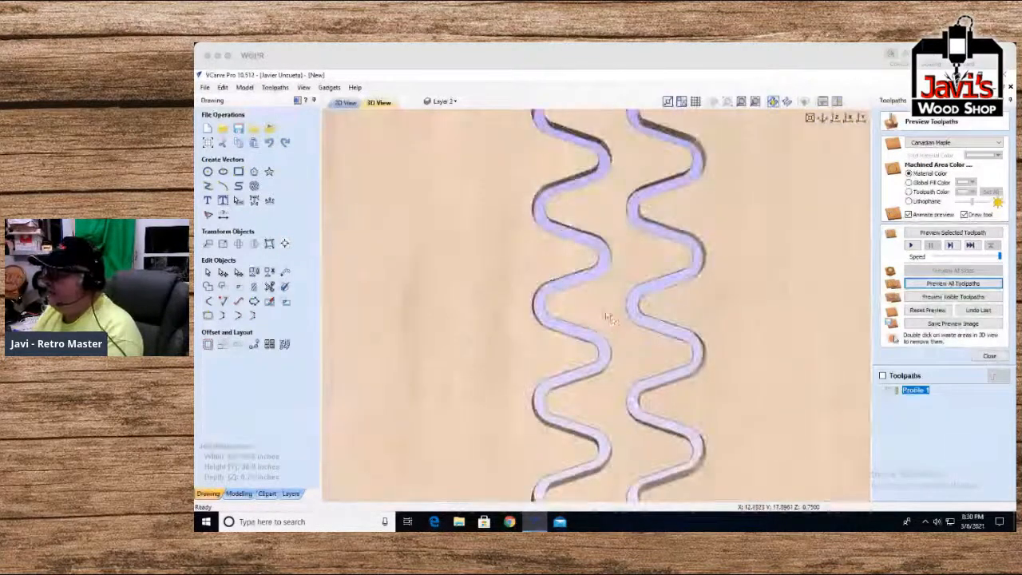
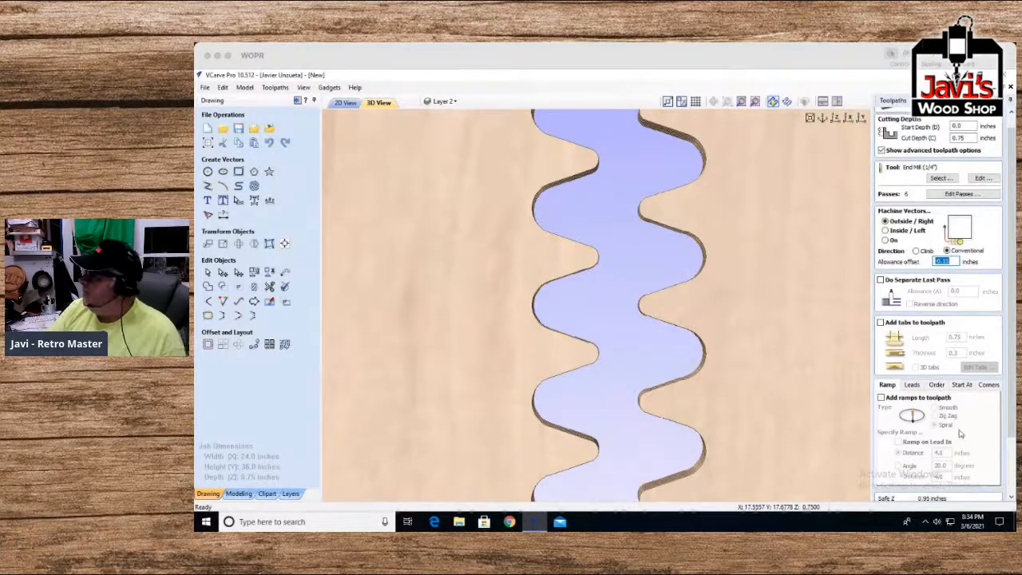
Recalculate Profile 1 with a zero allowance offset, rerun the preview from uncut material, and remove the waste between the two pieces
text(0)
key(Return)
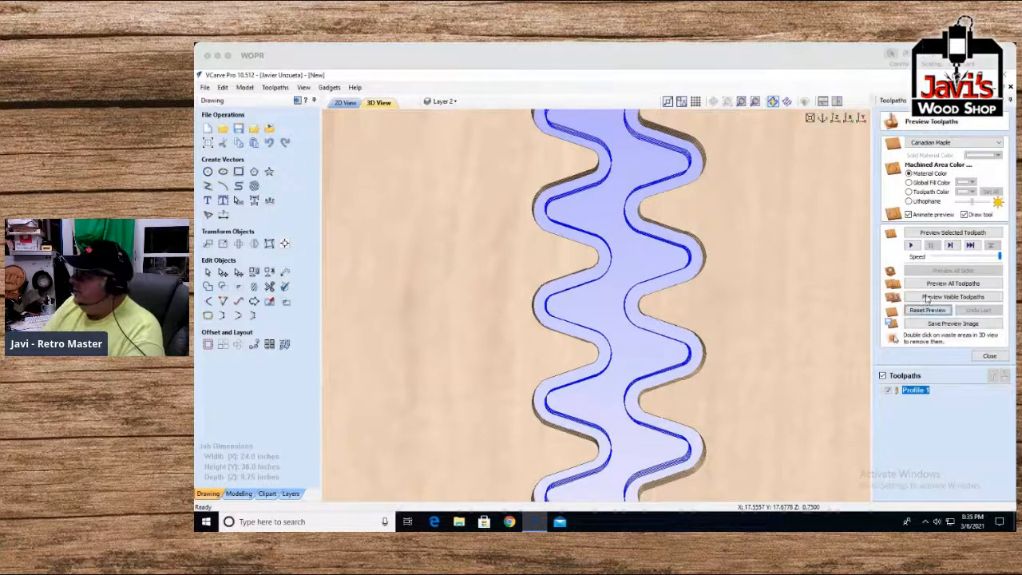
click(927, 310)
click(910, 284)
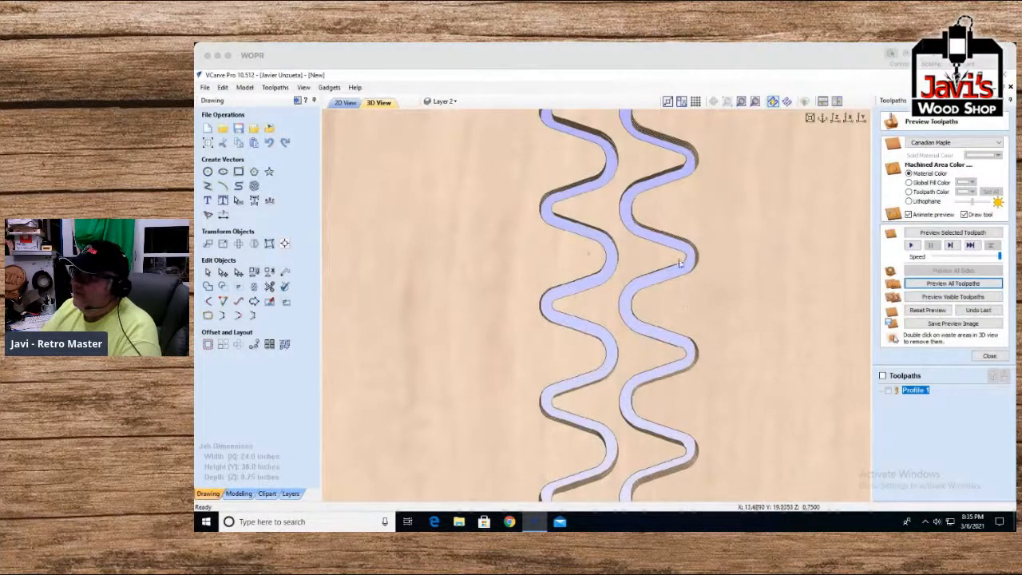
double_click(635, 250)
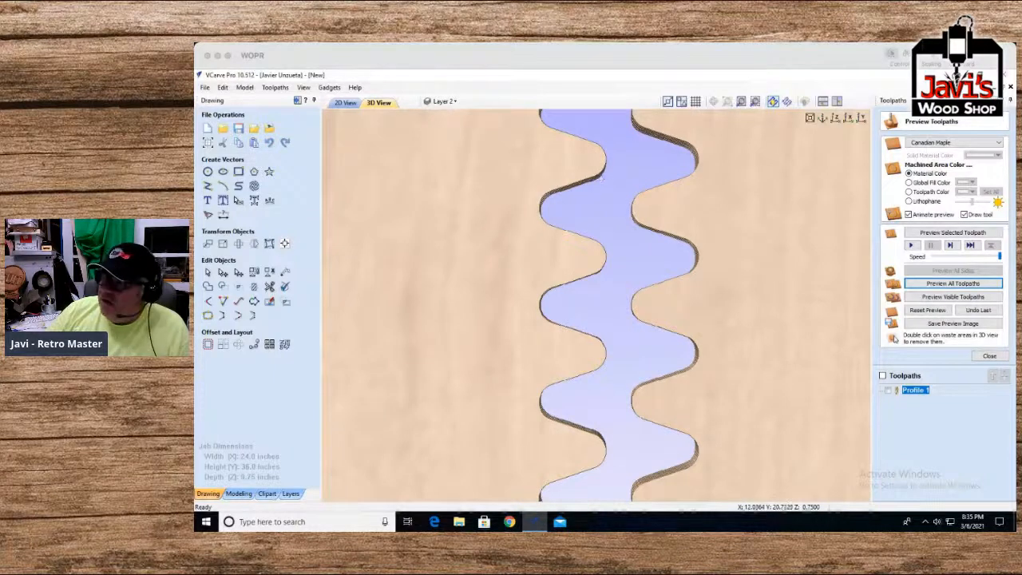
Set the Profile 1 allowance offset to 0.05 inch, recalculate the toolpath, and simulate all toolpaths on a reset preview
double_click(922, 390)
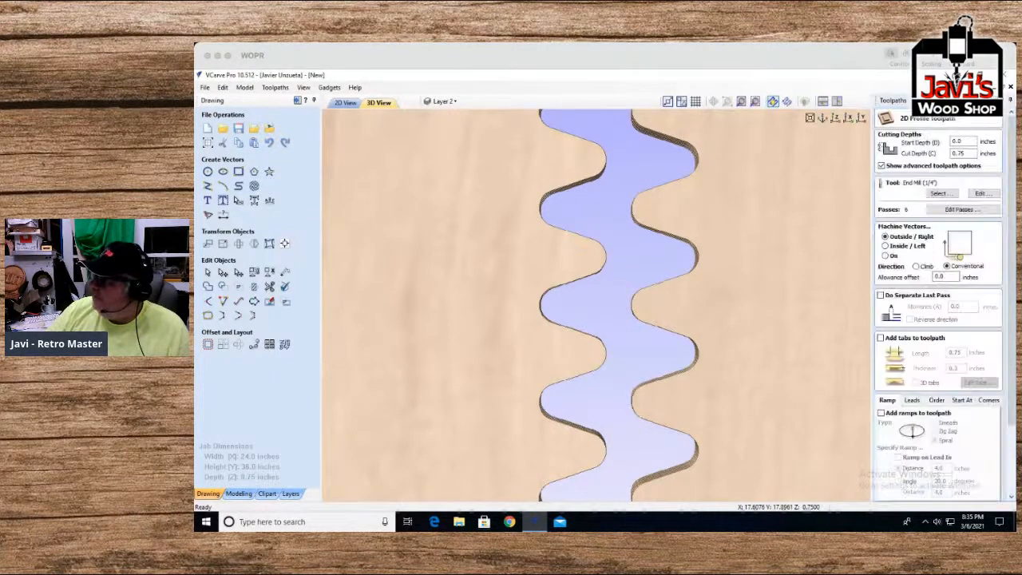
double_click(940, 276)
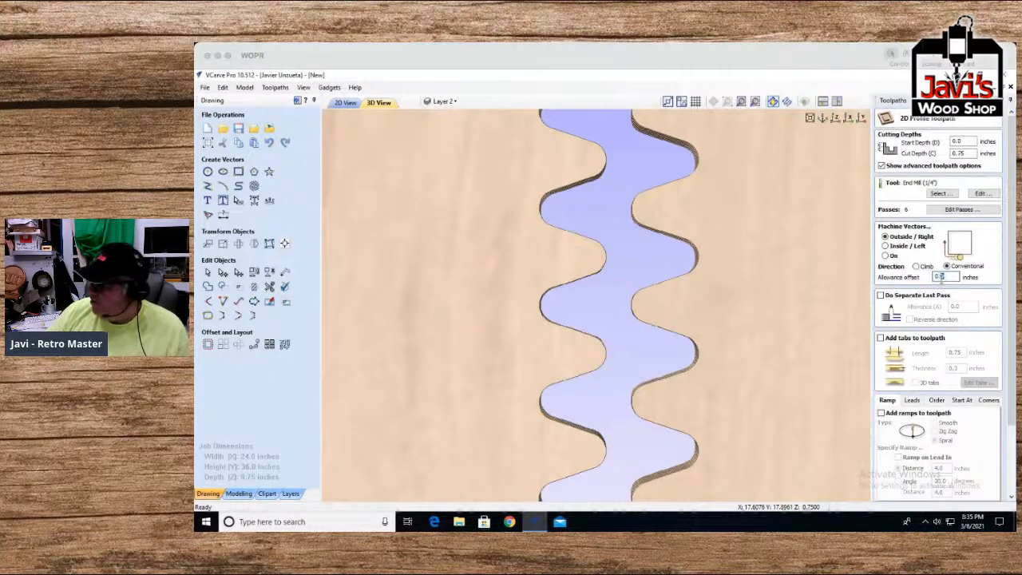
text(05)
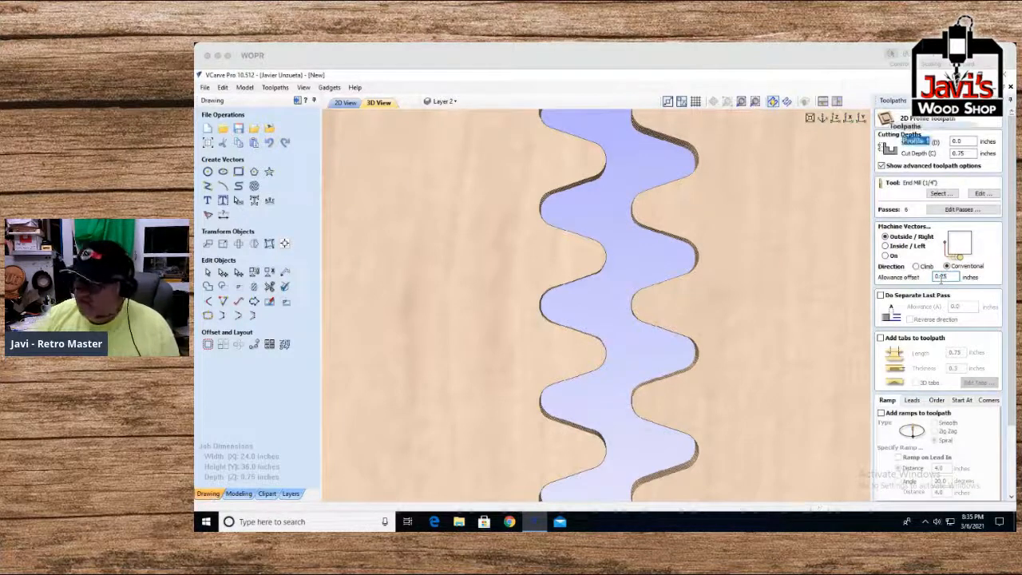
key(Return)
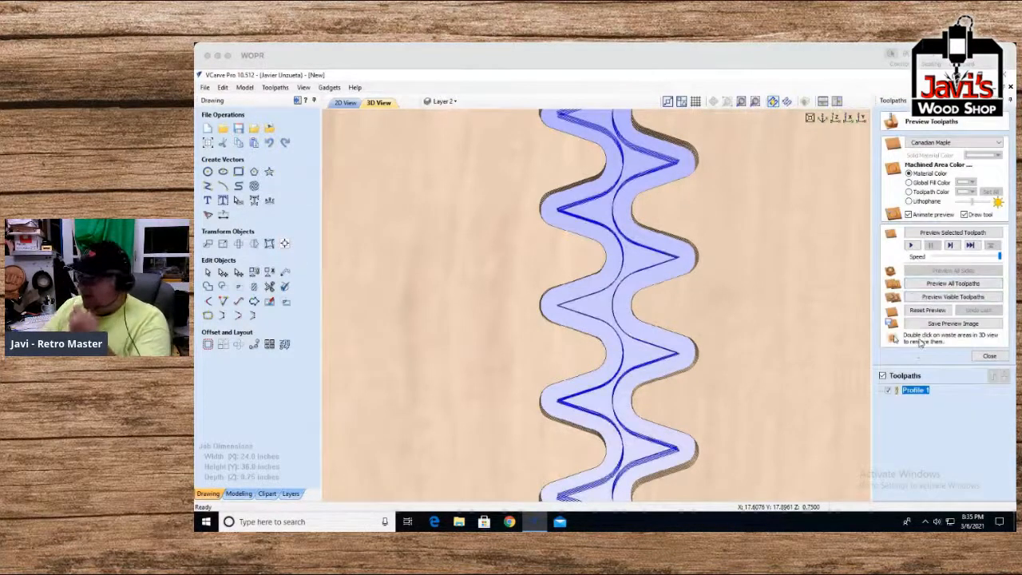
click(927, 309)
click(931, 285)
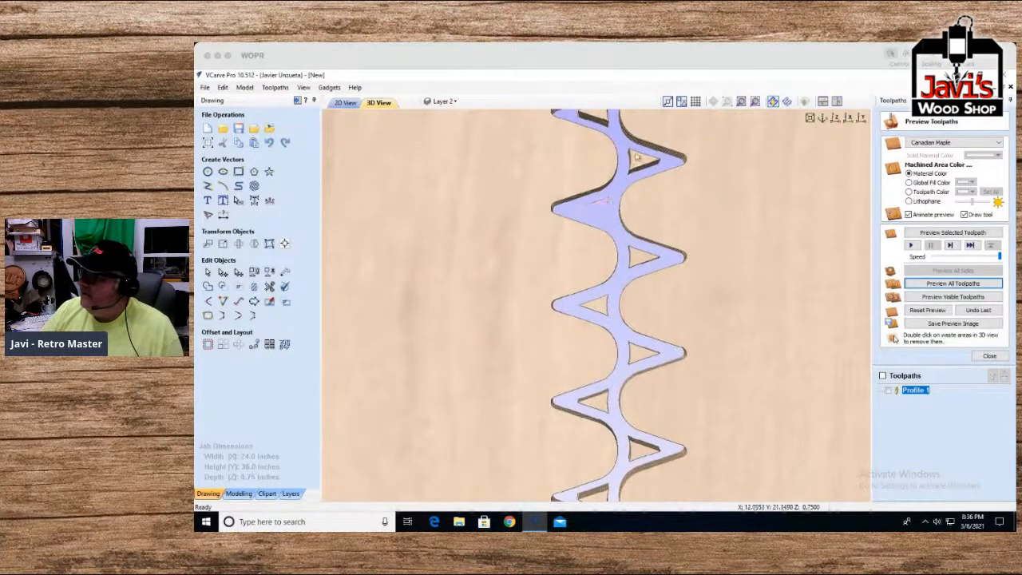
Remove the small waste triangles between the two board pieces along the upper zigzag in the preview
double_click(636, 160)
double_click(592, 126)
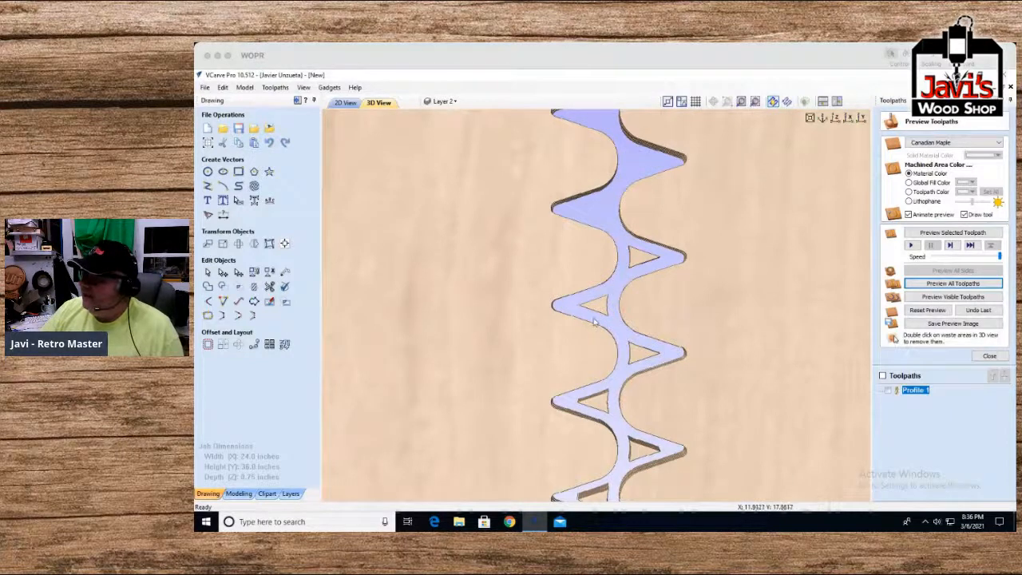
double_click(637, 267)
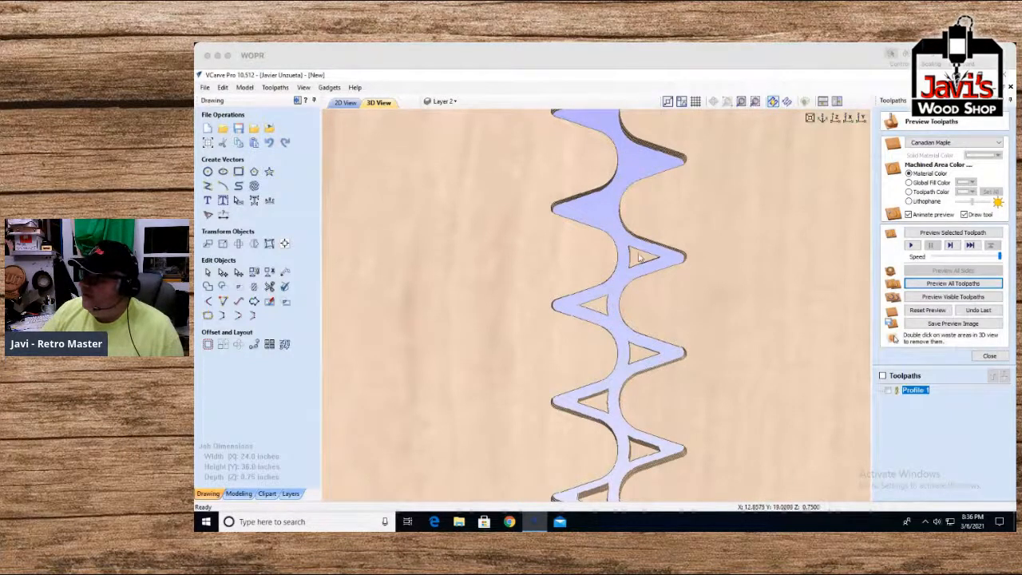
double_click(596, 312)
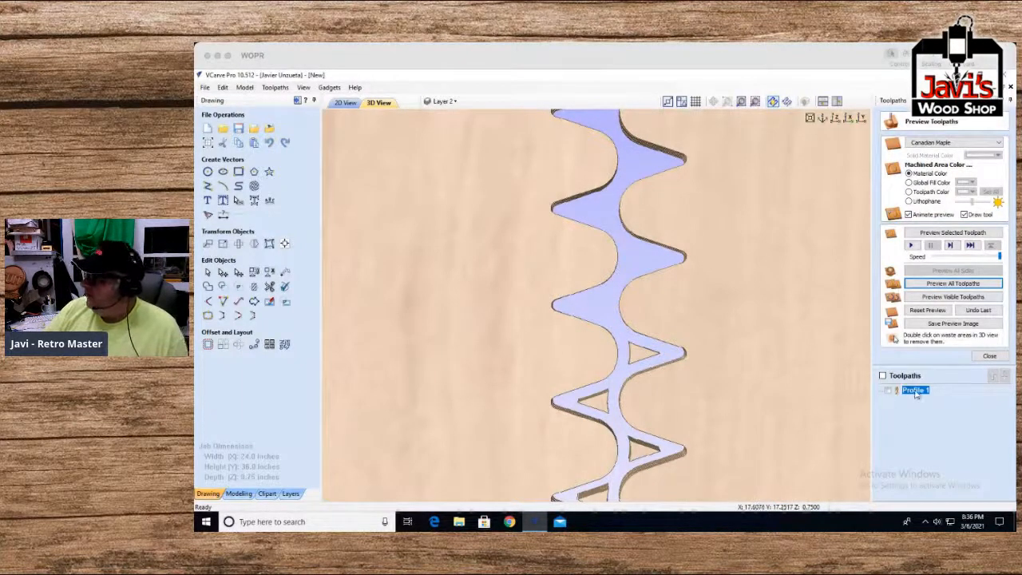
Set the Profile 1 allowance offset to -0.25 inch and recalculate the toolpath
double_click(916, 391)
click(940, 276)
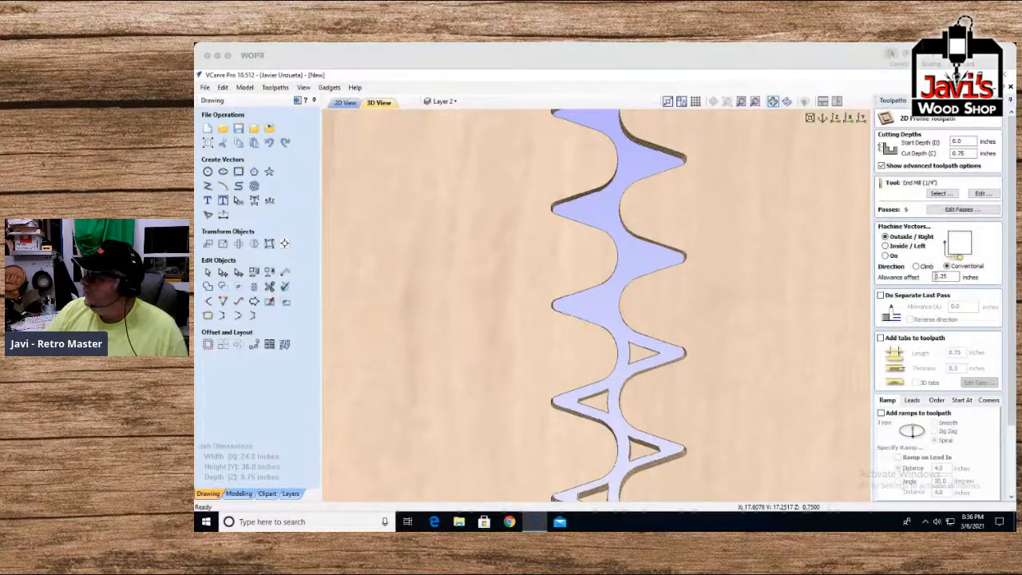
text(-)
key(Return)
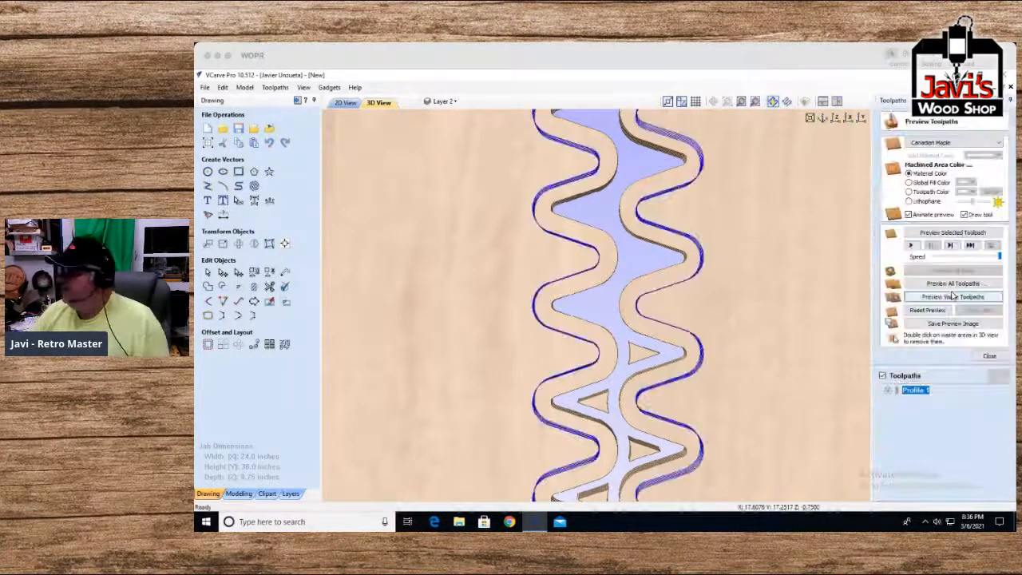
double_click(923, 391)
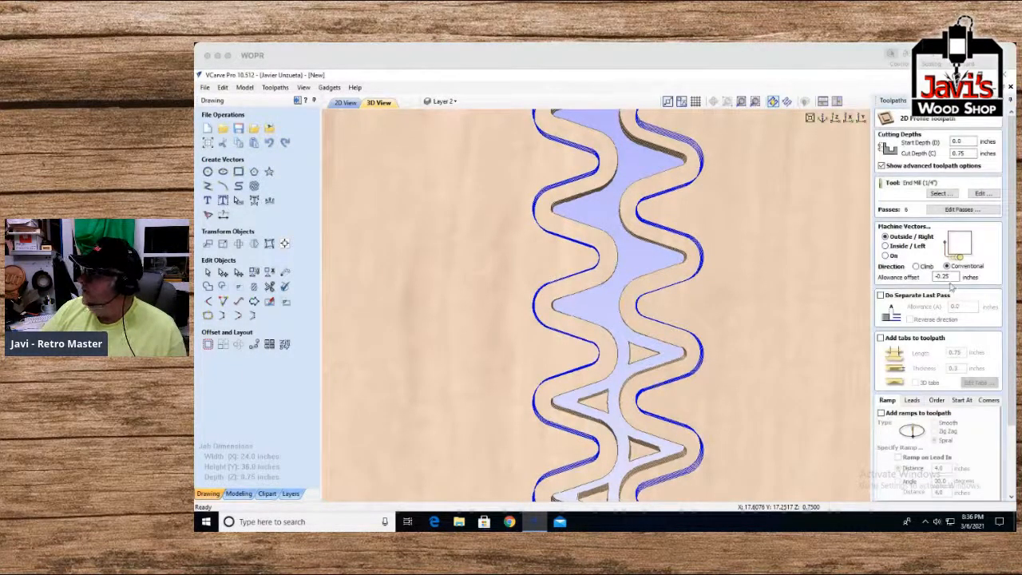
scroll(1004, 466, down, 3)
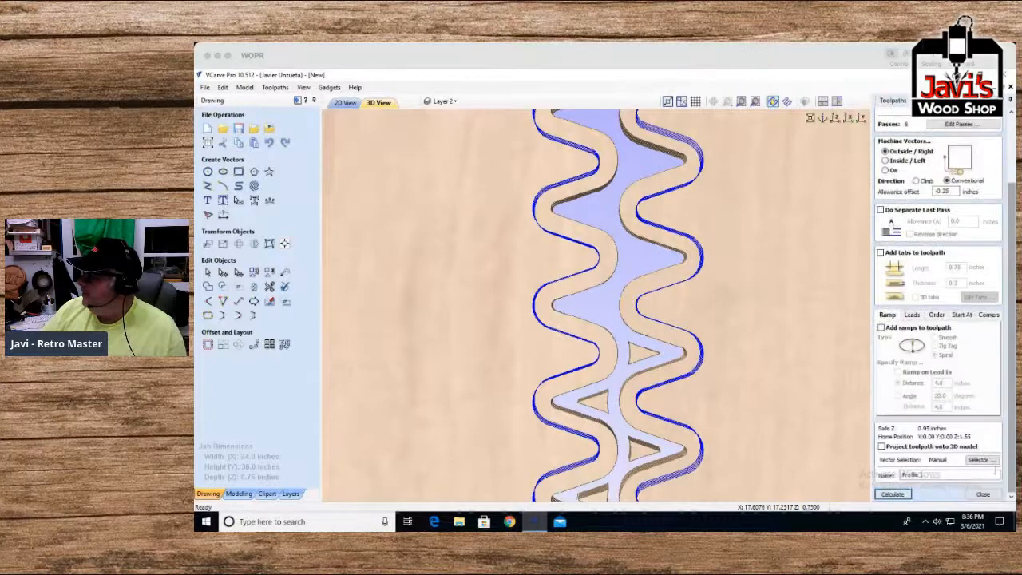
click(891, 494)
Reset the preview, simulate all toolpaths with the -0.25 inch offset, and remove the waste strip between the two pieces
click(928, 311)
click(925, 283)
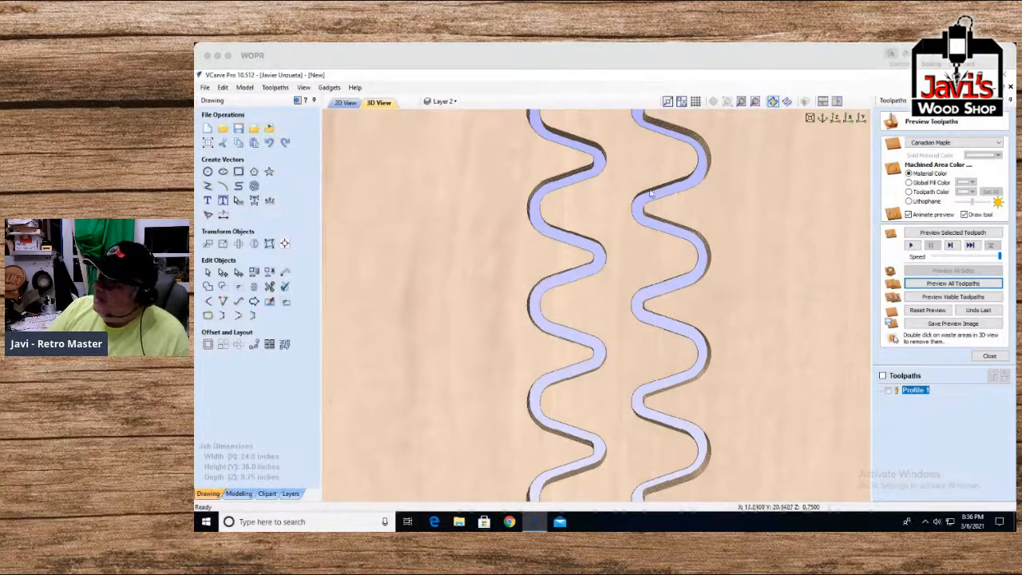
double_click(607, 162)
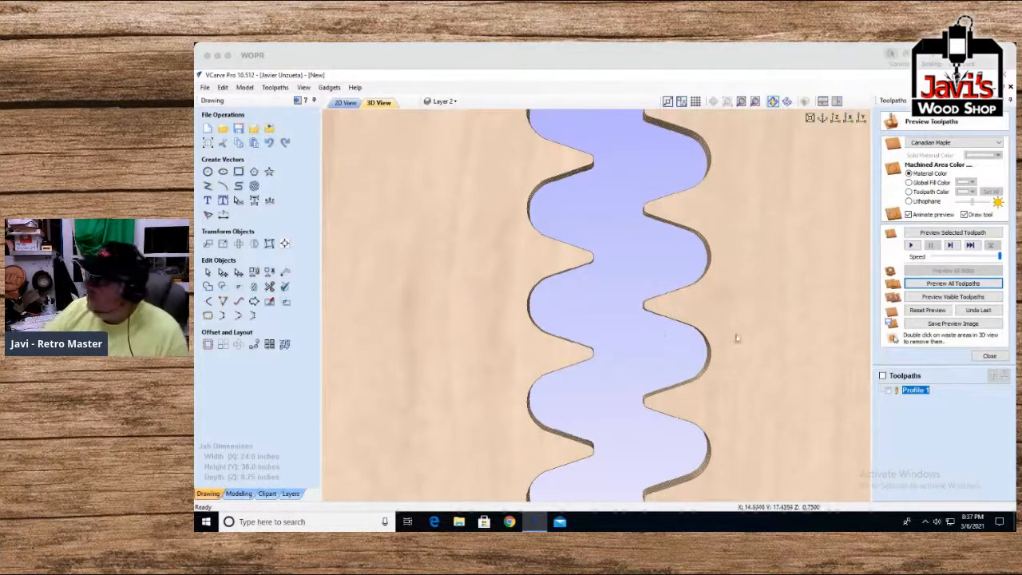
Set the Profile 1 allowance offset to 0 and recalculate the toolpath
mouse_move(917, 390)
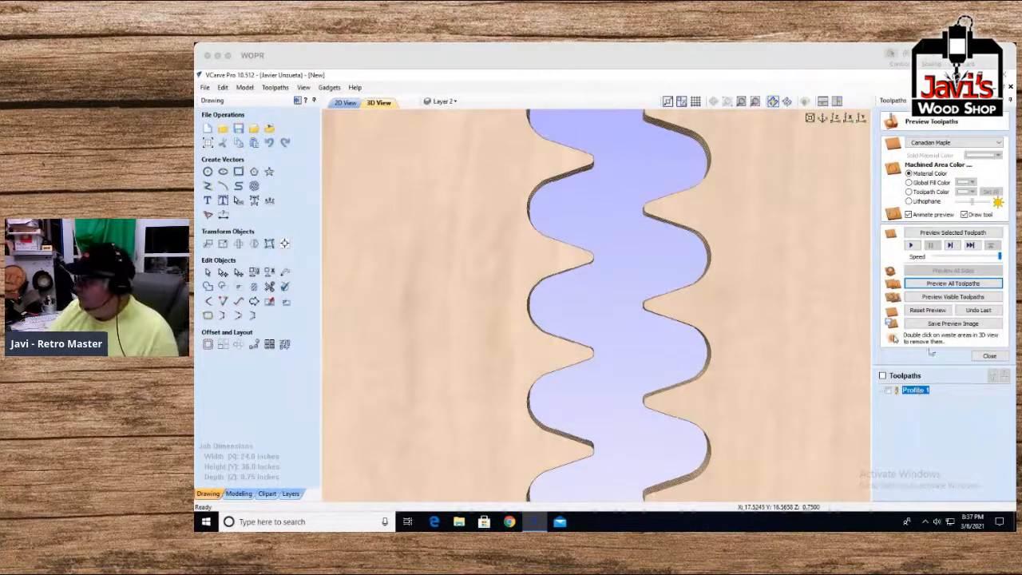
double_click(915, 390)
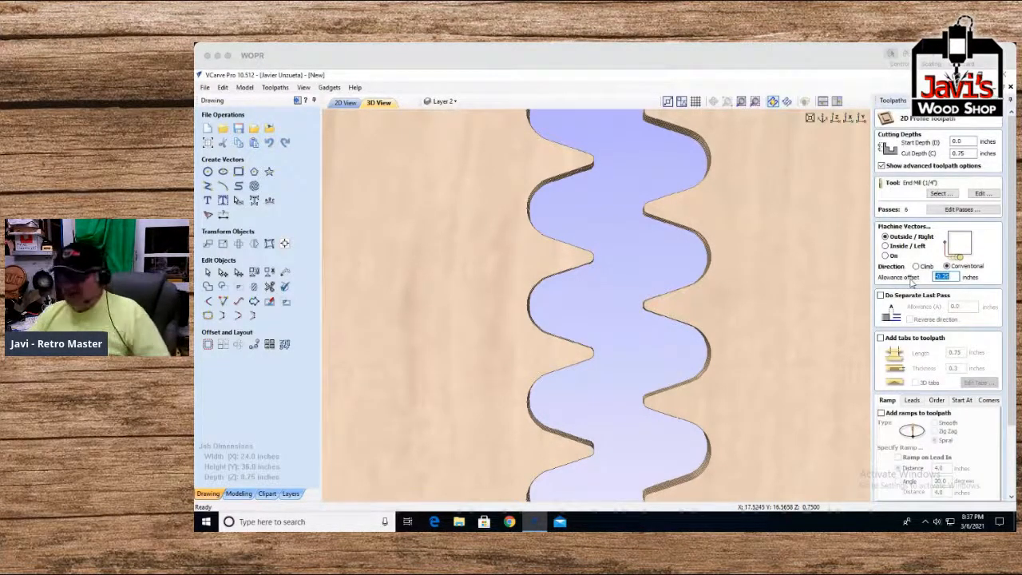
text(0)
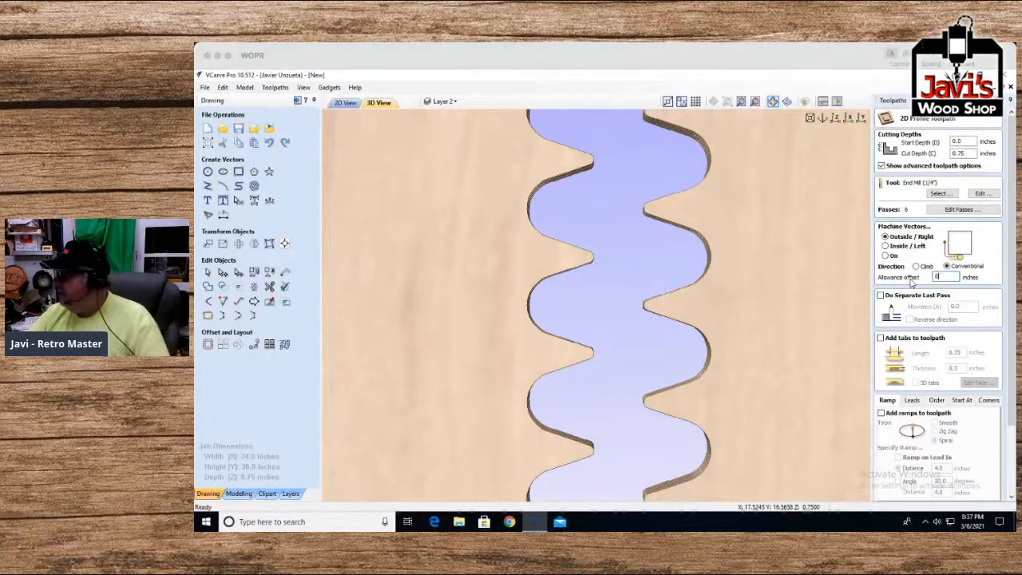
key(Return)
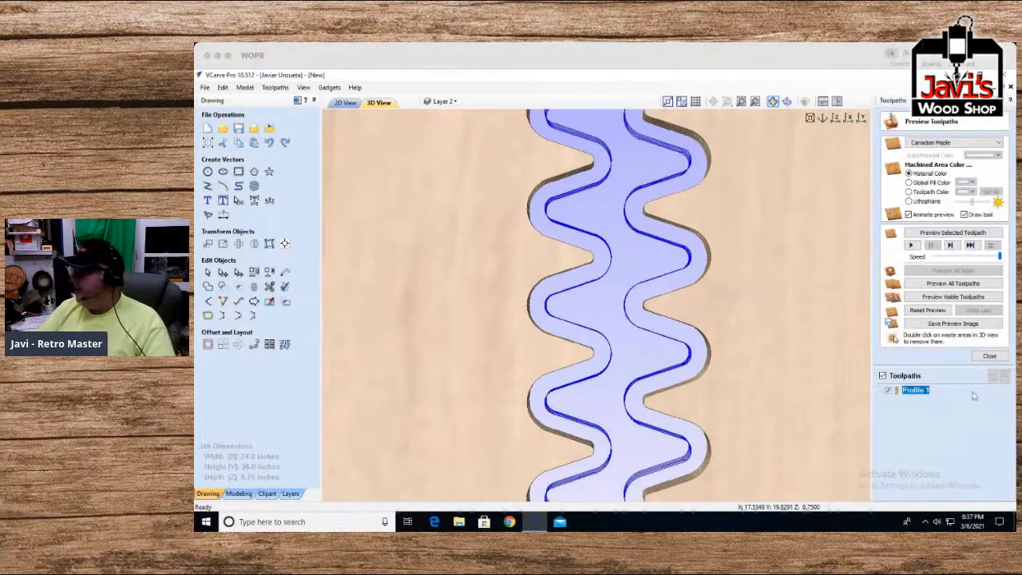
double_click(914, 390)
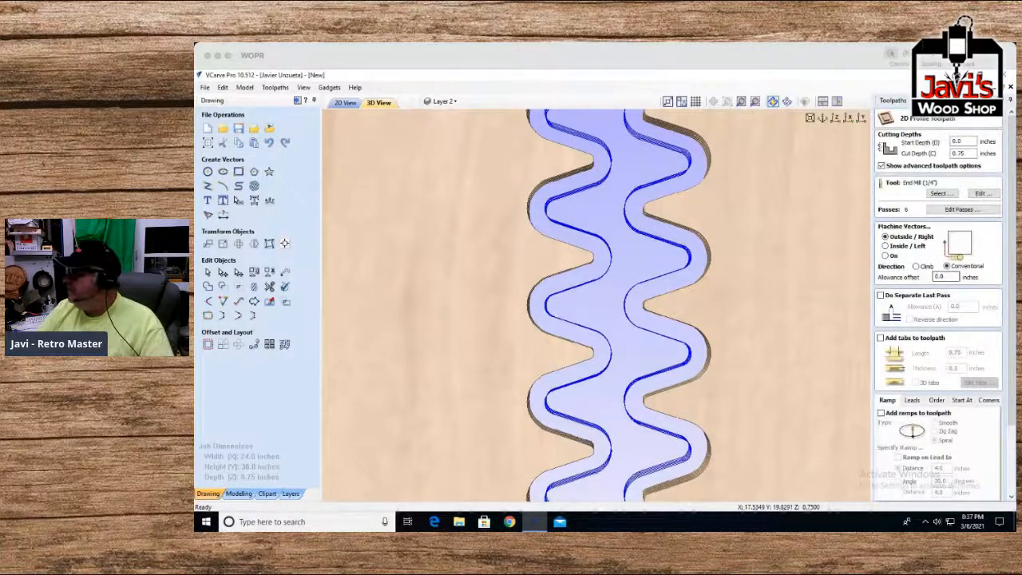
scroll(930, 449, down, 1)
scroll(929, 449, down, 3)
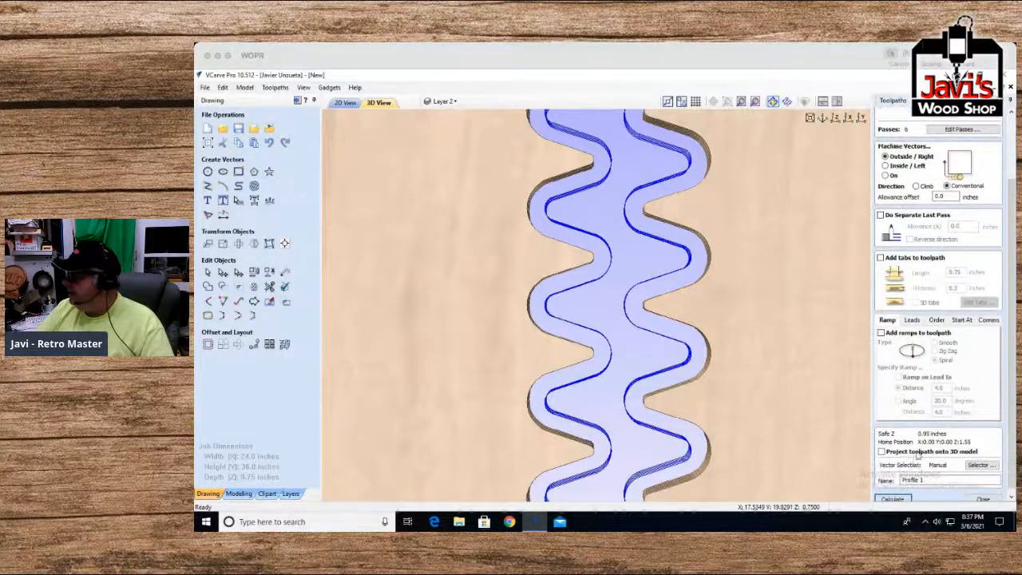
click(891, 493)
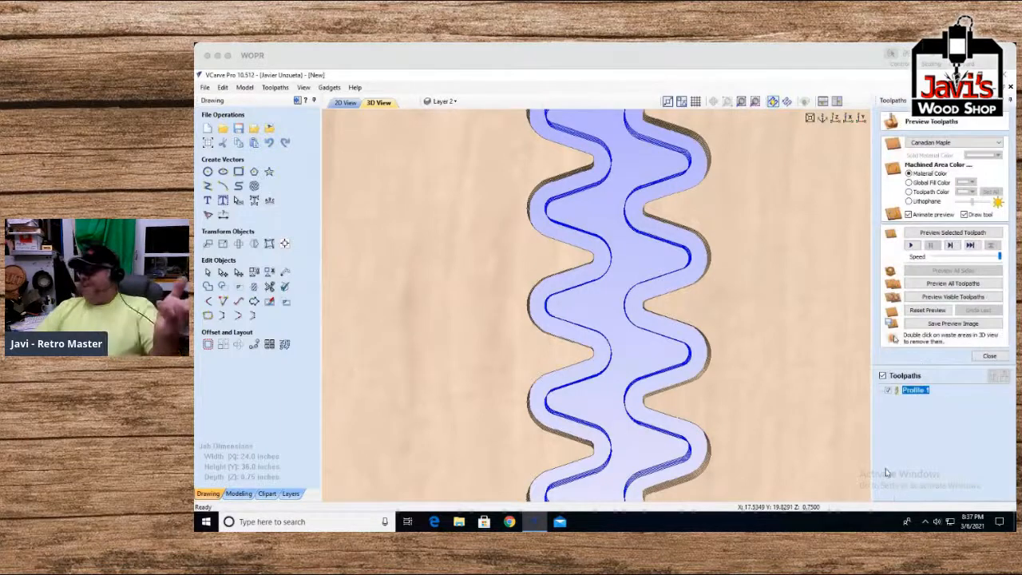
Simulate all toolpaths from uncut material with zero offset, remove the waste strip, and check the split across the whole board
click(927, 309)
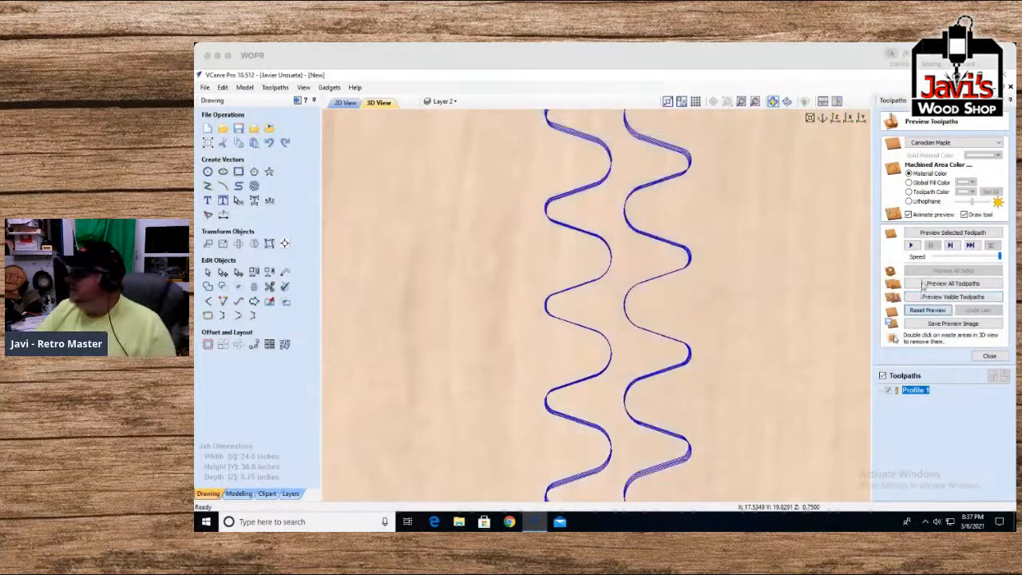
click(922, 285)
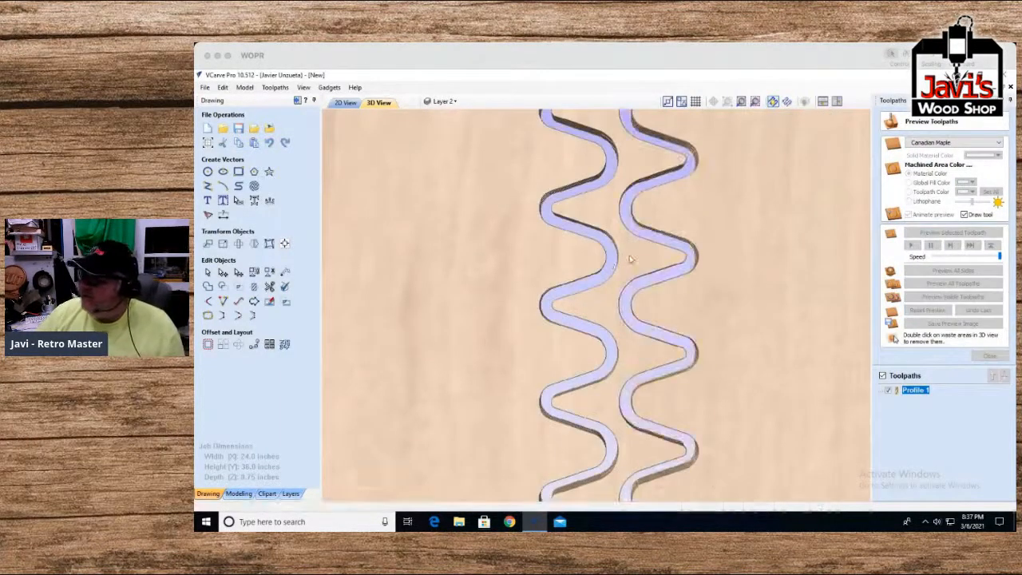
scroll(597, 352, down, 5)
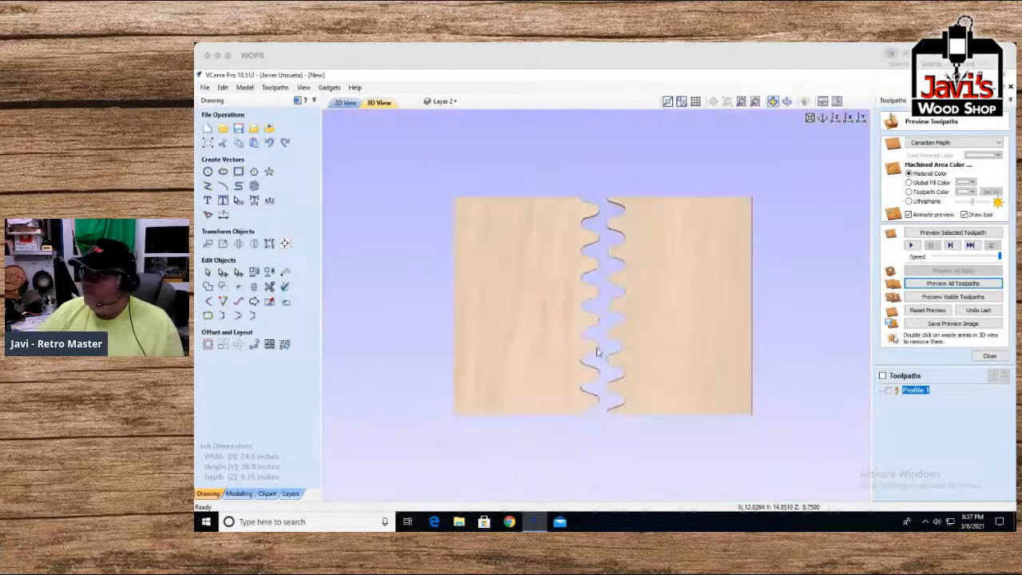
scroll(597, 352, down, 1)
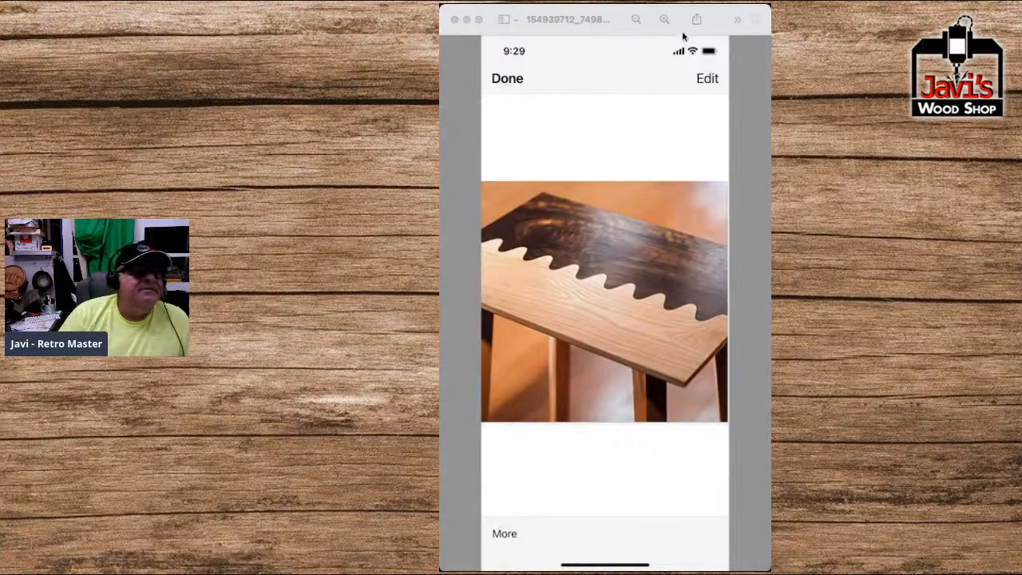
Switch to the reference screenshot in Preview and crop it to just the photo of the wavy-joint tabletop
click(706, 78)
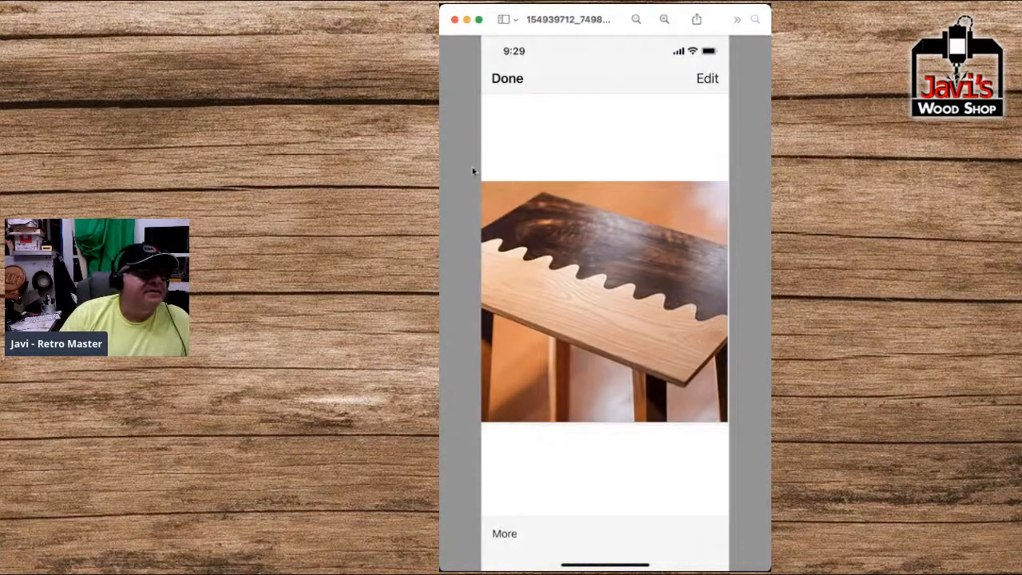
drag(478, 178, 733, 420)
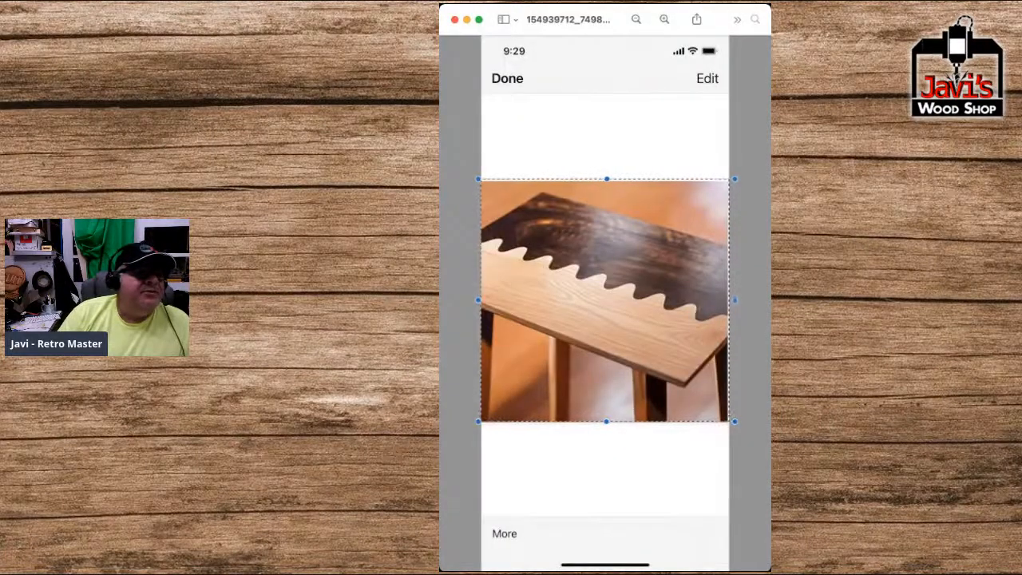
key(super+k)
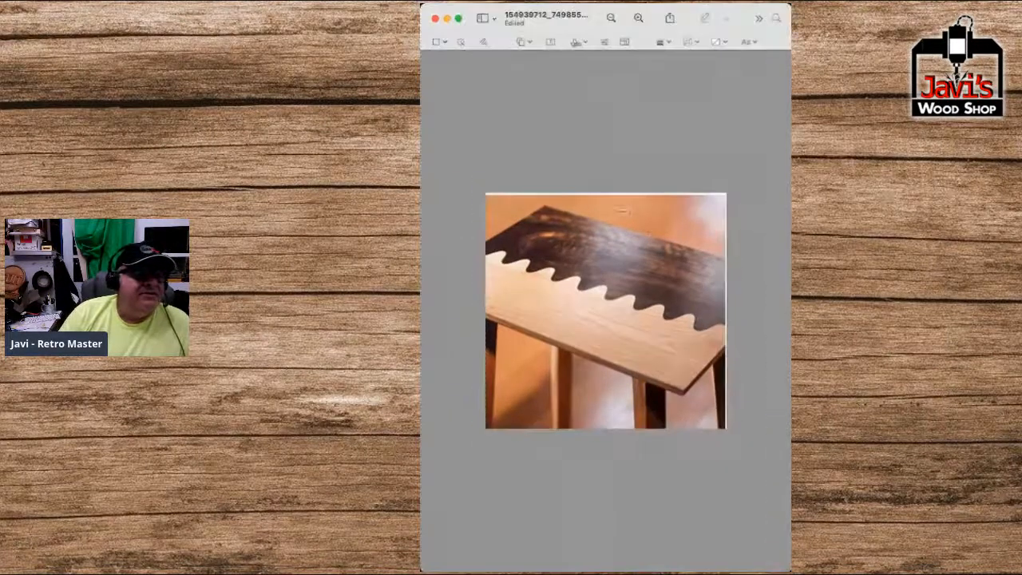
Enlarge the cropped tabletop photo and widen its window to show the wavy joint at a larger size
key(super+plus)
key(super+plus)
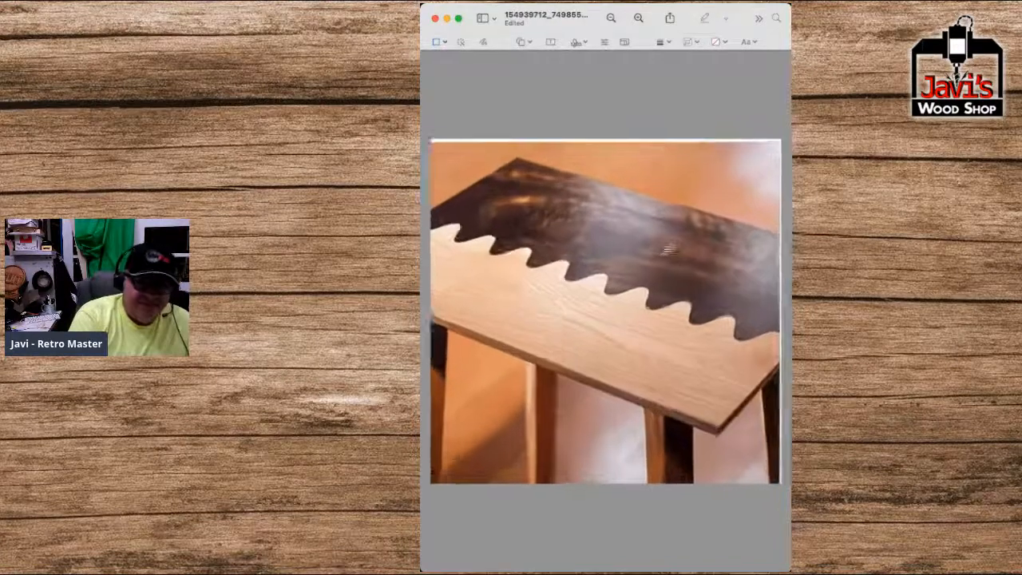
key(super+minus)
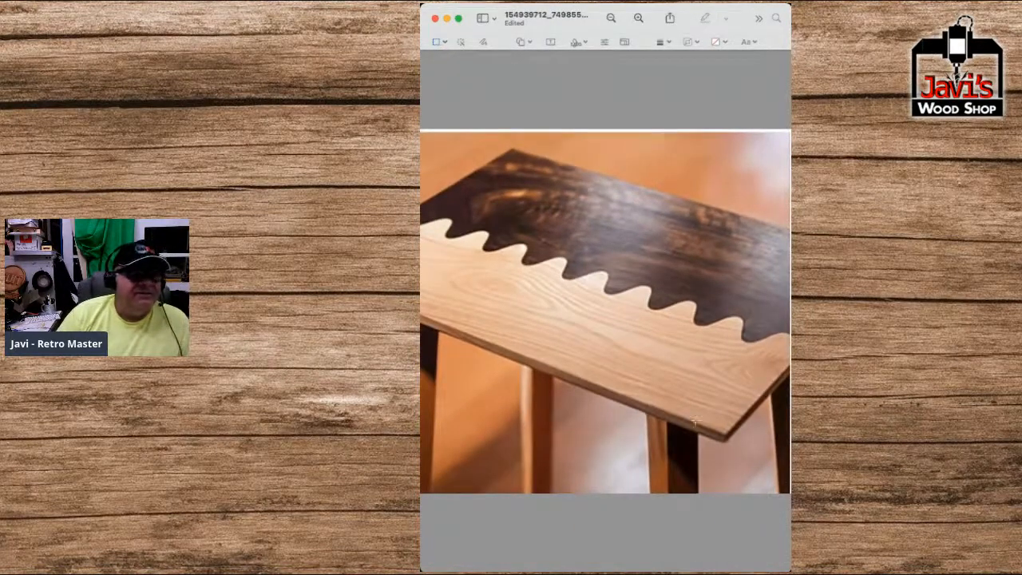
alt+drag(789, 569, 952, 565)
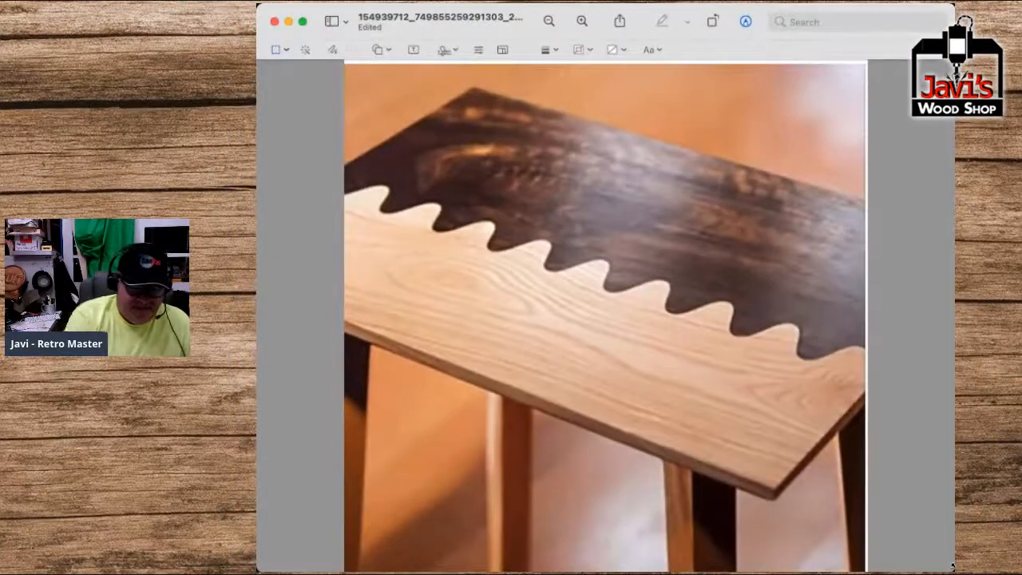